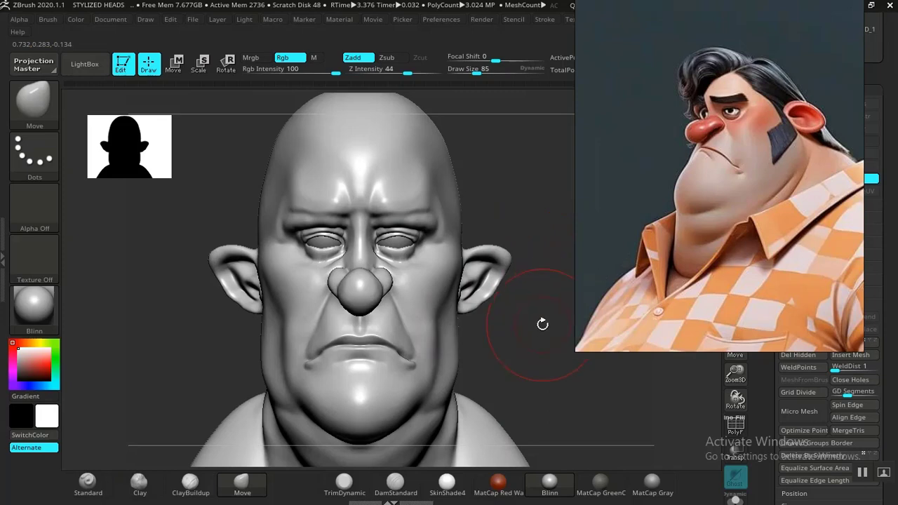
- Enlarge the Move brush to a draw size of 129 and adjust the upper sides of the skull
ctrl+right_drag(527, 331, 431, 201)
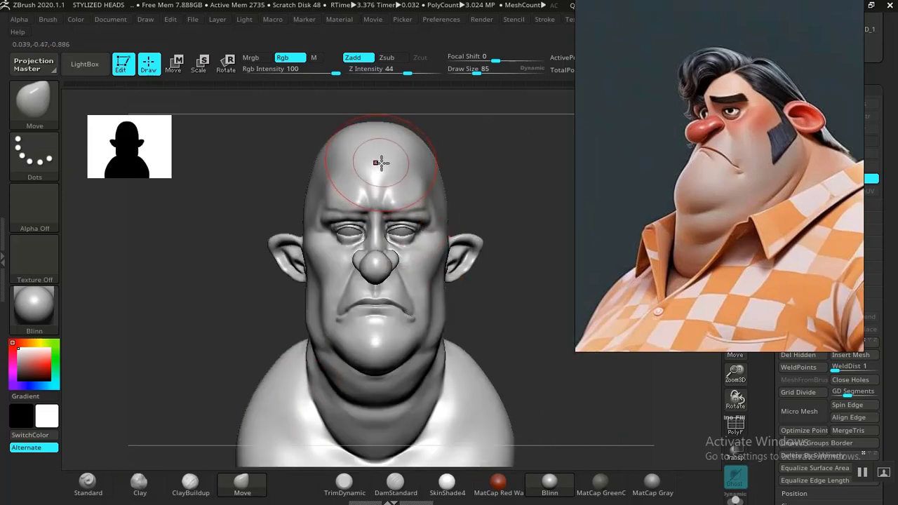
key(bracketright)
key(bracketright)
key(bracketright)
key(bracketright)
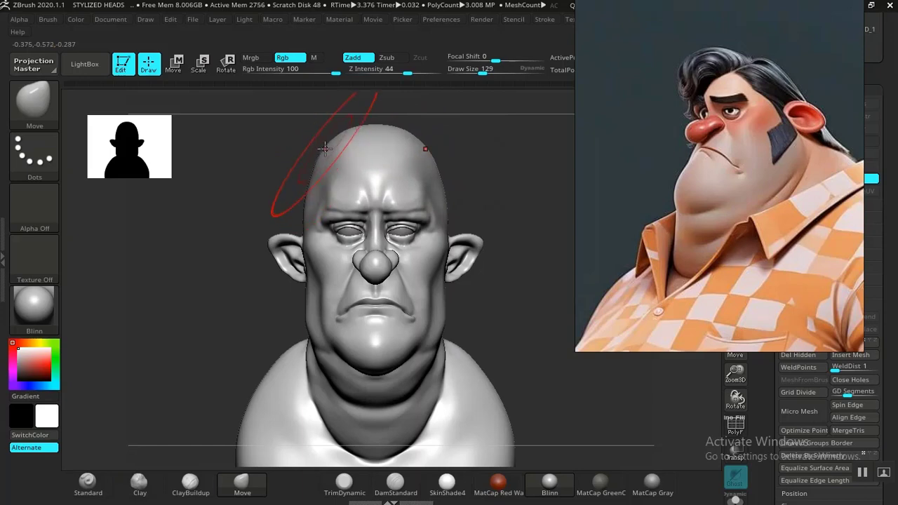
drag(321, 151, 325, 155)
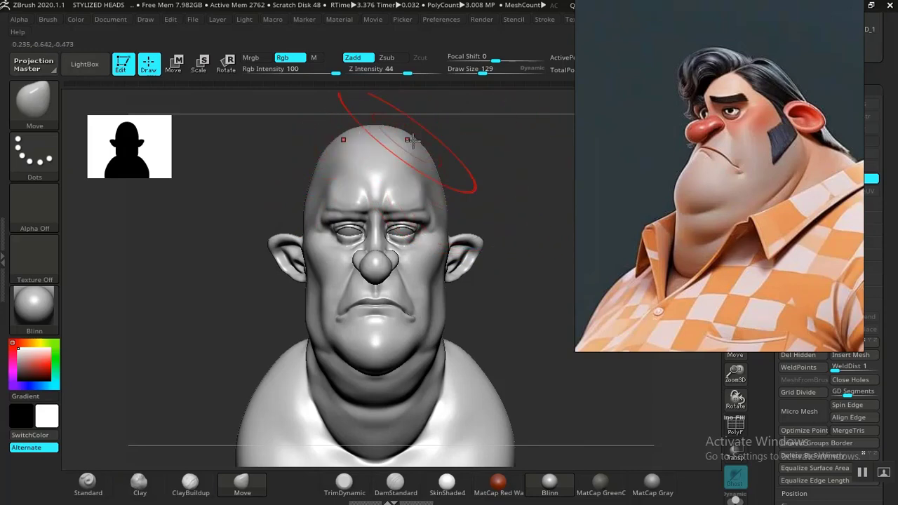
drag(443, 150, 393, 147)
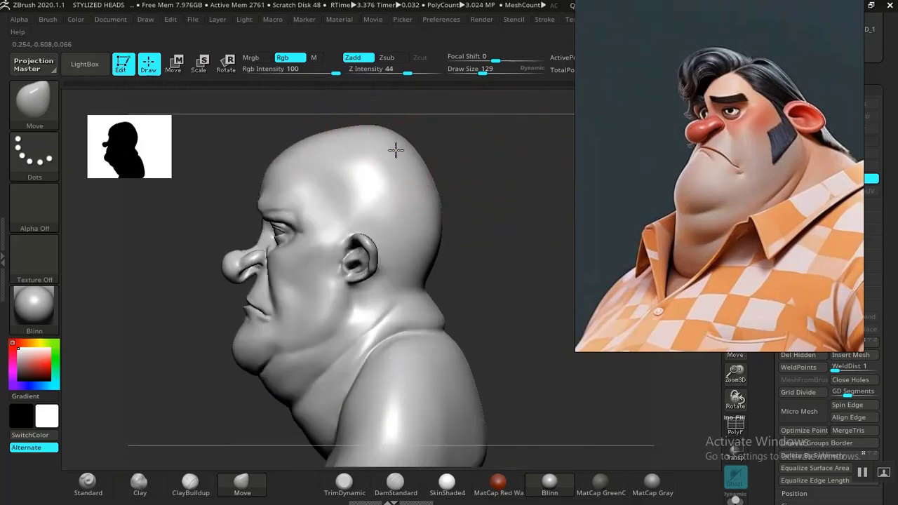
drag(463, 158, 525, 162)
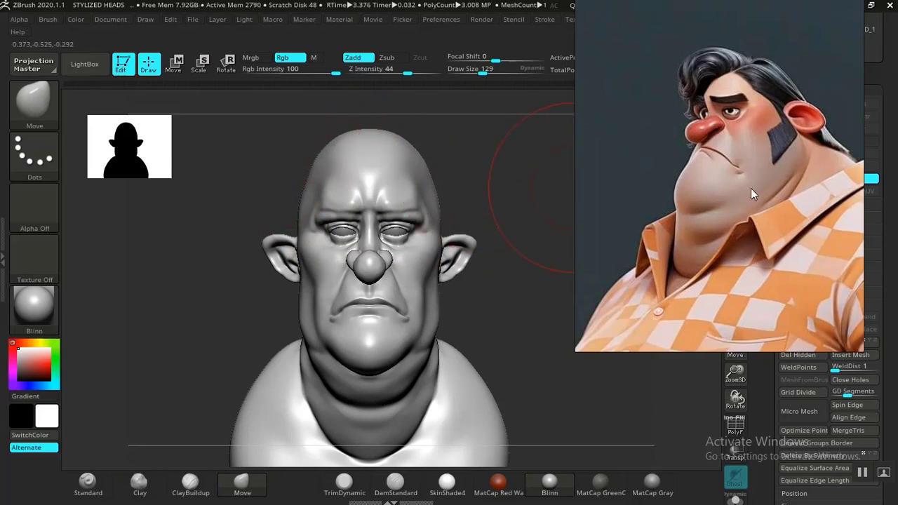
- Move the reference picture clear of the tool settings and duplicate the FAT MALE 02 subtool
mouse_move(751, 188)
mouse_down()
mouse_move(662, 211)
mouse_move(278, 259)
mouse_move(289, 229)
mouse_move(251, 259)
mouse_up()
mouse_move(548, 287)
mouse_down()
mouse_move(547, 277)
mouse_move(572, 299)
mouse_move(535, 277)
mouse_move(664, 189)
mouse_up()
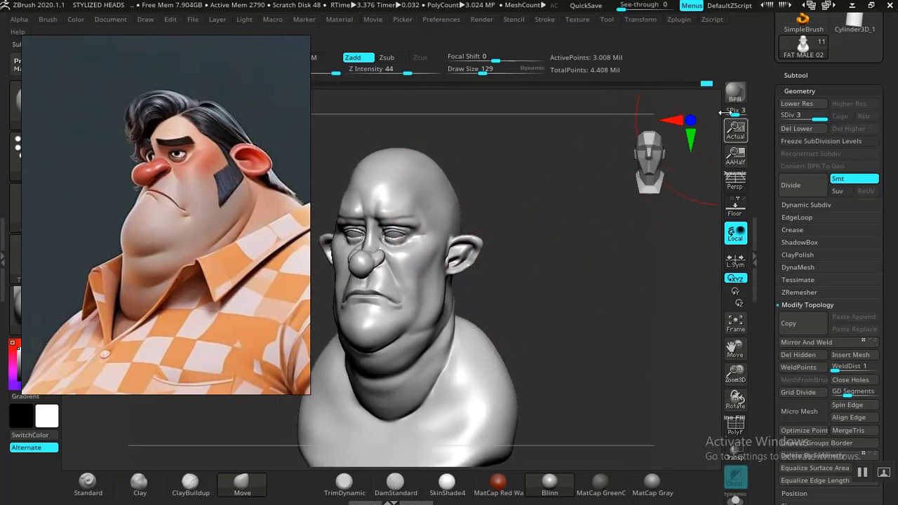
click(795, 75)
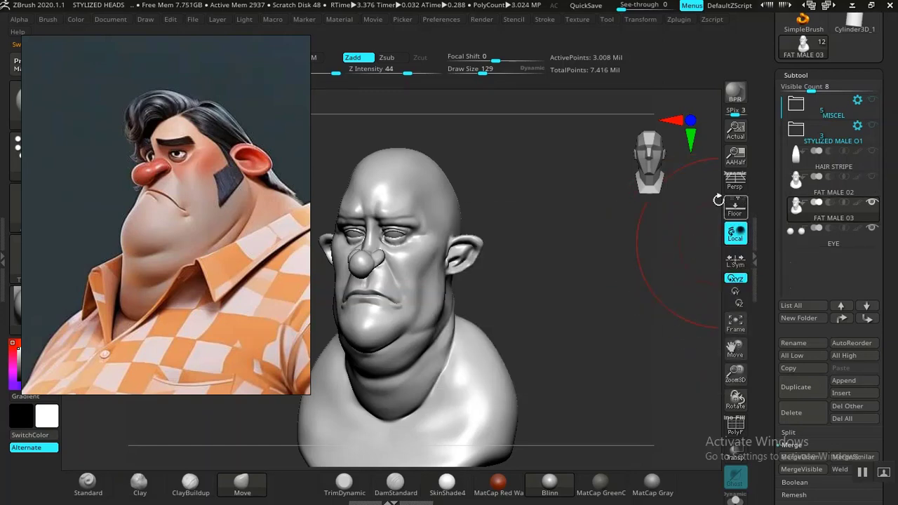
- Mask the hair area and sideburn on the side profile with a lasso, leaving the ear out, and return to the Move brush
alt+drag(569, 266, 680, 281)
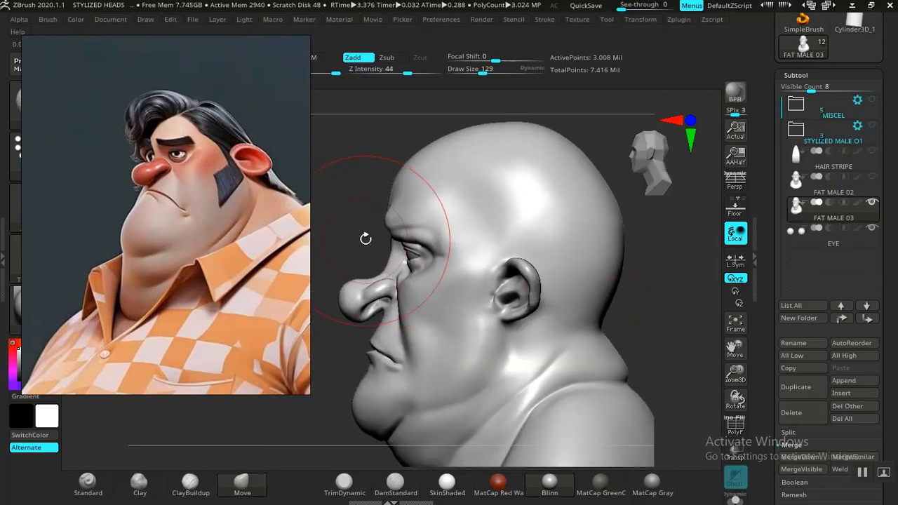
mouse_move(360, 210)
alt+mouse_down()
mouse_move(362, 216)
mouse_move(354, 193)
alt+mouse_up()
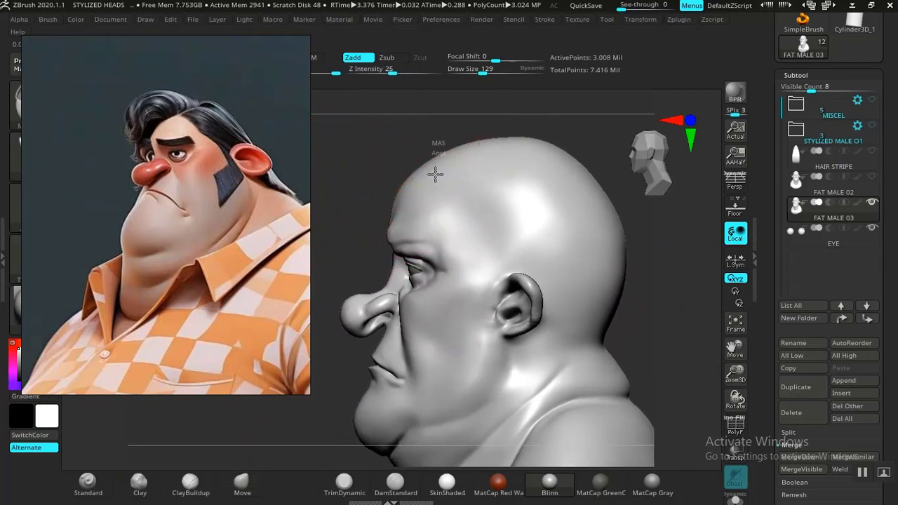
ctrl+drag(451, 203, 469, 218)
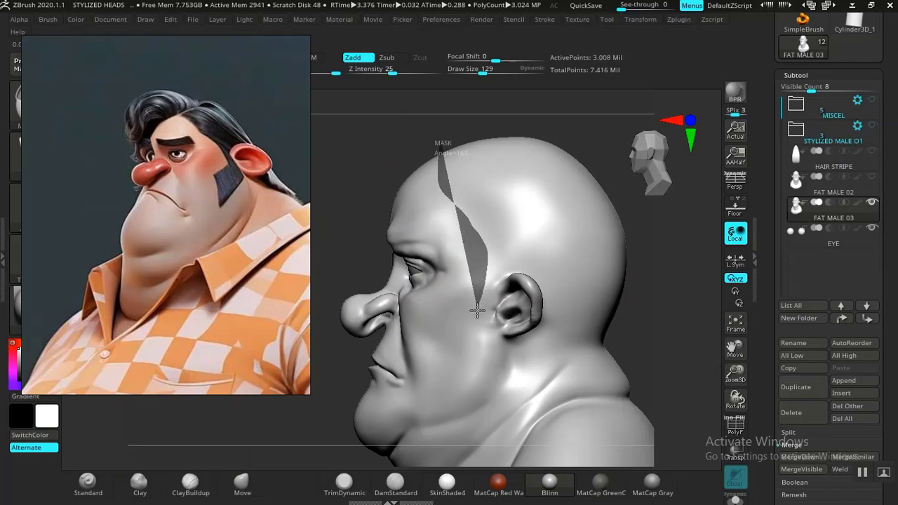
ctrl+drag(475, 322, 447, 327)
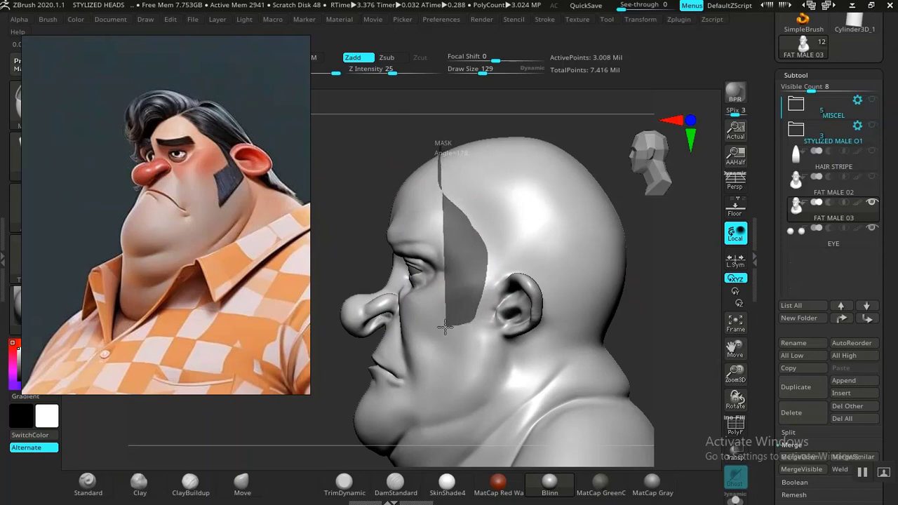
ctrl+drag(444, 365, 487, 361)
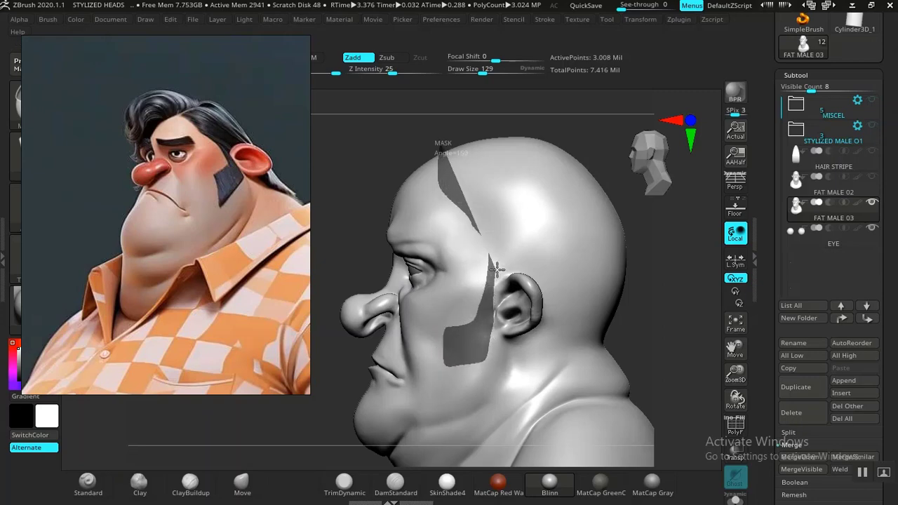
mouse_move(519, 266)
ctrl+mouse_down()
mouse_move(536, 271)
mouse_move(558, 319)
mouse_move(553, 342)
mouse_move(581, 354)
mouse_move(636, 351)
mouse_move(679, 333)
mouse_move(670, 199)
mouse_move(619, 122)
mouse_move(528, 105)
ctrl+mouse_up()
key(b)
key(m)
key(v)
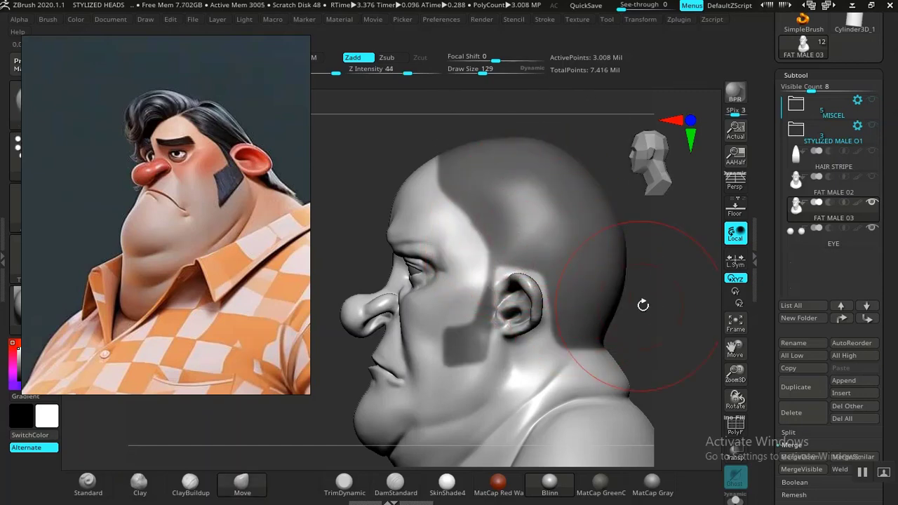
- Try to extend the hair mask forward over the upper forehead with lasso selections in side view
mouse_move(670, 331)
mouse_down()
mouse_move(661, 301)
mouse_move(687, 275)
mouse_move(637, 287)
mouse_move(638, 297)
mouse_move(662, 295)
mouse_move(663, 320)
mouse_move(637, 327)
mouse_move(562, 295)
mouse_move(505, 253)
mouse_up()
mouse_move(553, 192)
alt+mouse_down()
mouse_move(569, 204)
mouse_move(588, 251)
alt+mouse_up()
ctrl+drag(449, 148, 412, 216)
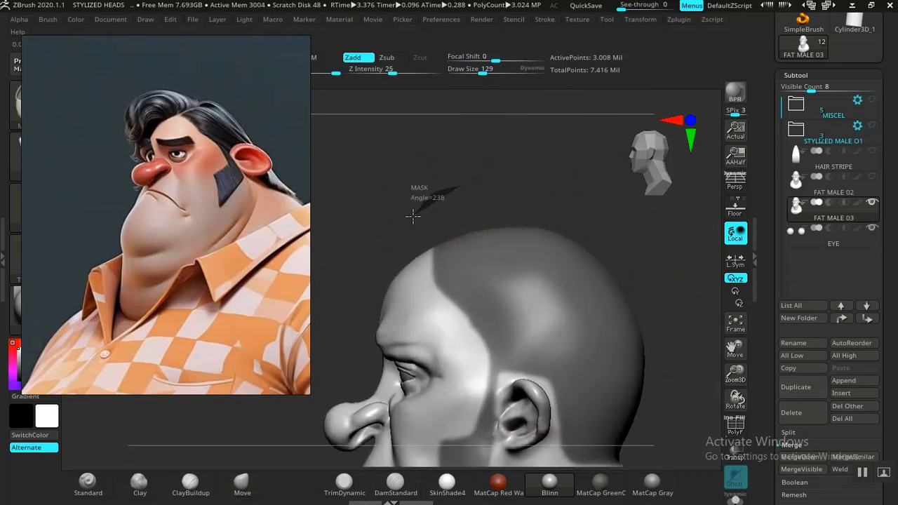
mouse_move(409, 249)
ctrl+mouse_down()
mouse_move(440, 289)
mouse_move(559, 287)
ctrl+mouse_up()
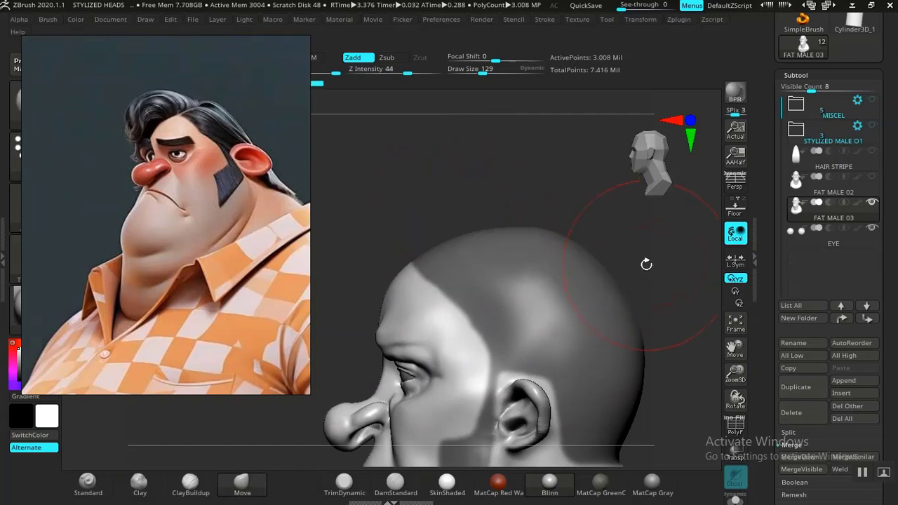
mouse_move(666, 263)
mouse_down()
mouse_move(705, 277)
mouse_move(624, 281)
mouse_move(631, 275)
mouse_up()
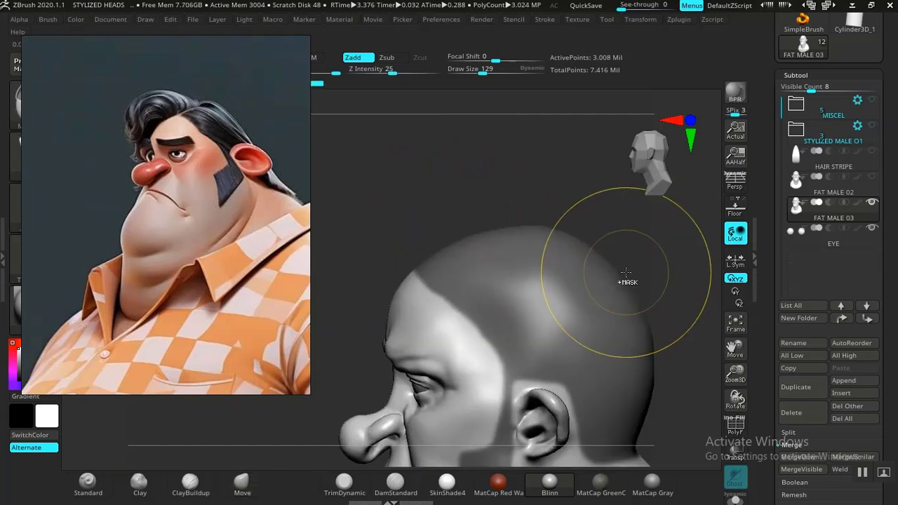
mouse_move(490, 204)
mouse_down()
mouse_move(587, 241)
mouse_move(537, 241)
mouse_move(501, 213)
mouse_up()
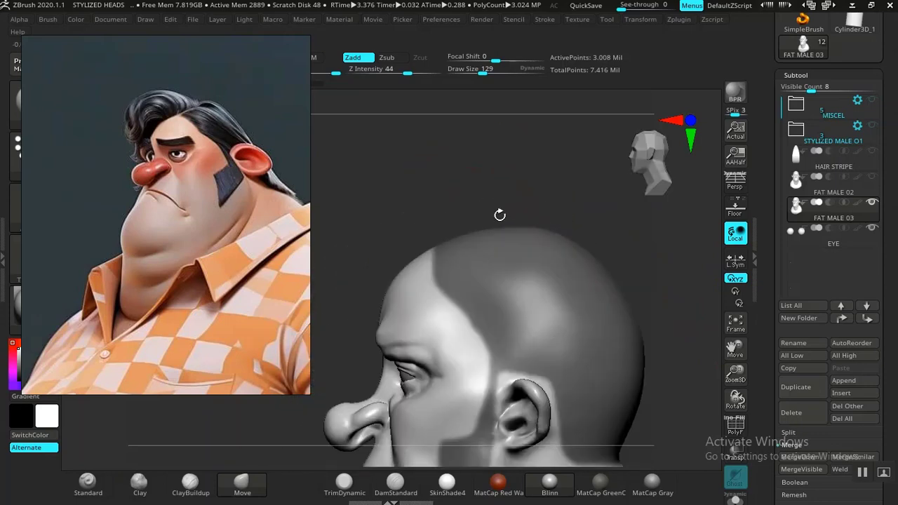
key(ctrl)
ctrl+click(425, 224)
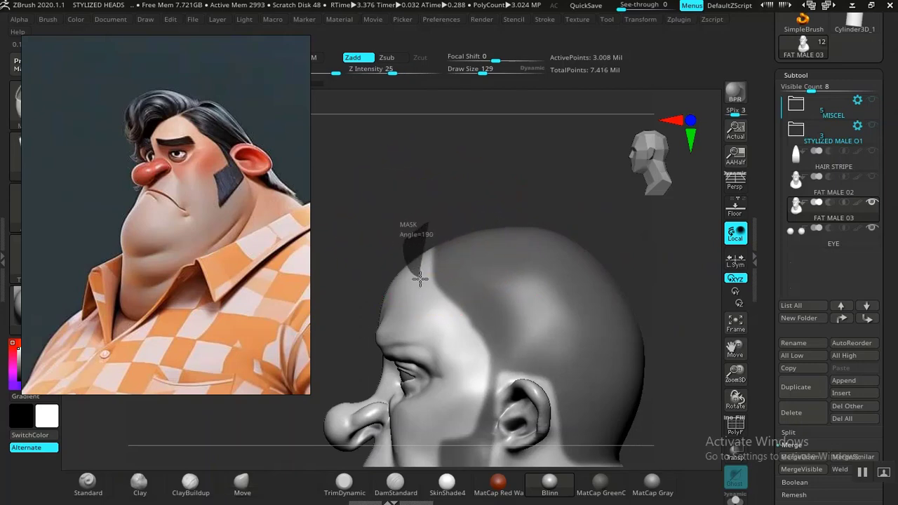
mouse_move(464, 286)
ctrl+mouse_down()
mouse_move(652, 255)
mouse_move(662, 237)
ctrl+mouse_up()
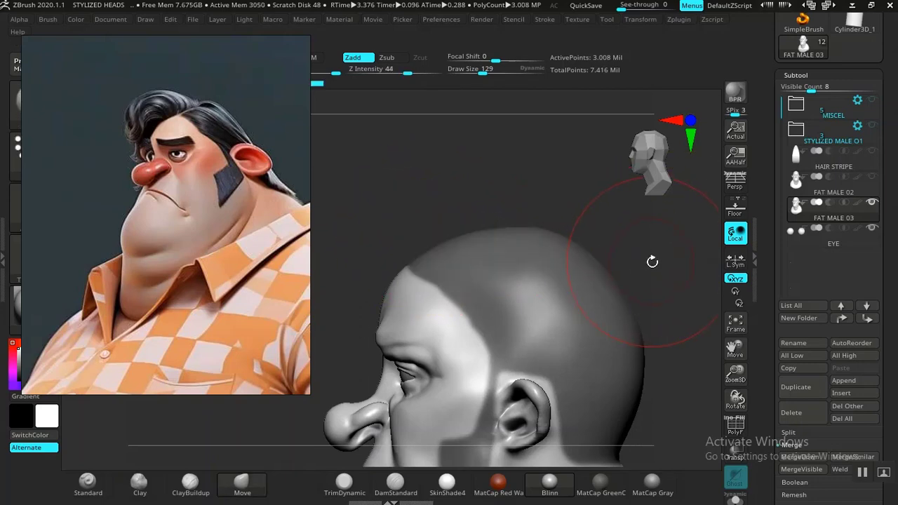
alt+drag(666, 270, 566, 242)
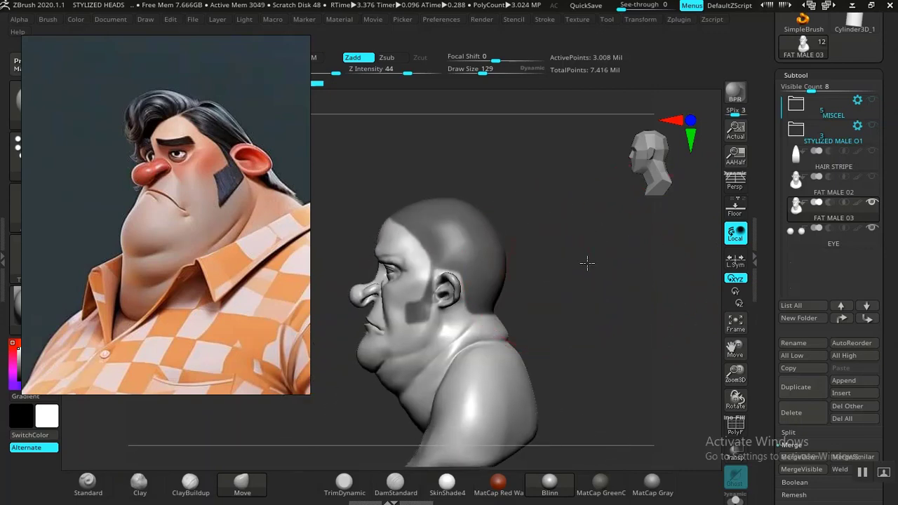
mouse_move(606, 275)
alt+mouse_down()
mouse_move(617, 297)
mouse_move(632, 276)
mouse_move(656, 277)
mouse_move(614, 270)
alt+mouse_up()
drag(636, 300, 621, 295)
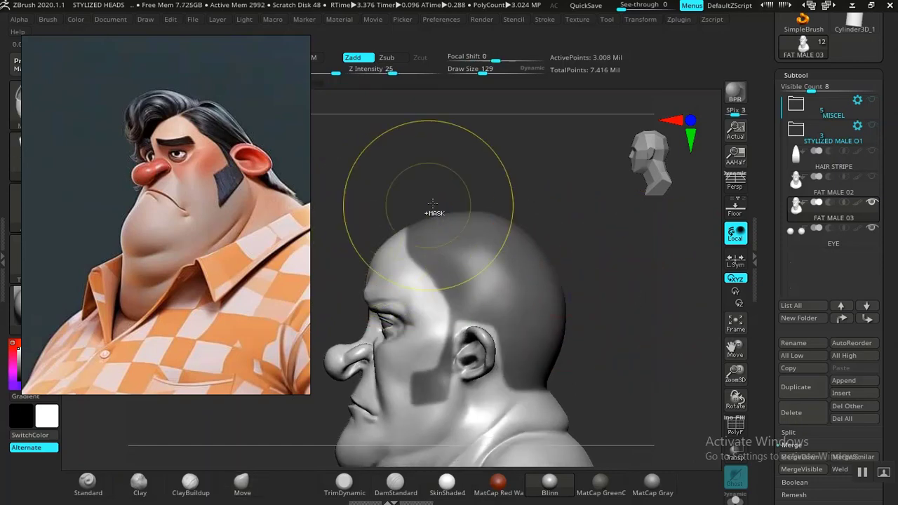
- Move the reference picture to the other side of the canvas and switch the masking brush to MaskPen
mouse_move(438, 180)
alt+mouse_down()
mouse_move(462, 181)
mouse_move(477, 232)
mouse_move(470, 236)
alt+mouse_up()
mouse_move(456, 192)
alt+mouse_down()
mouse_move(452, 167)
mouse_move(463, 185)
alt+mouse_up()
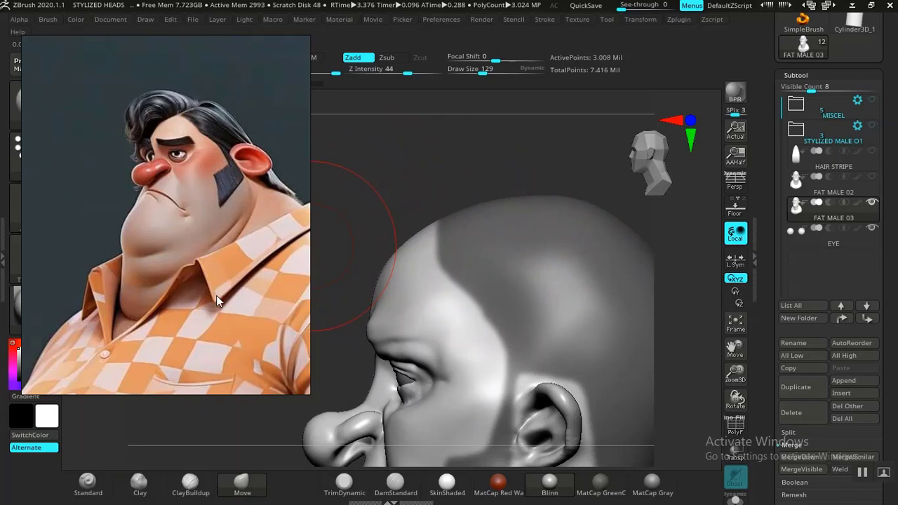
drag(216, 295, 744, 214)
drag(257, 268, 282, 275)
ctrl+click(32, 116)
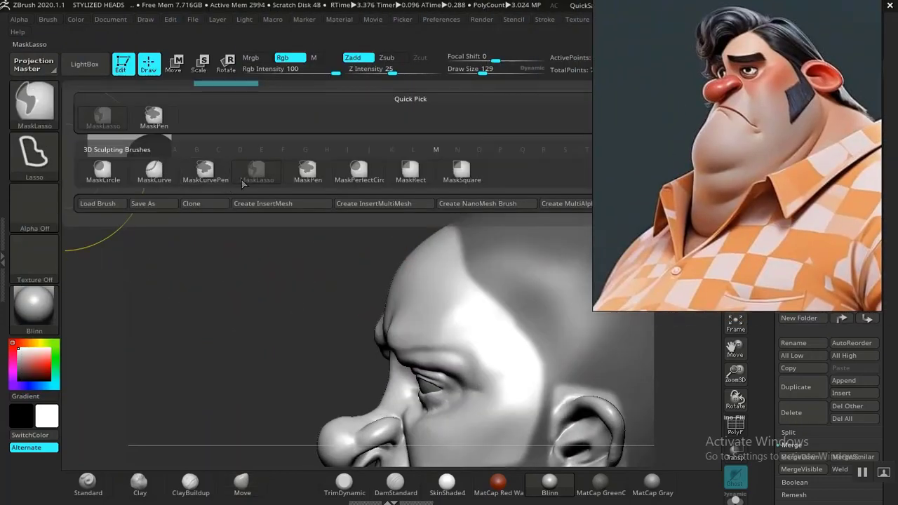
click(305, 178)
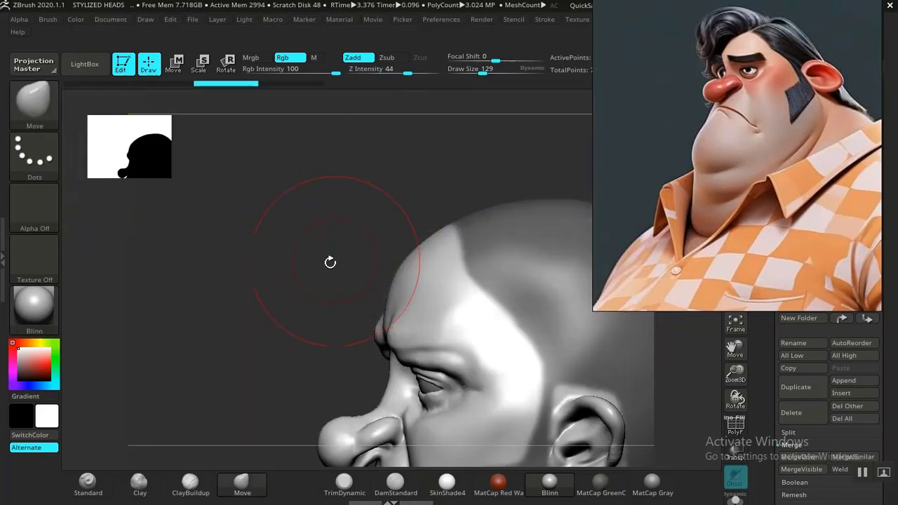
- Reduce the draw size to 78 and erase mask along the temple to smooth the side hairline
mouse_move(329, 261)
mouse_down()
mouse_move(246, 266)
mouse_move(311, 250)
mouse_up()
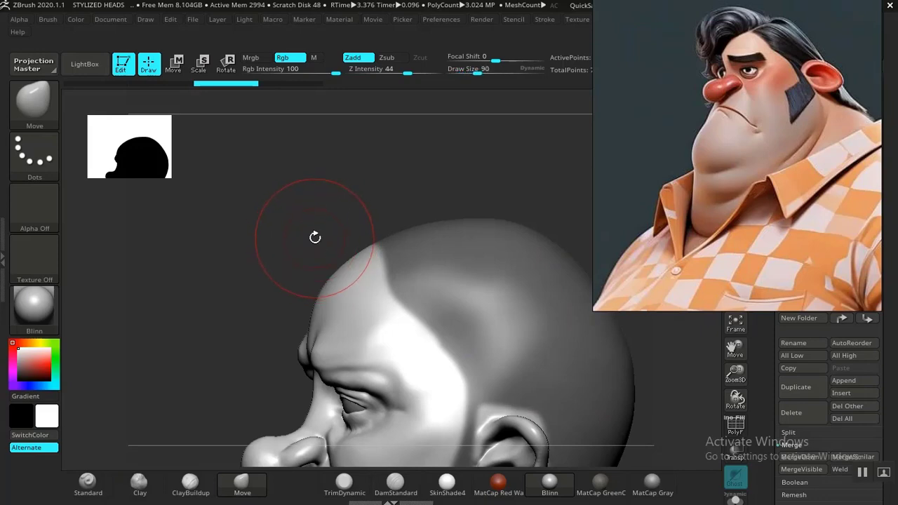
mouse_move(309, 246)
mouse_down()
mouse_move(278, 236)
mouse_move(303, 189)
mouse_move(314, 185)
mouse_move(298, 207)
mouse_up()
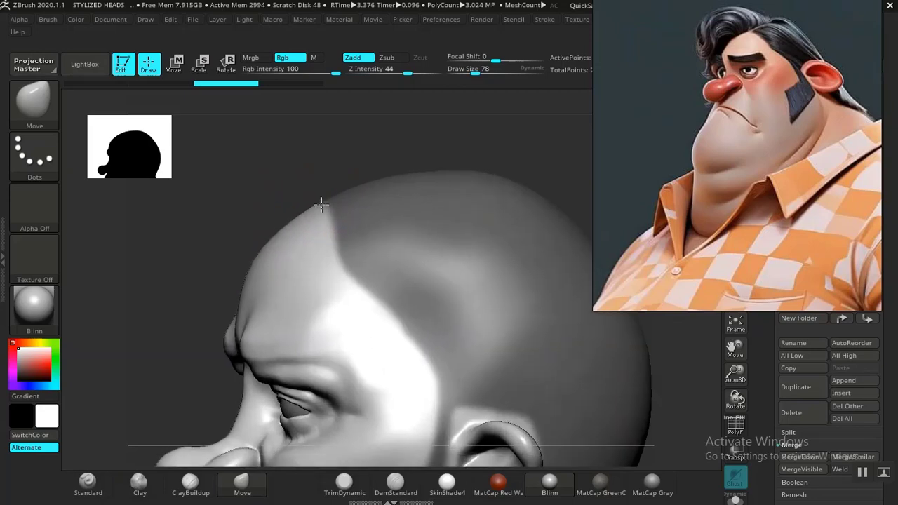
key(ctrl)
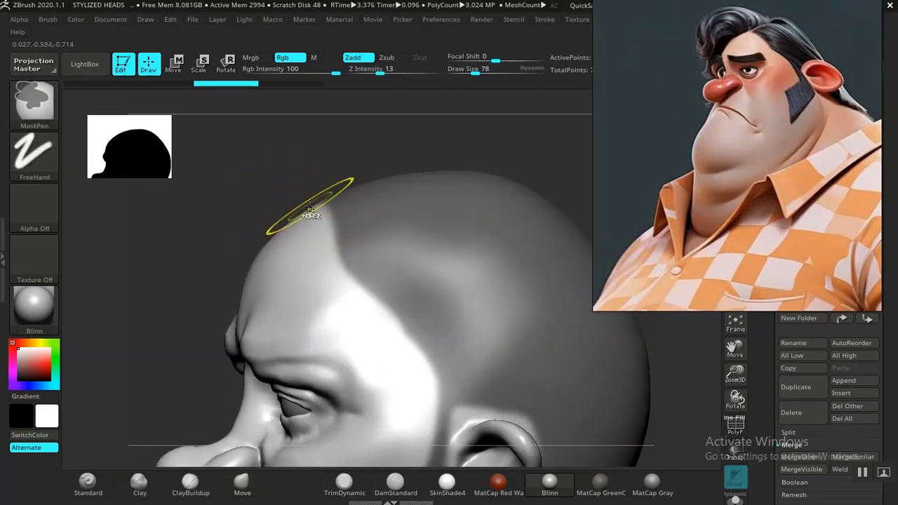
ctrl+drag(317, 200, 340, 239)
key(ctrl+z)
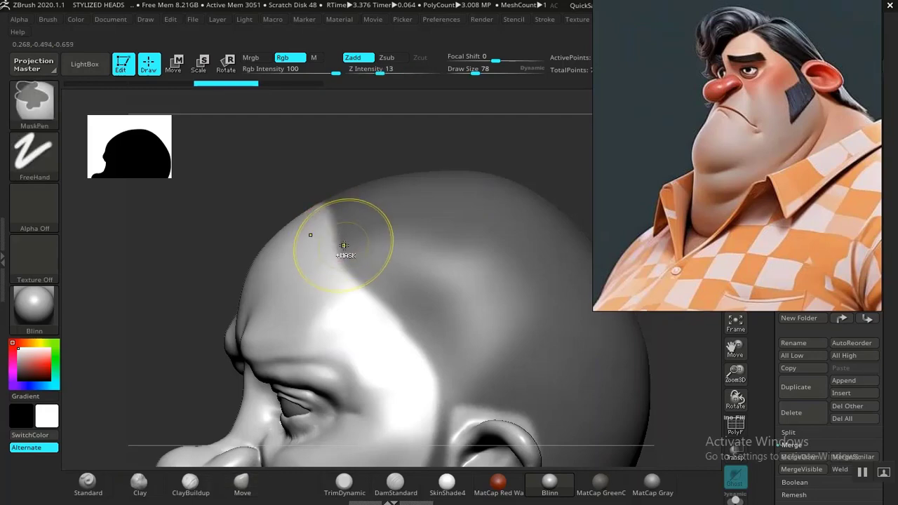
mouse_move(362, 285)
ctrl+alt+mouse_down()
mouse_move(346, 269)
mouse_move(382, 327)
ctrl+alt+mouse_up()
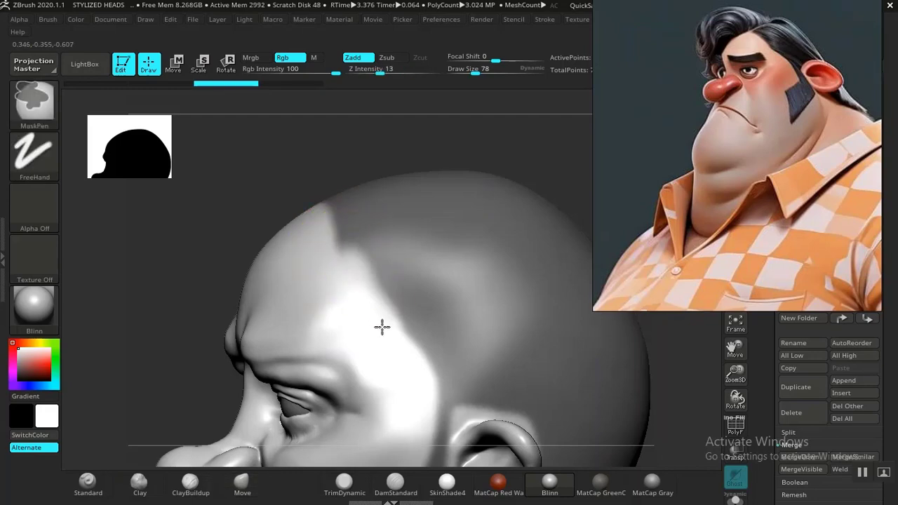
ctrl+alt+drag(348, 291, 331, 254)
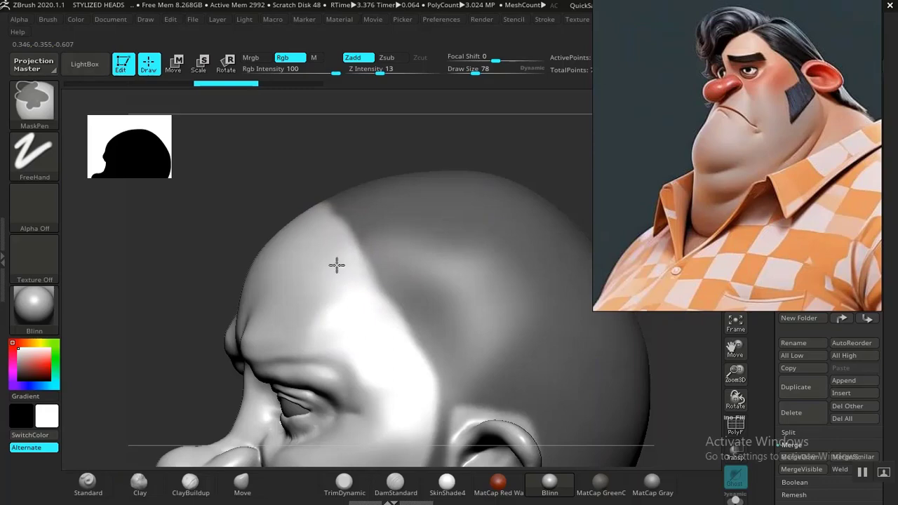
ctrl+alt+drag(347, 261, 346, 276)
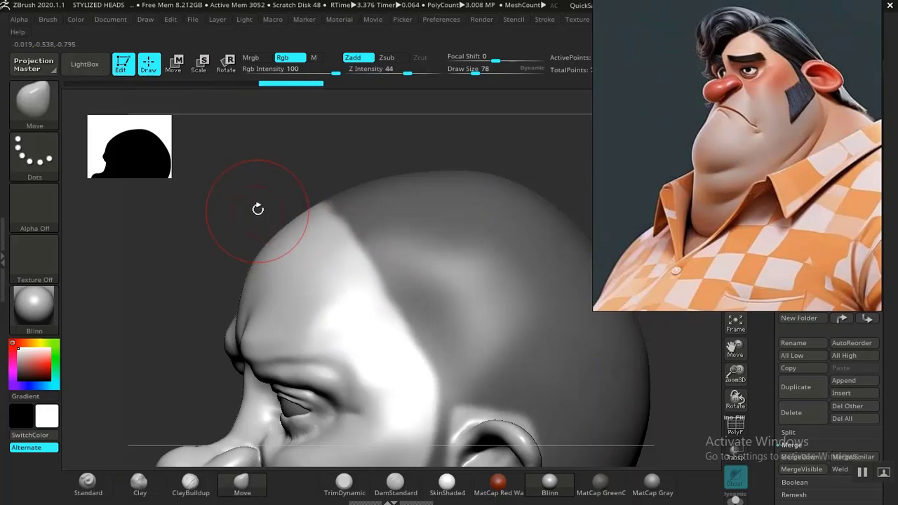
- Paint the mask along the front hairline above the forehead with MaskPen to shape its curve toward the temple
mouse_move(257, 209)
mouse_down()
mouse_move(308, 261)
mouse_move(391, 260)
mouse_up()
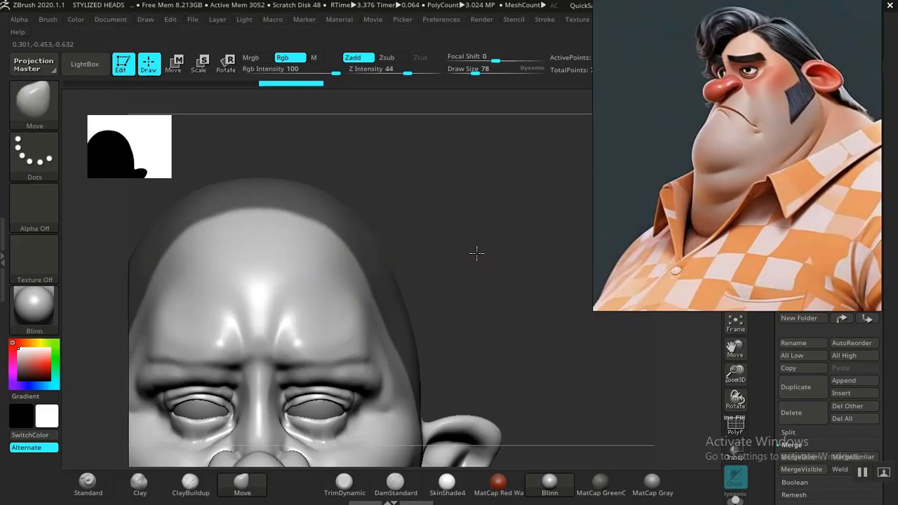
mouse_move(477, 253)
mouse_down()
mouse_move(490, 287)
mouse_move(494, 257)
mouse_up()
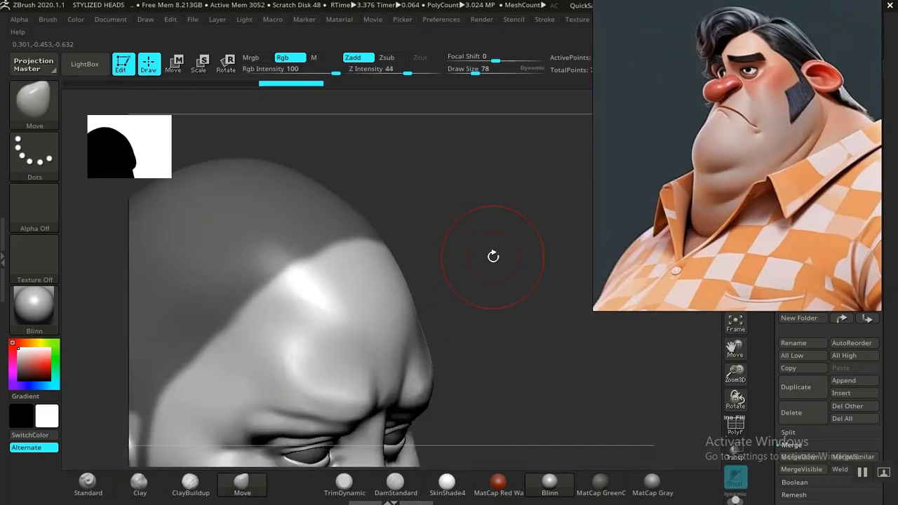
mouse_move(499, 220)
mouse_down()
mouse_move(485, 242)
mouse_move(310, 293)
mouse_up()
mouse_move(239, 300)
ctrl+mouse_down()
mouse_move(247, 317)
mouse_move(323, 298)
mouse_move(249, 304)
ctrl+mouse_up()
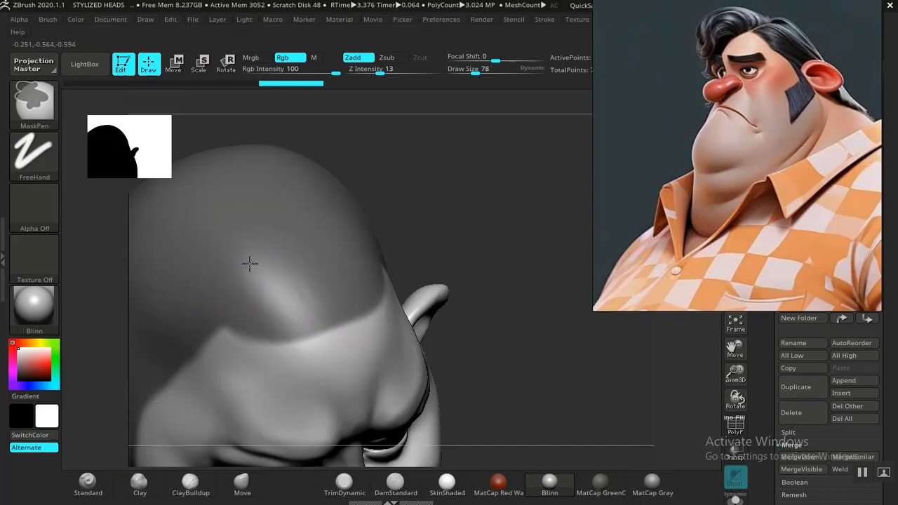
mouse_move(481, 245)
mouse_down()
mouse_move(468, 214)
mouse_move(500, 250)
mouse_move(461, 225)
mouse_move(459, 262)
mouse_move(559, 227)
mouse_move(615, 379)
mouse_move(467, 297)
mouse_up()
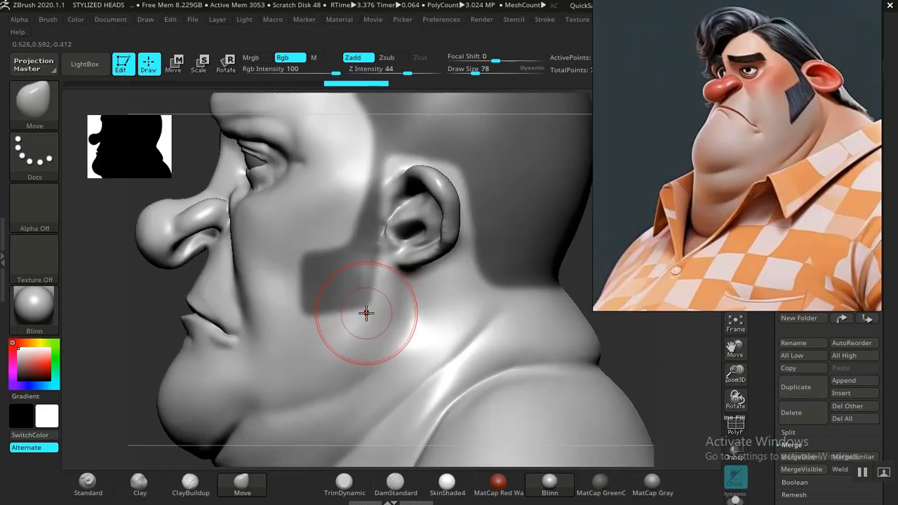
- Erase the lower edge of the sideburn mask to slant up toward the earlobe, and repaint its upper junction at draw size 22
key(ctrl)
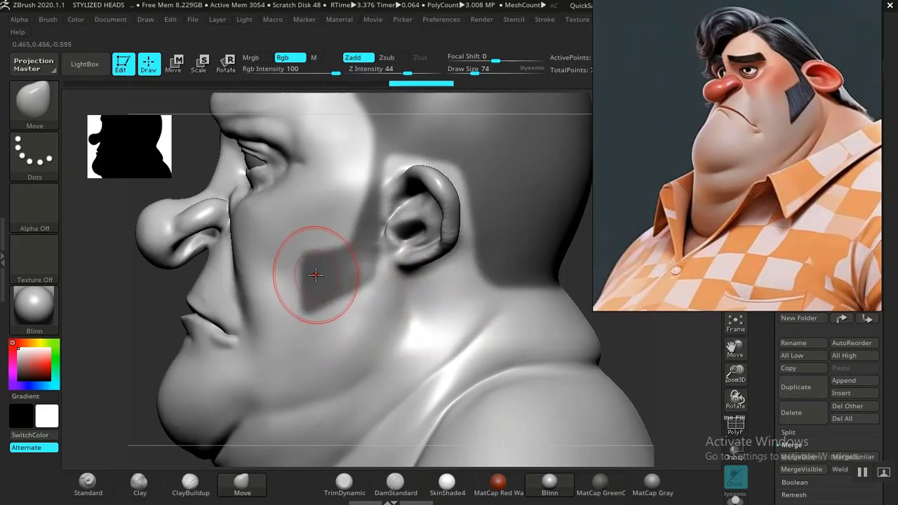
key(bracketleft)
key(bracketleft)
key(bracketleft)
key(bracketleft)
key(bracketleft)
key(bracketleft)
key(ctrl)
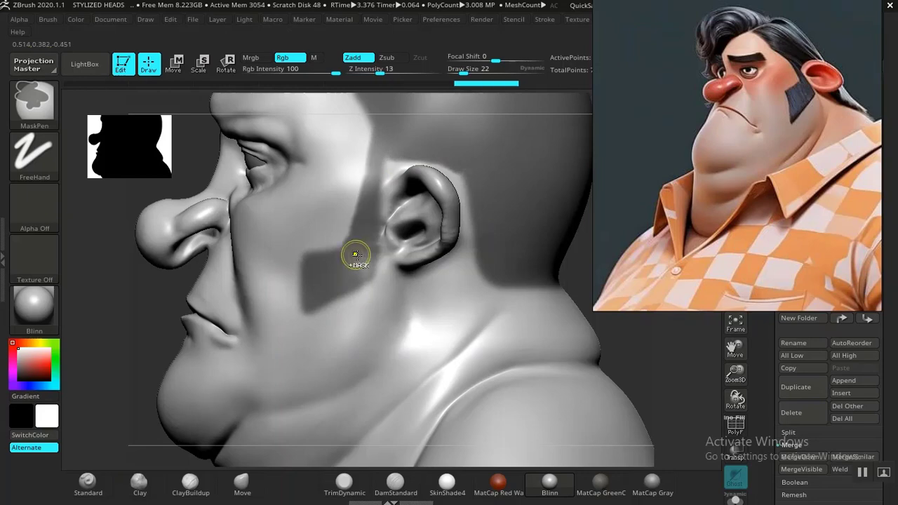
- Increase the draw size to 42 and erase a receding notch into the hair mask at the forehead corner, smoothing the temple hairline
alt+drag(600, 330, 508, 236)
alt+drag(501, 197, 522, 348)
mouse_move(533, 203)
alt+mouse_down()
mouse_move(528, 247)
mouse_move(563, 271)
mouse_move(311, 257)
alt+mouse_up()
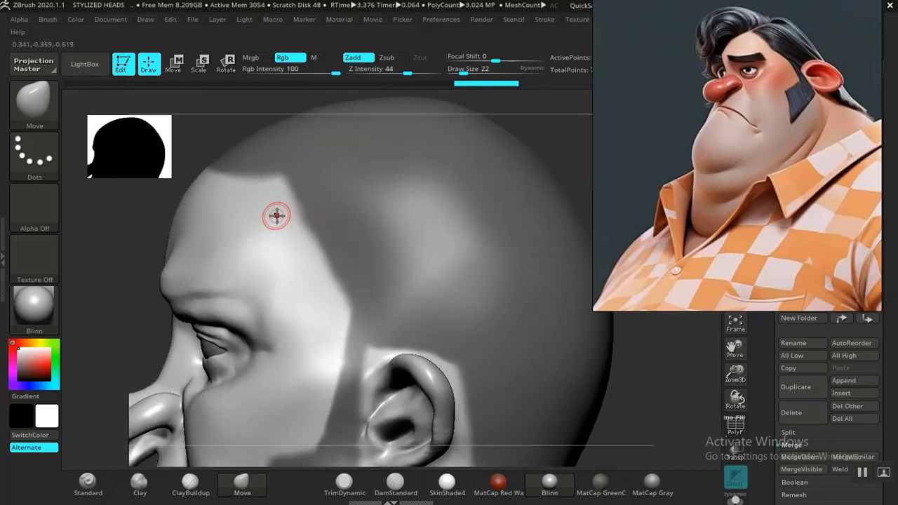
drag(136, 276, 336, 254)
key(ctrl)
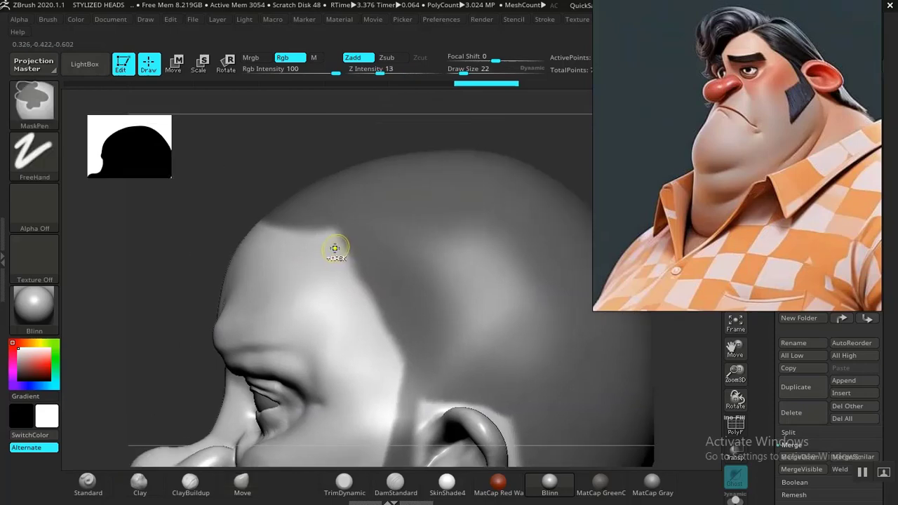
key(bracketright)
key(bracketright)
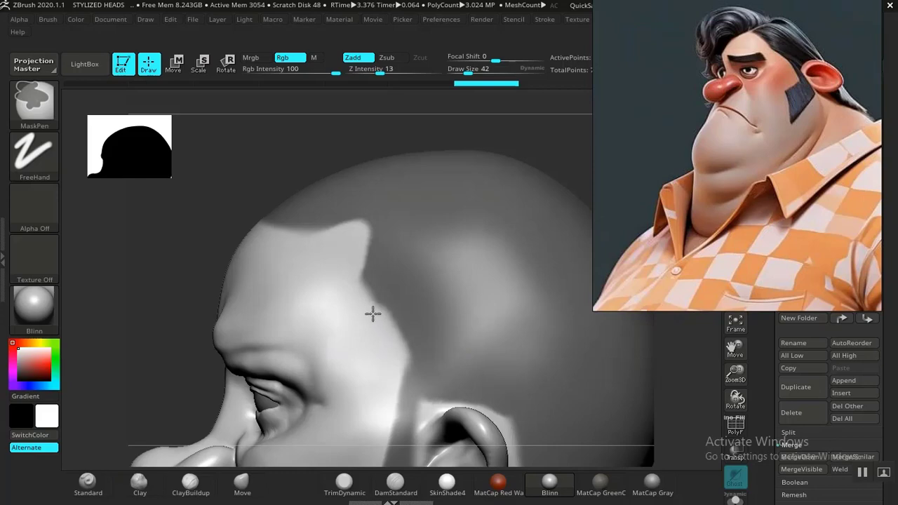
ctrl+alt+drag(382, 320, 394, 356)
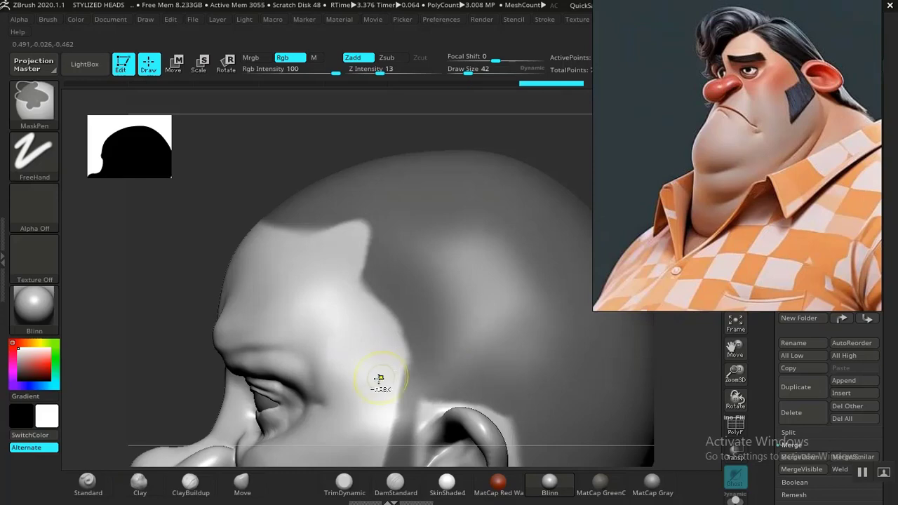
- Erase the mask behind the ear with MaskPen so the hairline slopes diagonally down to the nape
alt+drag(130, 287, 322, 303)
alt+drag(486, 309, 511, 385)
mouse_move(500, 316)
mouse_down()
mouse_move(481, 368)
mouse_move(499, 227)
mouse_move(381, 281)
mouse_move(367, 267)
mouse_move(315, 313)
mouse_move(286, 320)
mouse_move(339, 299)
mouse_up()
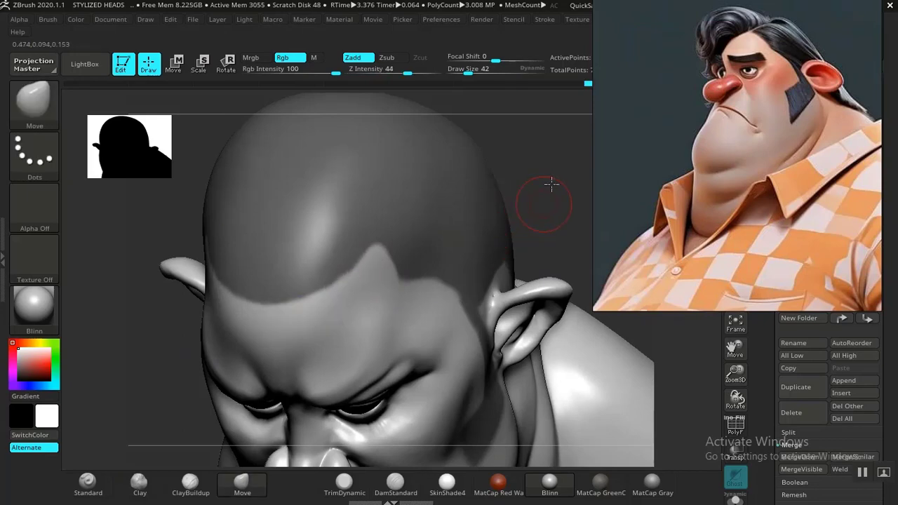
mouse_move(541, 201)
mouse_down()
mouse_move(562, 155)
mouse_move(529, 262)
mouse_move(470, 215)
mouse_move(445, 261)
mouse_move(458, 254)
mouse_up()
alt+drag(520, 248, 529, 327)
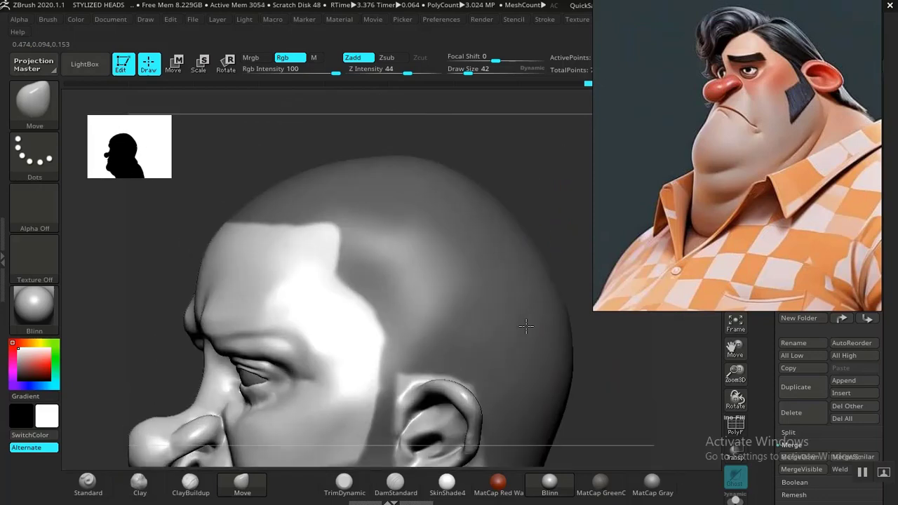
mouse_move(551, 209)
mouse_down()
mouse_move(471, 104)
mouse_move(535, 320)
mouse_move(513, 297)
mouse_move(444, 303)
mouse_move(519, 297)
mouse_move(463, 308)
mouse_move(541, 285)
mouse_move(536, 271)
mouse_move(550, 321)
mouse_move(579, 362)
mouse_move(547, 323)
mouse_move(567, 345)
mouse_move(503, 346)
mouse_move(576, 349)
mouse_move(513, 267)
mouse_move(490, 311)
mouse_move(529, 301)
mouse_move(484, 313)
mouse_move(531, 306)
mouse_move(481, 371)
mouse_up()
key(ctrl)
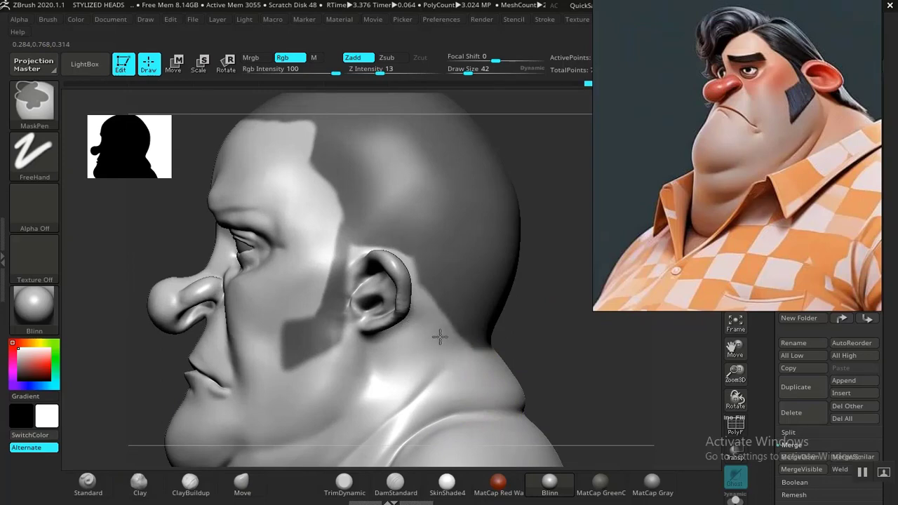
- Refine the hair mask across the nape, undo the stray Move stroke, and paint the centre down to a rounded point
mouse_move(545, 359)
mouse_down()
mouse_move(526, 357)
mouse_move(579, 351)
mouse_move(494, 365)
mouse_up()
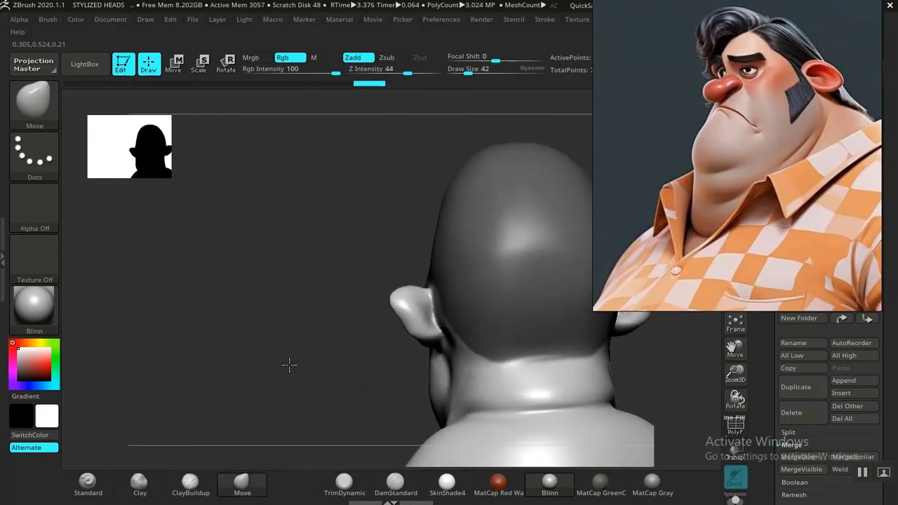
drag(288, 364, 463, 324)
alt+drag(525, 359, 523, 386)
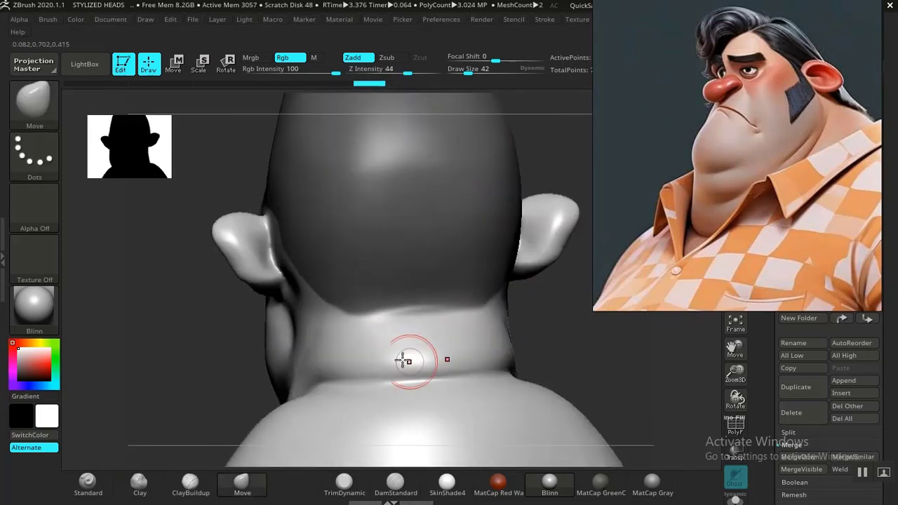
mouse_move(384, 332)
ctrl+alt+mouse_down()
mouse_move(315, 303)
mouse_move(414, 315)
mouse_move(459, 301)
mouse_move(449, 309)
mouse_move(445, 300)
ctrl+alt+mouse_up()
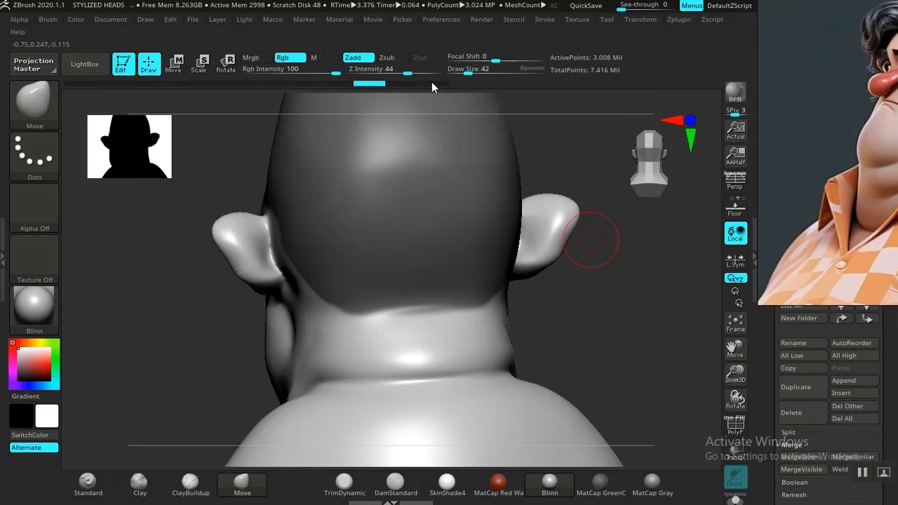
click(432, 83)
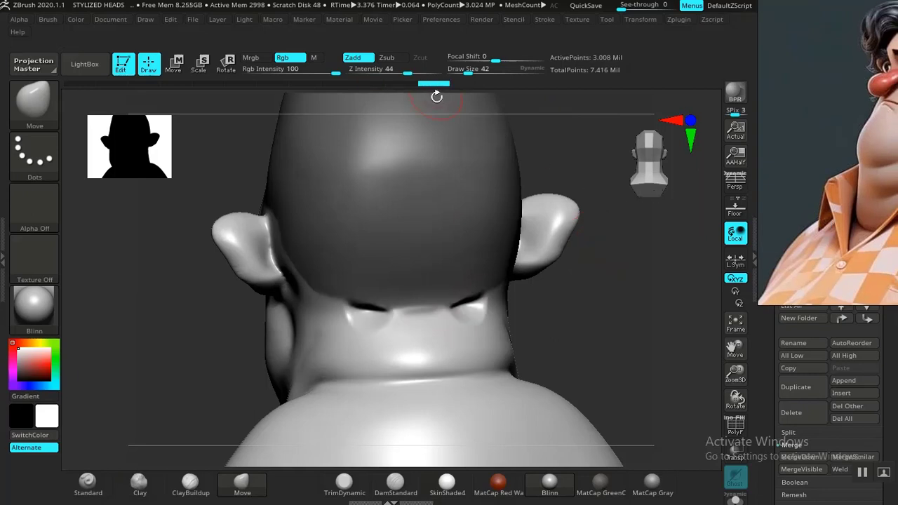
key(ctrl+z)
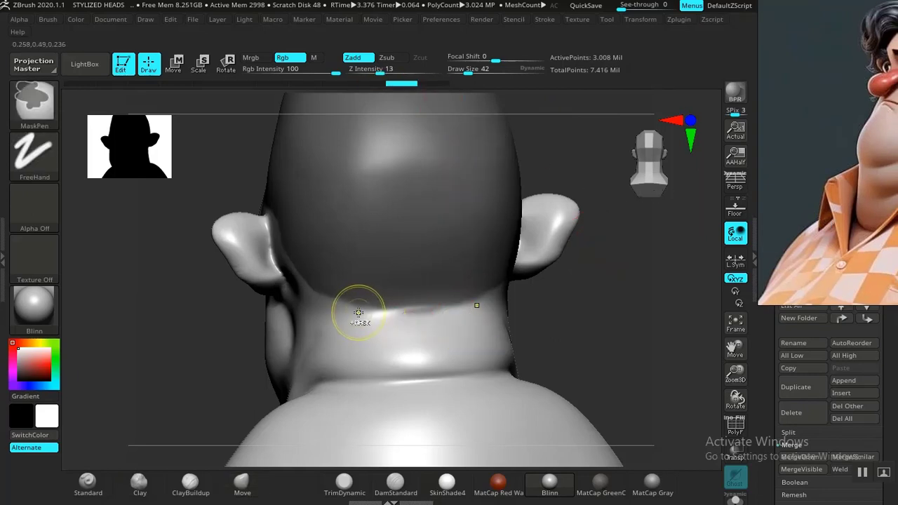
mouse_move(367, 304)
ctrl+mouse_down()
mouse_move(415, 310)
mouse_move(379, 309)
mouse_move(399, 307)
ctrl+mouse_up()
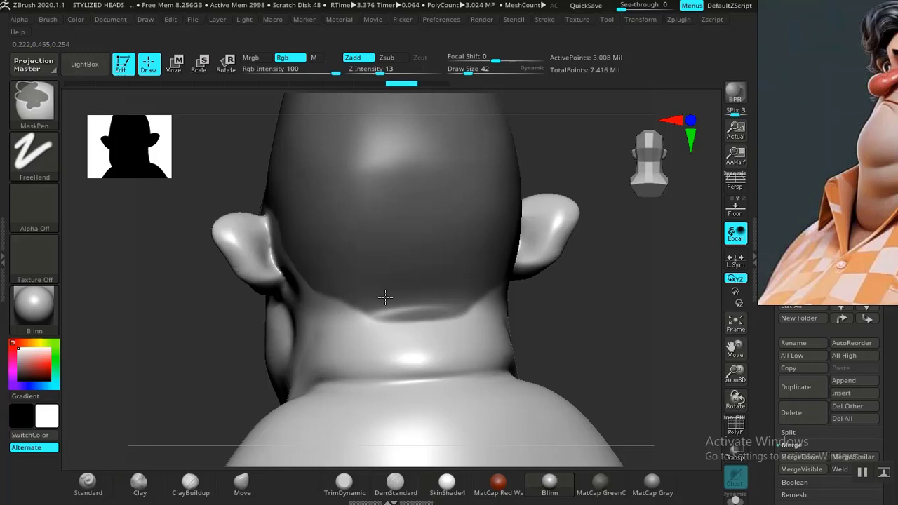
mouse_move(386, 297)
ctrl+mouse_down()
mouse_move(391, 306)
mouse_move(377, 303)
ctrl+mouse_up()
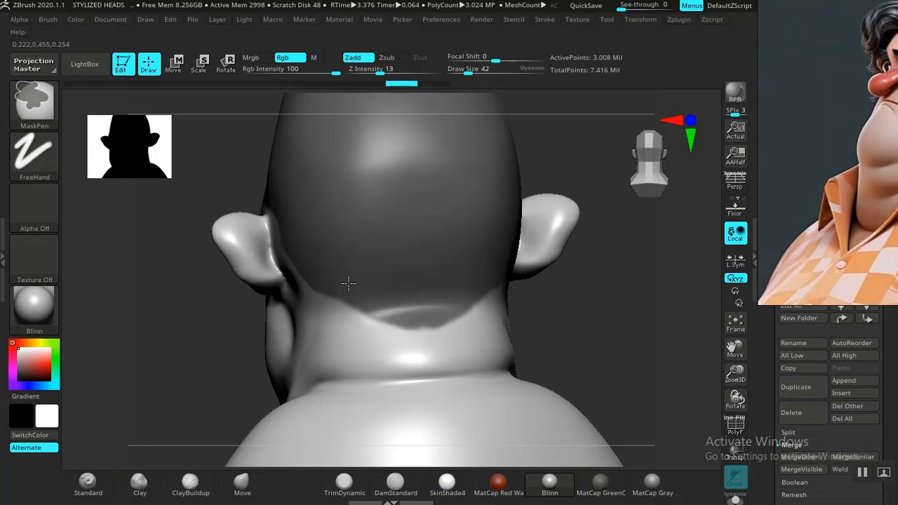
drag(616, 317, 668, 311)
mouse_move(513, 315)
mouse_down()
mouse_move(601, 343)
mouse_move(554, 316)
mouse_up()
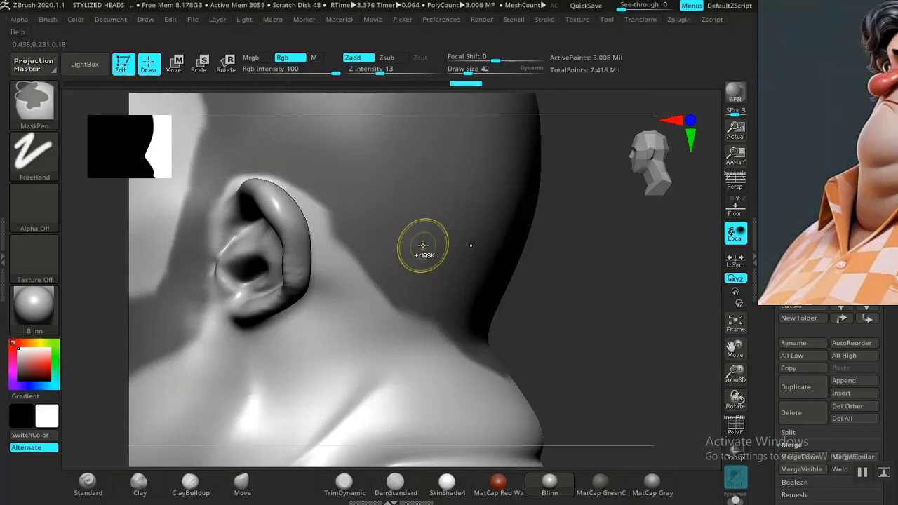
mouse_move(588, 290)
mouse_down()
mouse_move(580, 294)
mouse_move(589, 292)
mouse_up()
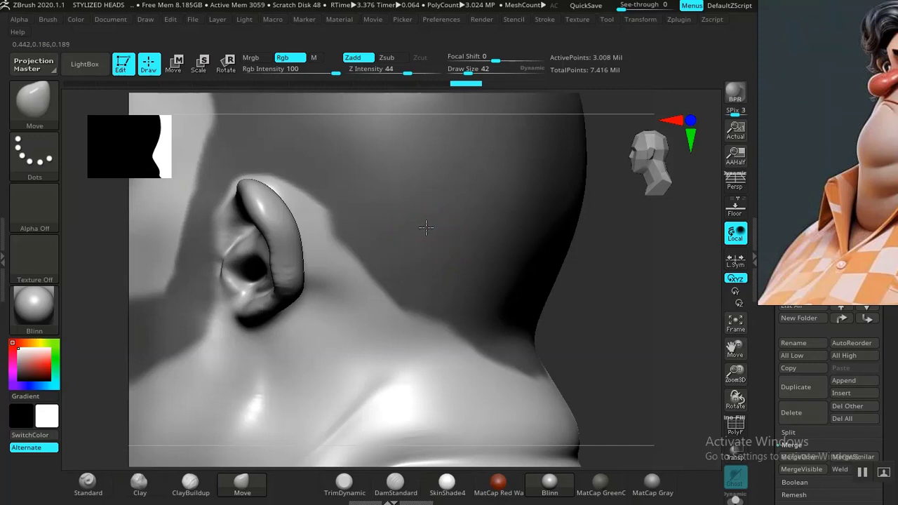
- Move the reference picture to the other side of the canvas and compare it with the masked head from the front
drag(567, 274, 627, 227)
drag(842, 217, 61, 316)
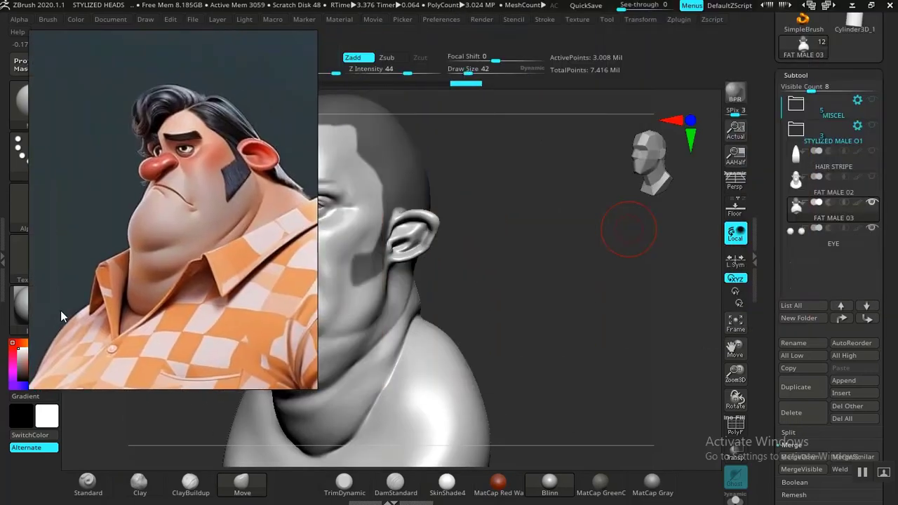
mouse_move(547, 285)
mouse_down()
mouse_move(507, 269)
mouse_move(517, 267)
mouse_move(580, 327)
mouse_up()
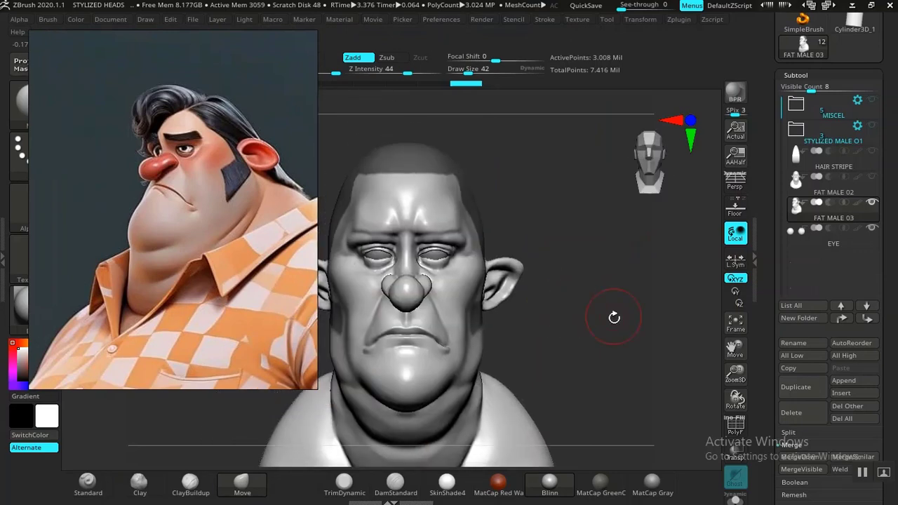
mouse_move(633, 301)
alt+mouse_down()
mouse_move(622, 297)
mouse_move(634, 315)
mouse_move(737, 321)
alt+mouse_up()
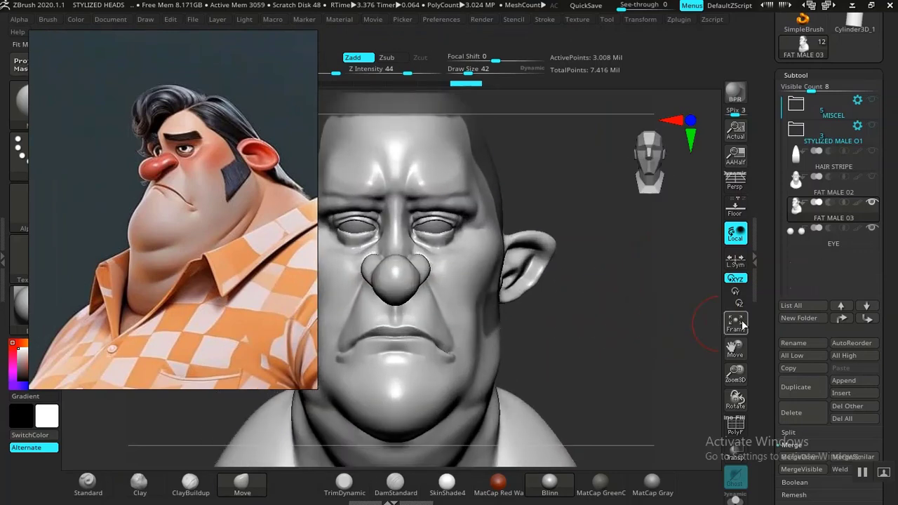
drag(763, 379, 757, 357)
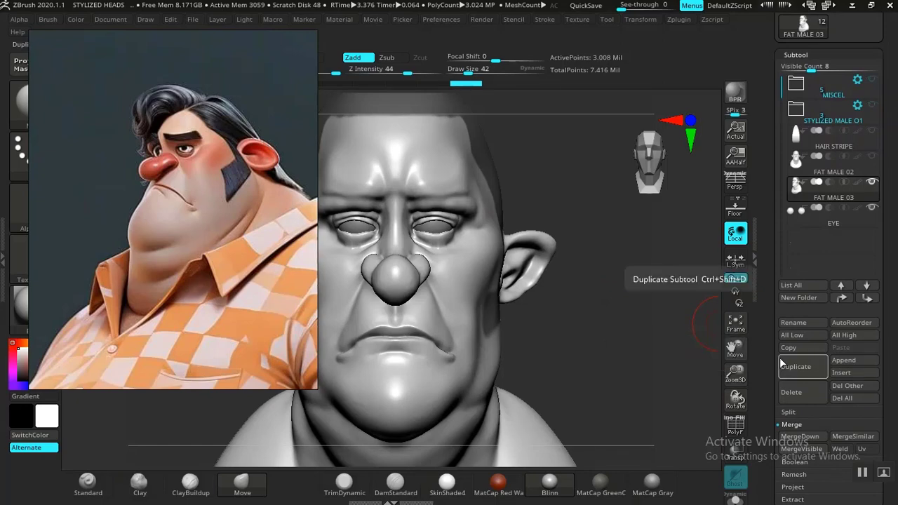
- Extract the masked hair area into a new subtool with smoothing 5 and thickness 0.02
drag(639, 338, 662, 350)
scroll(772, 330, down, 5)
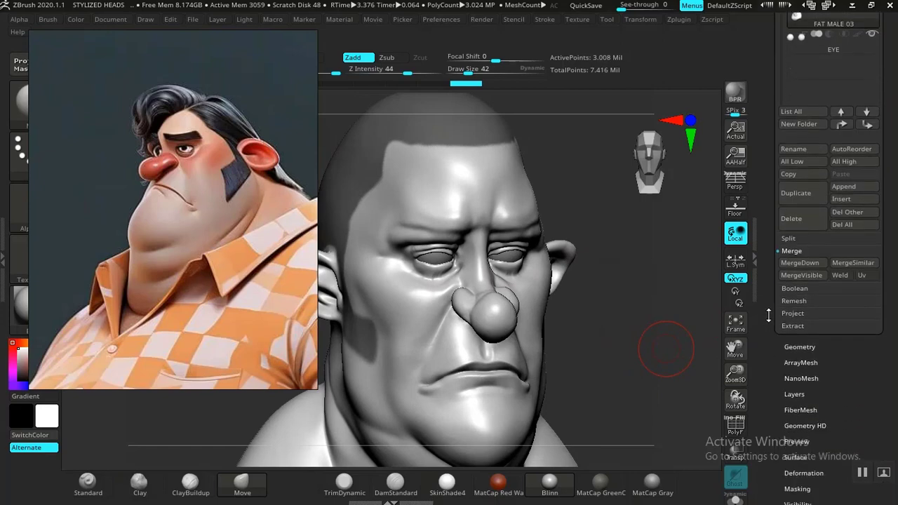
click(794, 326)
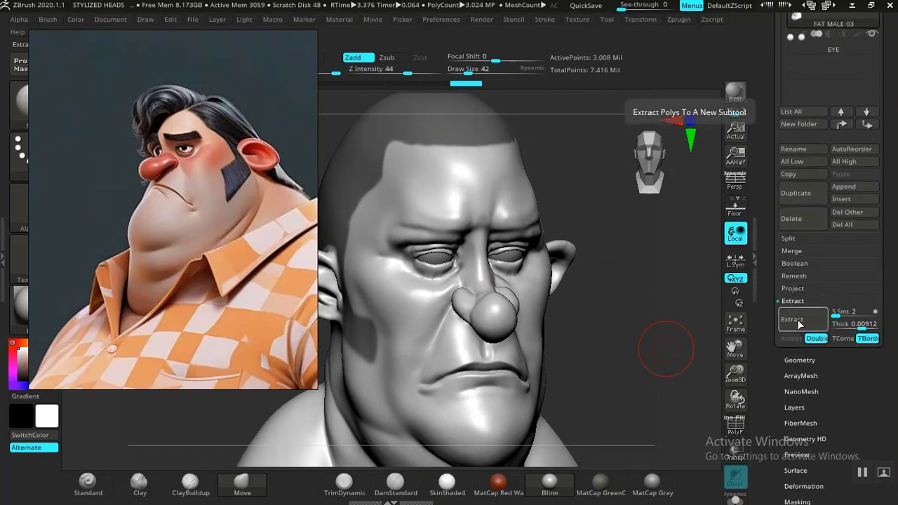
click(800, 321)
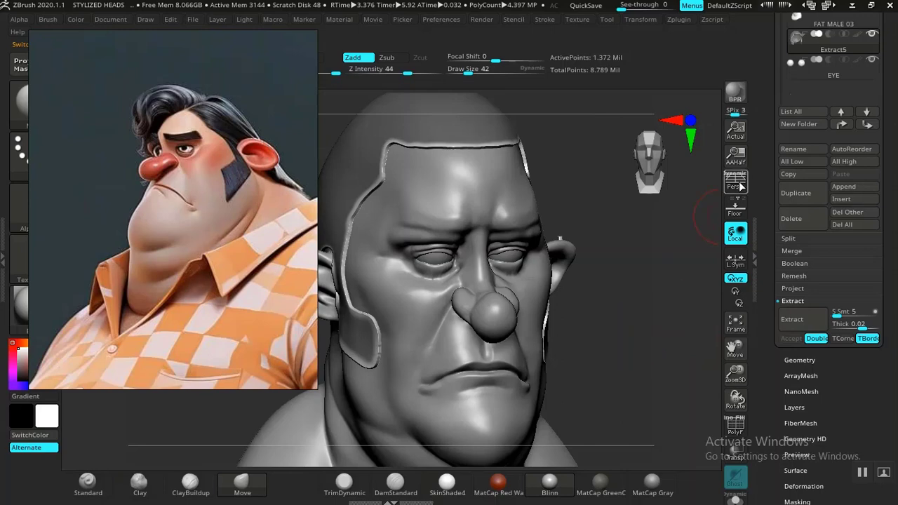
- Display the polyframe on the extracted hair shell and examine its mesh and border around the ear and sideburn
drag(767, 178, 764, 220)
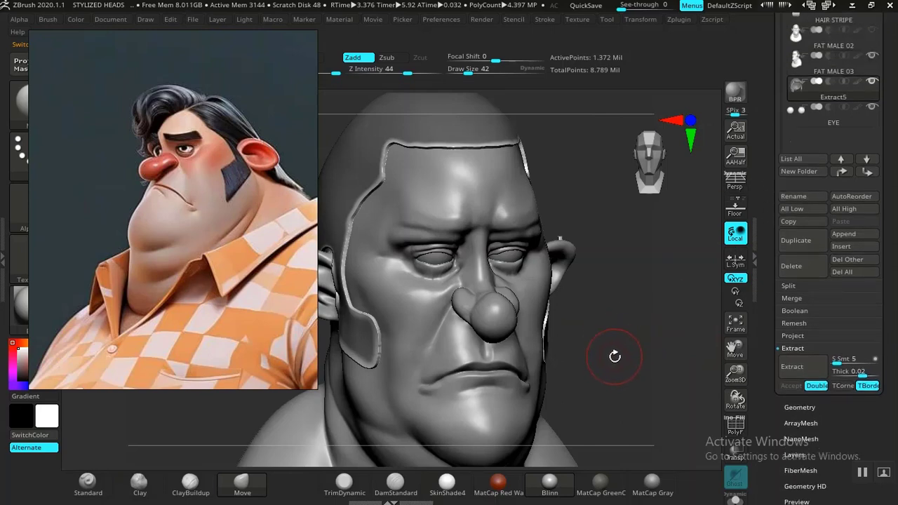
mouse_move(577, 356)
mouse_down()
mouse_move(541, 357)
mouse_move(647, 317)
mouse_move(621, 337)
mouse_move(651, 341)
mouse_move(662, 361)
mouse_move(650, 362)
mouse_move(662, 344)
mouse_move(662, 372)
mouse_move(648, 365)
mouse_up()
key(ctrl)
key(shift+f)
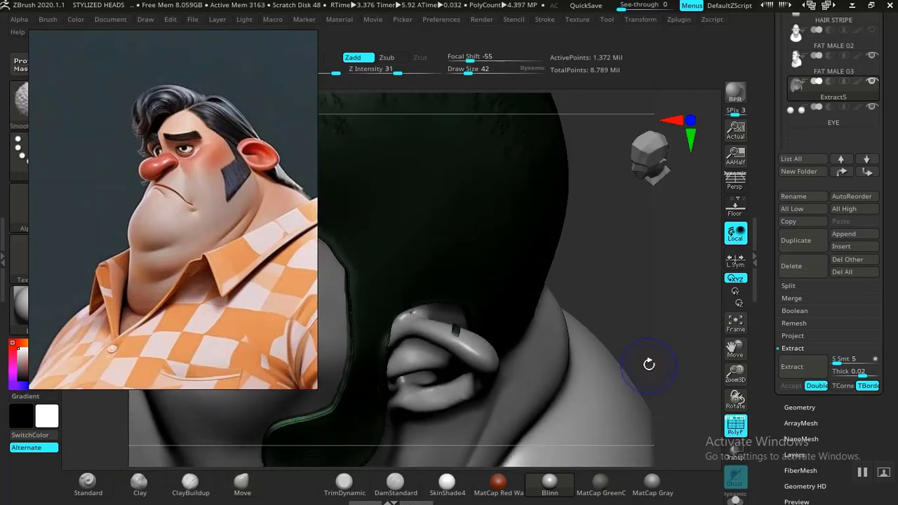
mouse_move(635, 290)
mouse_down()
mouse_move(633, 258)
mouse_move(643, 311)
mouse_up()
mouse_move(656, 347)
mouse_down()
mouse_move(664, 389)
mouse_move(646, 363)
mouse_move(629, 369)
mouse_move(580, 325)
mouse_move(624, 357)
mouse_move(621, 327)
mouse_move(630, 341)
mouse_up()
mouse_move(581, 303)
alt+mouse_down()
mouse_move(544, 306)
mouse_move(608, 299)
mouse_move(645, 341)
mouse_move(702, 337)
mouse_move(688, 345)
mouse_move(664, 344)
mouse_move(665, 261)
alt+mouse_up()
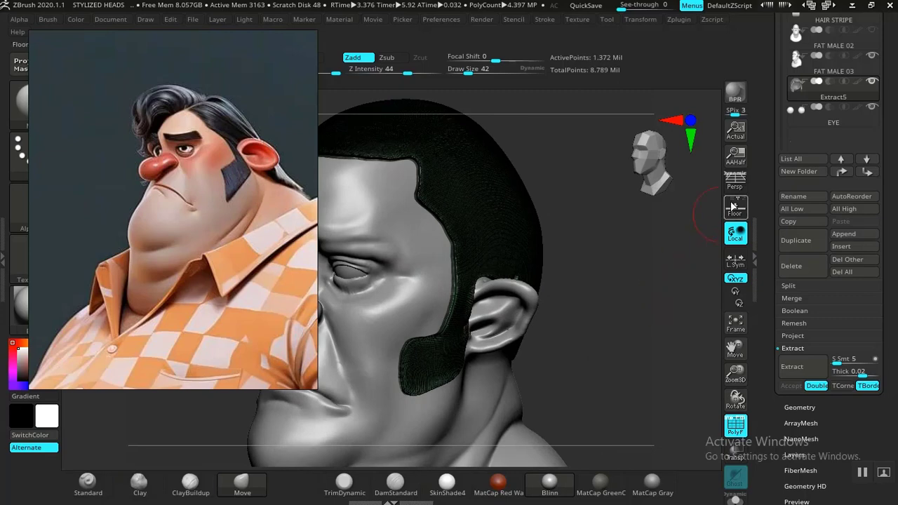
- Make FAT MALE 03 the active subtool with Extract5 hidden, and turn off the polyframe display
drag(771, 164, 770, 211)
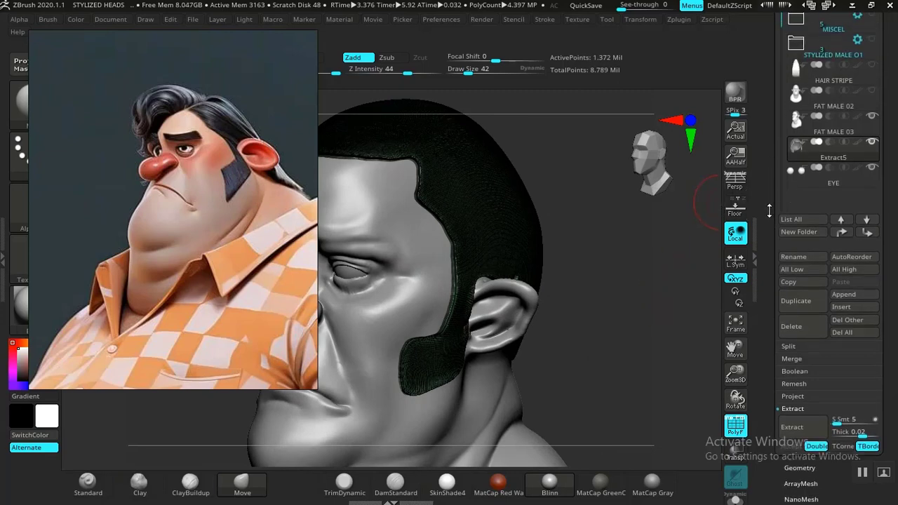
click(817, 130)
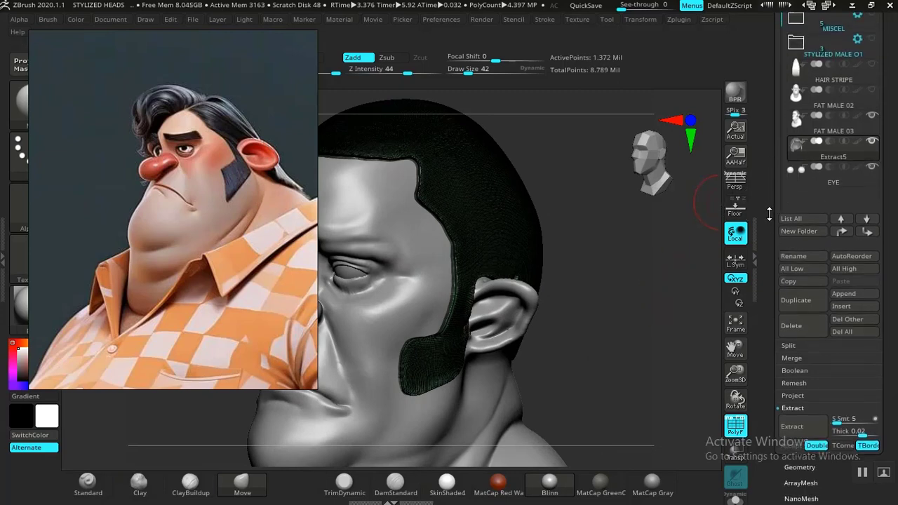
click(820, 183)
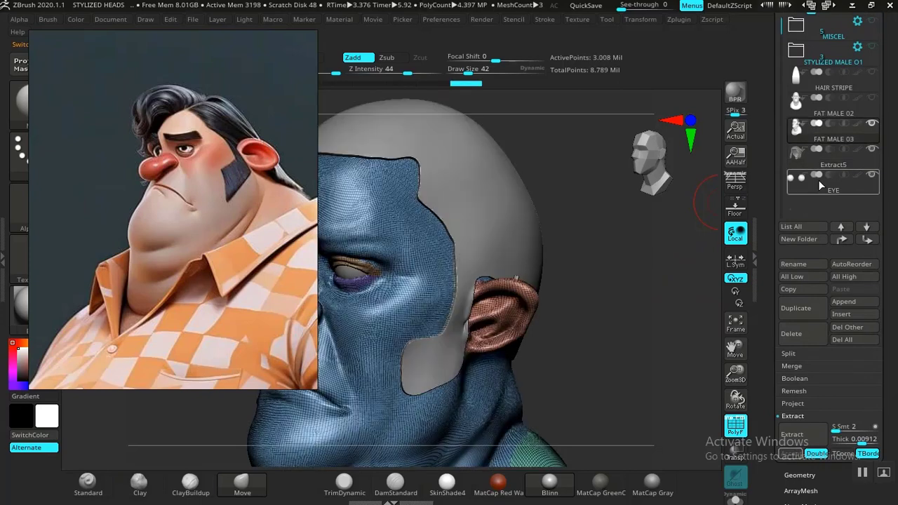
click(826, 163)
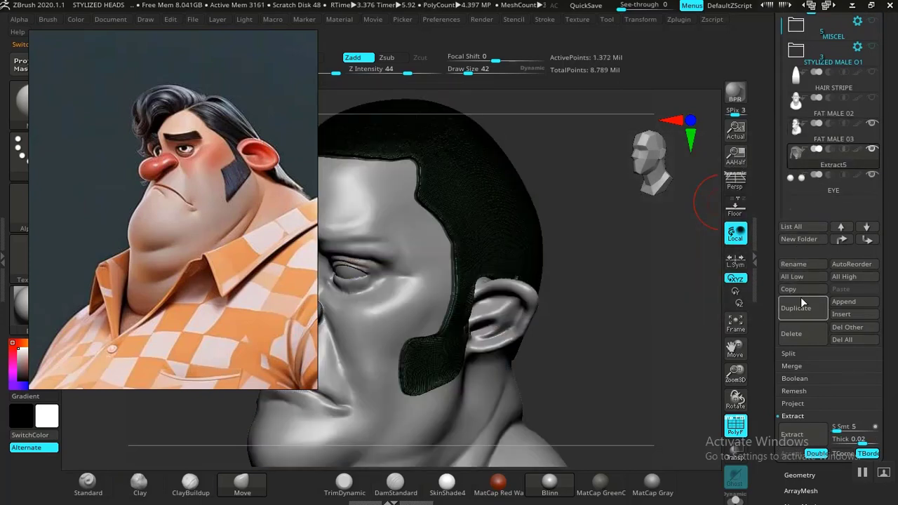
click(830, 143)
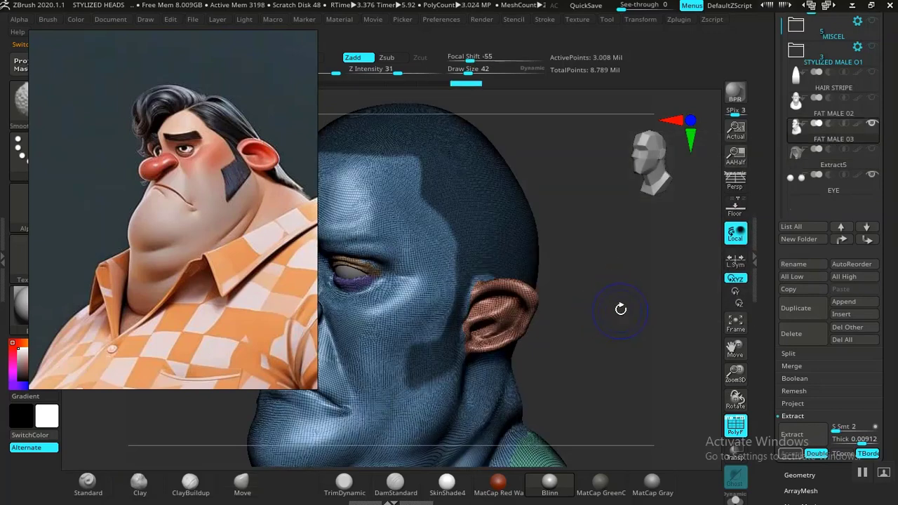
key(shift+f)
scroll(764, 221, down, 5)
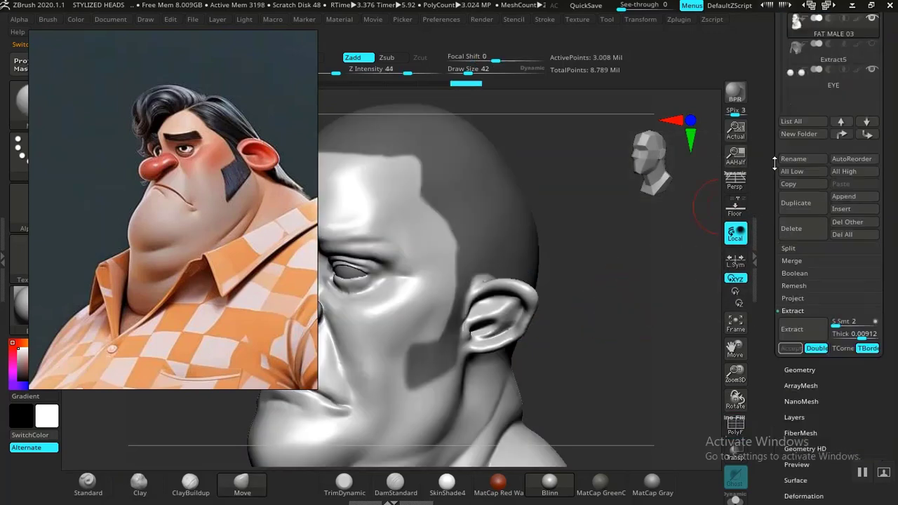
click(654, 303)
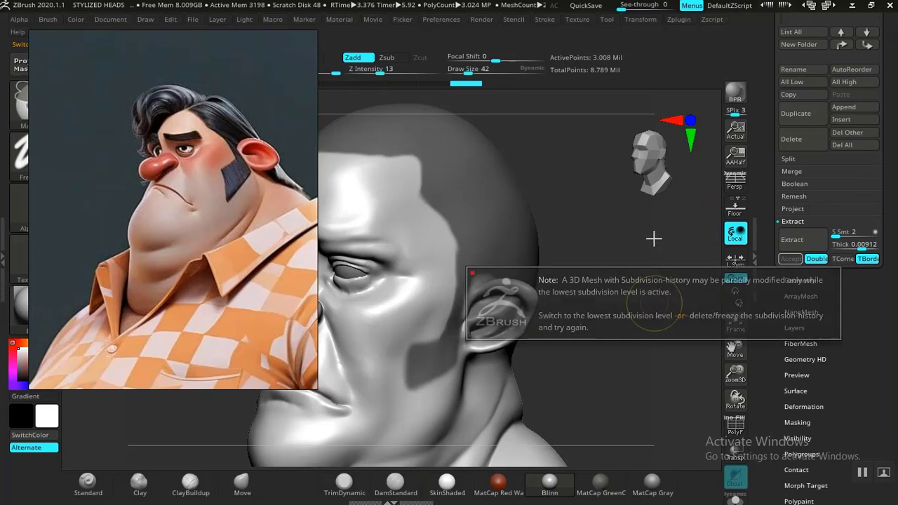
- Lower FAT MALE 03 to subdivision level 2 and delete its higher subdivision levels
drag(653, 240, 650, 246)
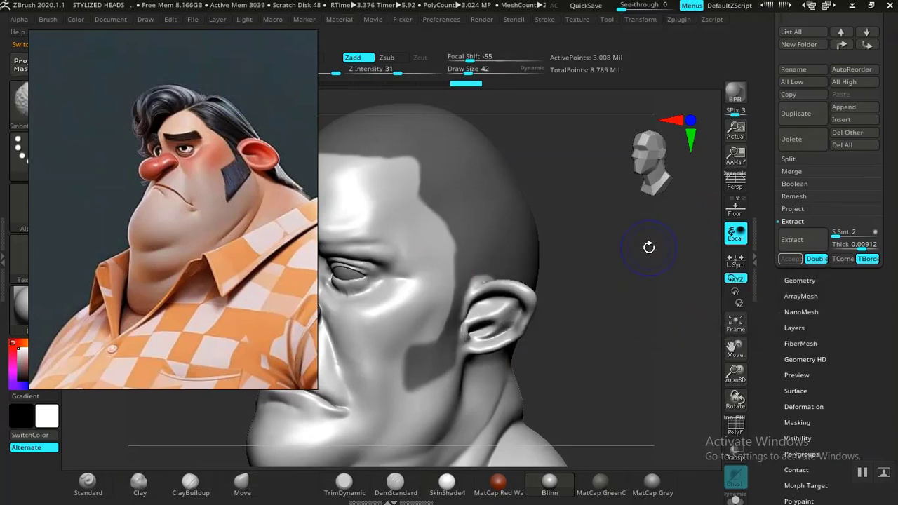
key(shift+d)
drag(764, 316, 781, 243)
click(797, 97)
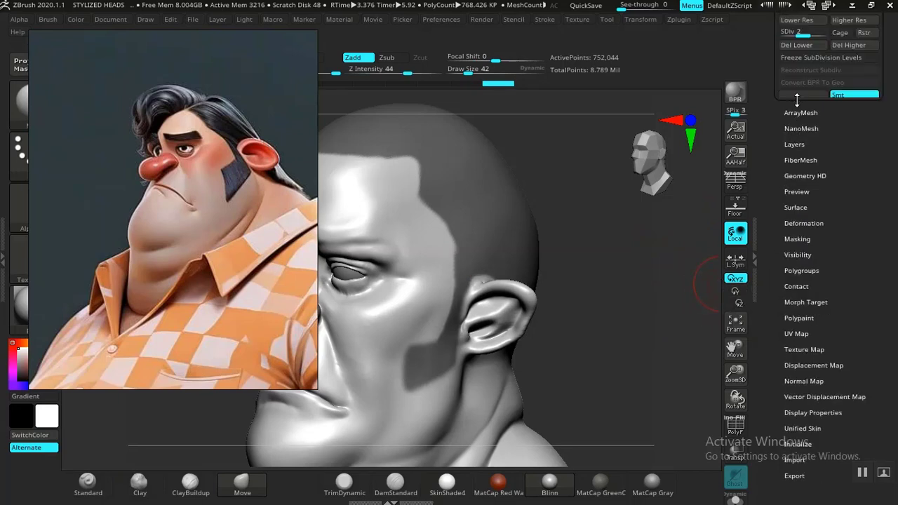
drag(768, 202, 770, 261)
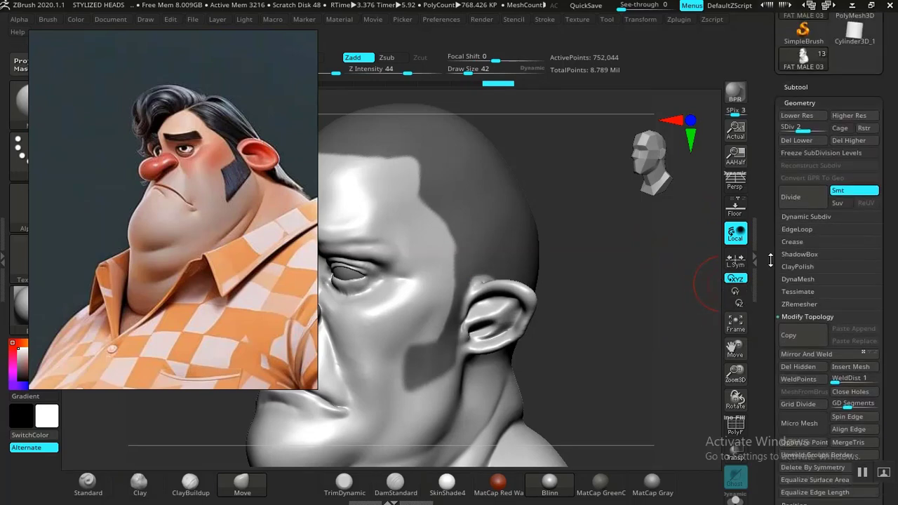
click(853, 140)
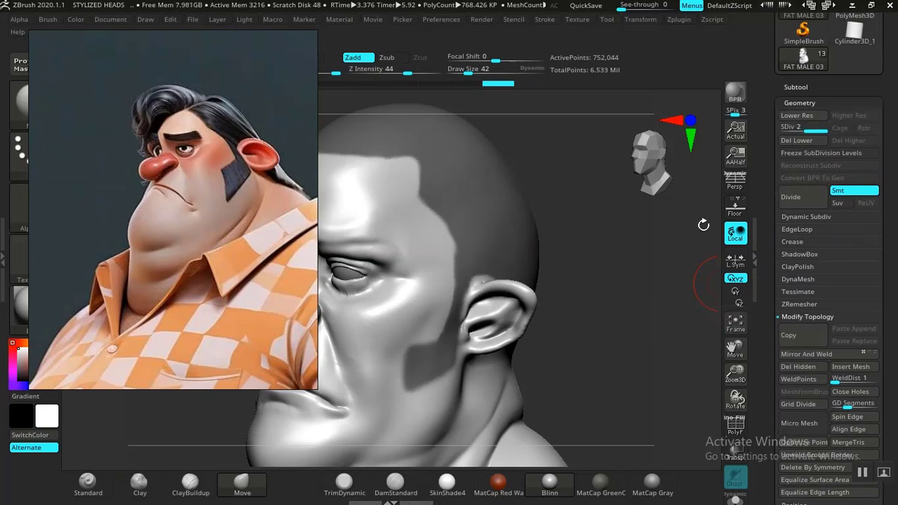
- Set the extract thickness to 0.01424 with smoothing 2 and preview the extraction of the masked hair area
drag(627, 279, 720, 222)
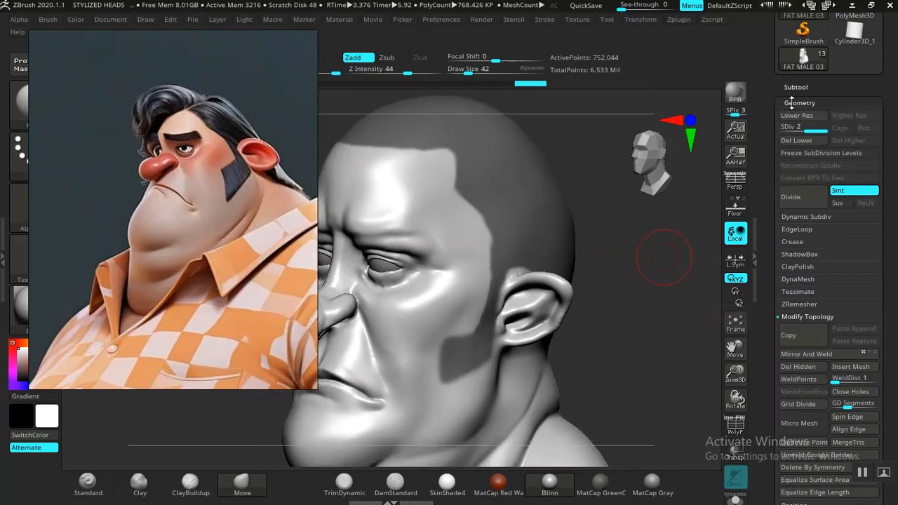
click(795, 87)
scroll(772, 243, down, 5)
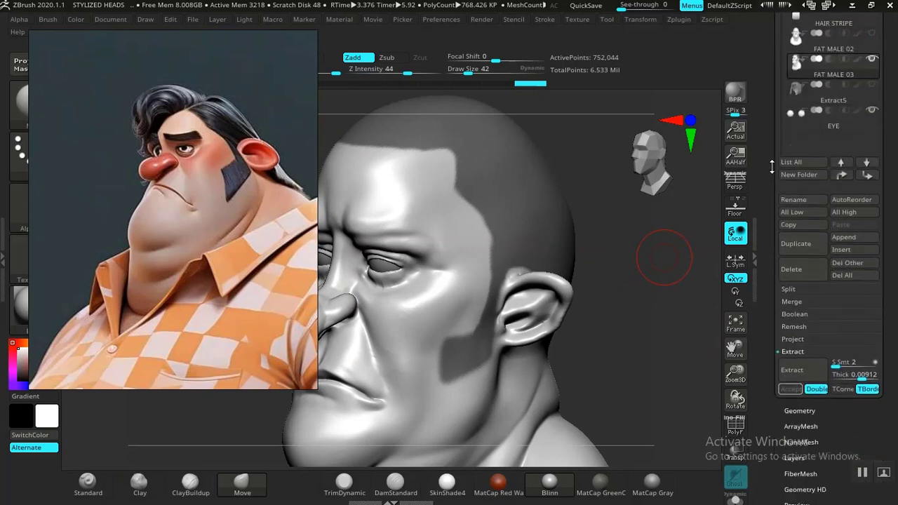
scroll(770, 288, down, 1)
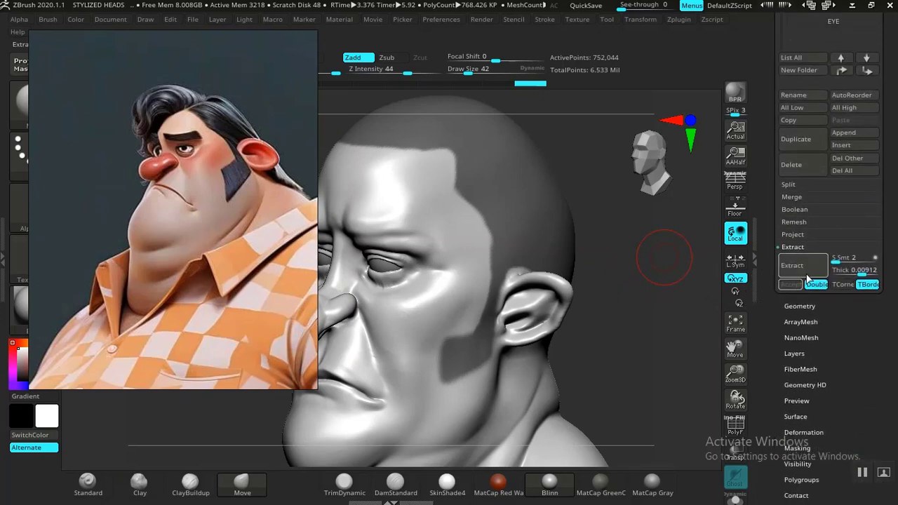
drag(862, 274, 861, 274)
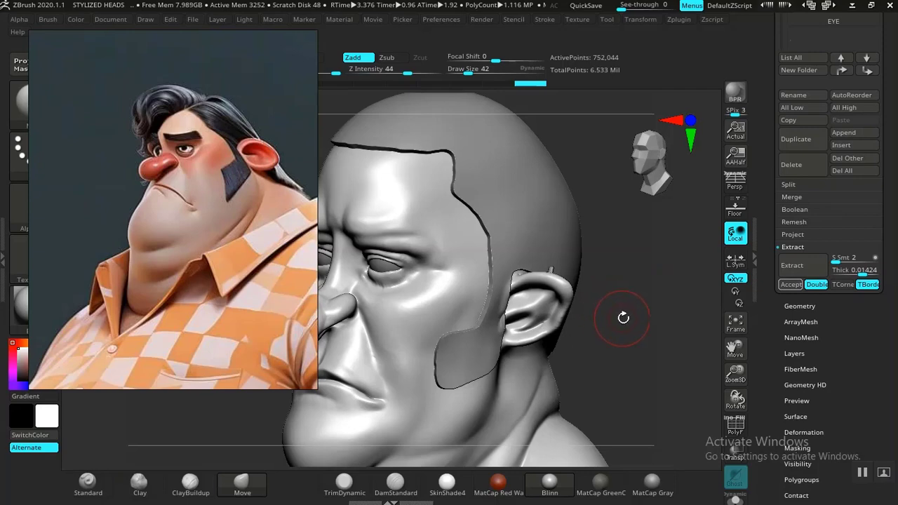
mouse_move(623, 318)
mouse_down()
mouse_move(637, 320)
mouse_move(646, 397)
mouse_move(631, 423)
mouse_move(576, 454)
mouse_move(525, 401)
mouse_move(451, 353)
mouse_up()
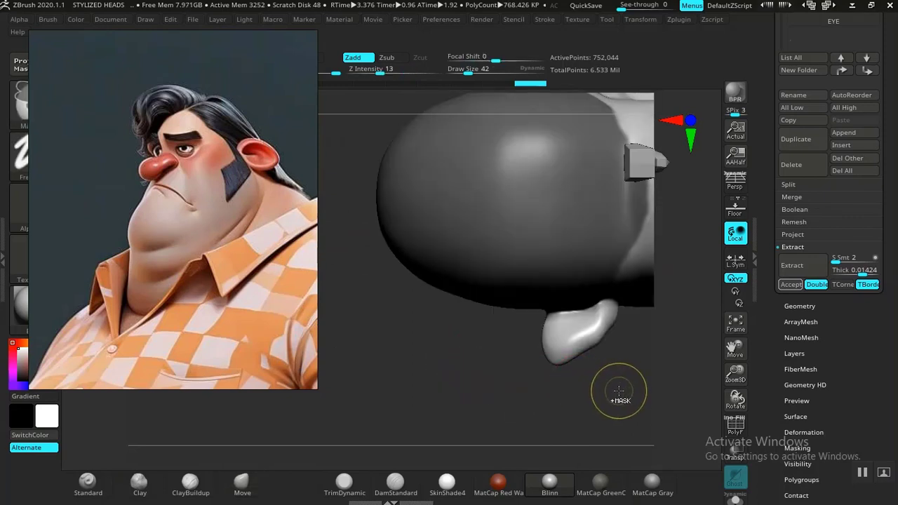
- Clean stray masking off the ears from above and from the front, keeping the hair mask
mouse_move(571, 391)
ctrl+mouse_down()
mouse_move(517, 372)
mouse_move(496, 316)
ctrl+mouse_up()
drag(545, 373, 665, 315)
mouse_move(669, 335)
ctrl+right_down()
mouse_move(673, 359)
mouse_move(599, 320)
mouse_move(624, 333)
ctrl+right_up()
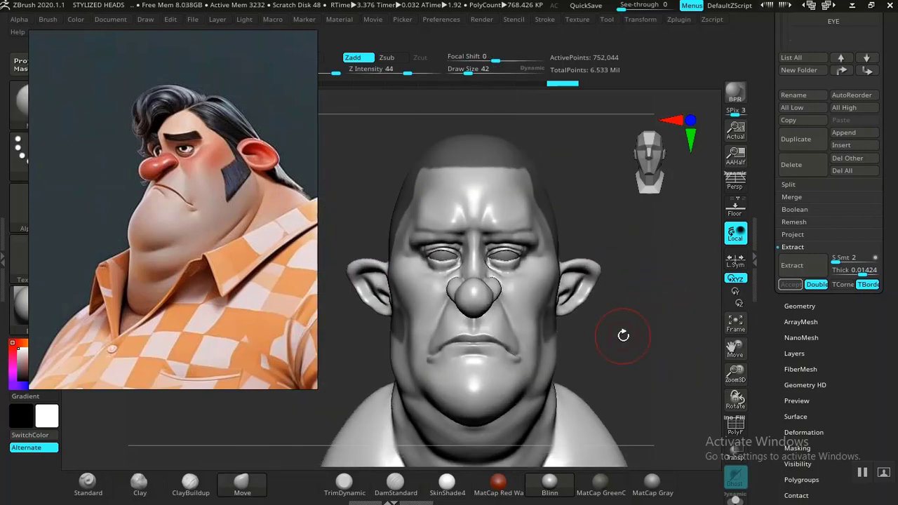
mouse_move(641, 367)
ctrl+mouse_down()
mouse_move(592, 301)
mouse_move(563, 235)
ctrl+mouse_up()
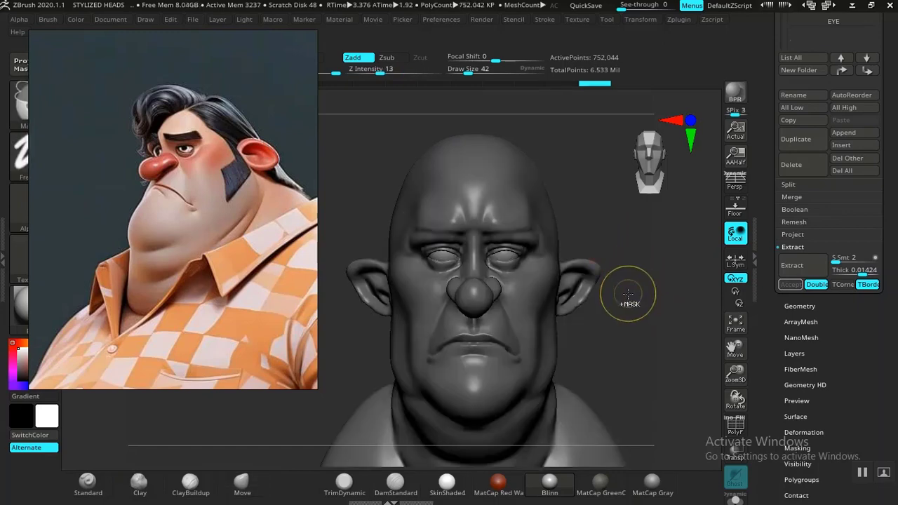
ctrl+click(624, 295)
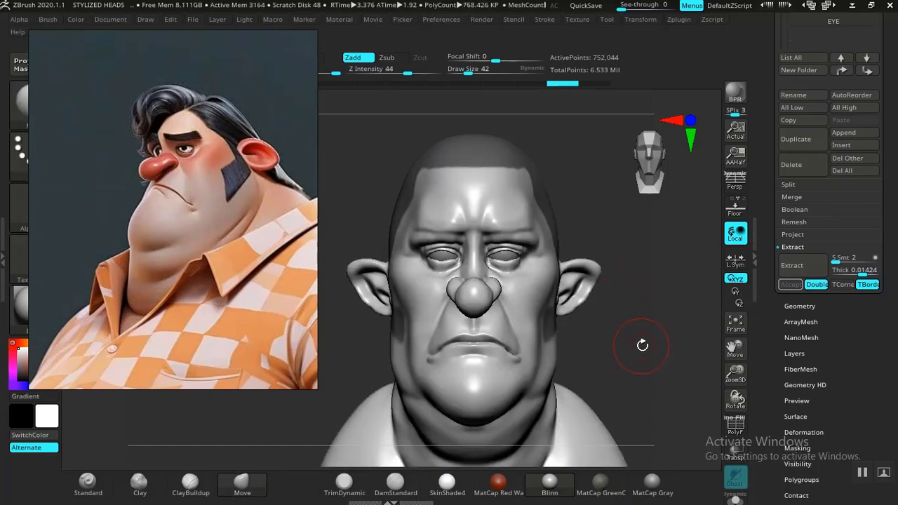
mouse_move(642, 348)
ctrl+mouse_down()
mouse_move(601, 321)
mouse_move(573, 281)
mouse_move(566, 234)
ctrl+mouse_up()
ctrl+click(635, 295)
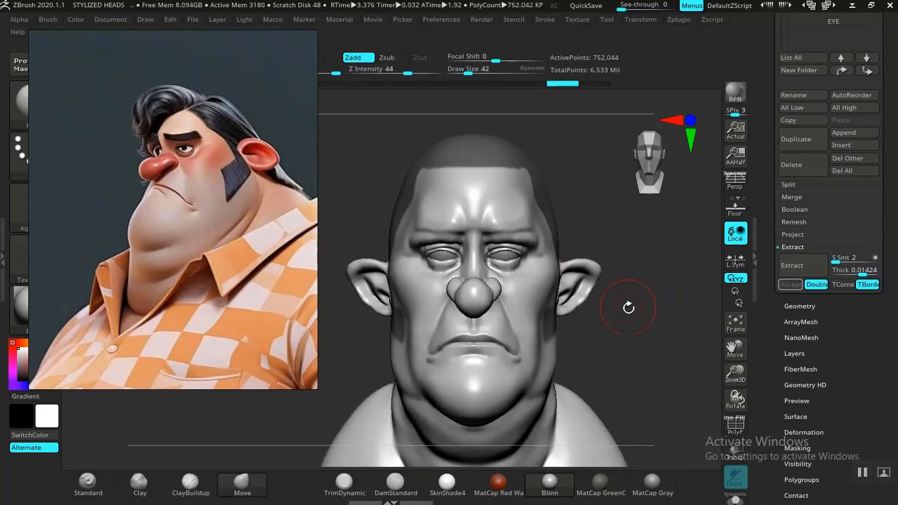
- Unmask the ear area close up and accept the hair extraction with thickness 0.01424 and smoothing 2
alt+drag(642, 335, 672, 402)
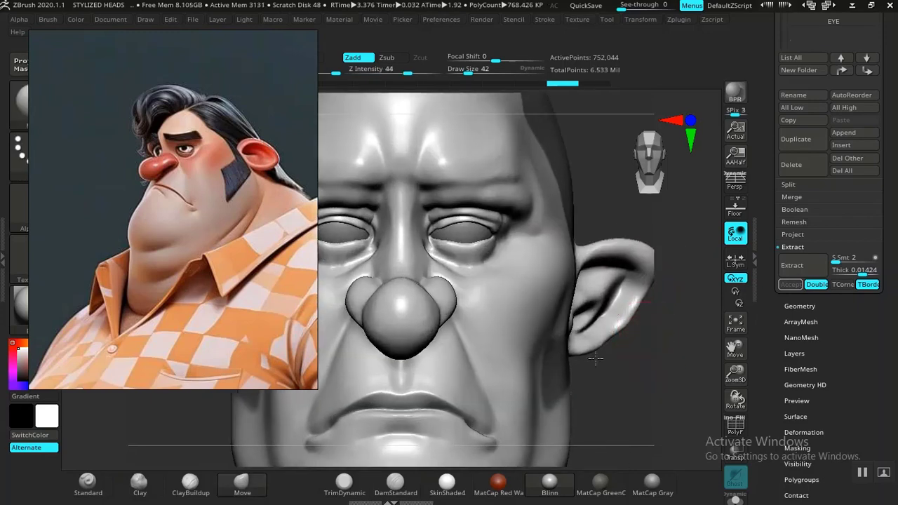
drag(595, 358, 578, 337)
ctrl+drag(615, 198, 503, 402)
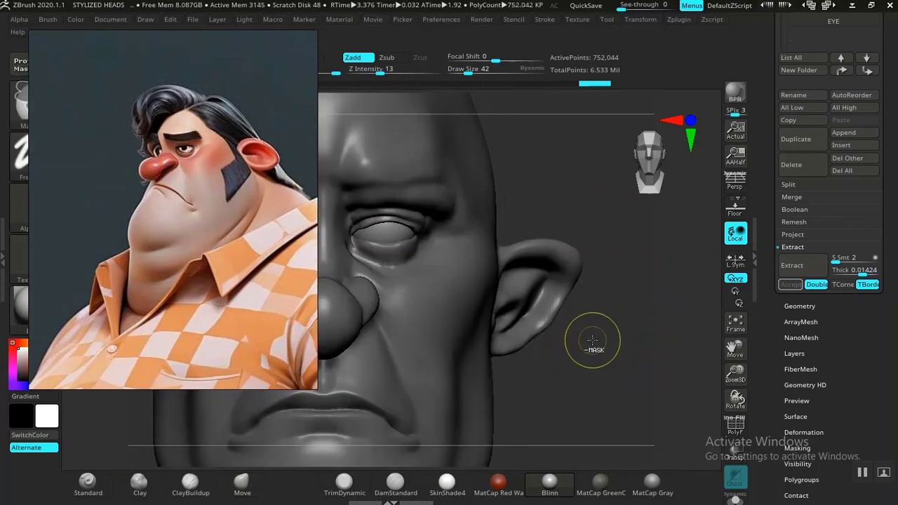
ctrl+click(602, 320)
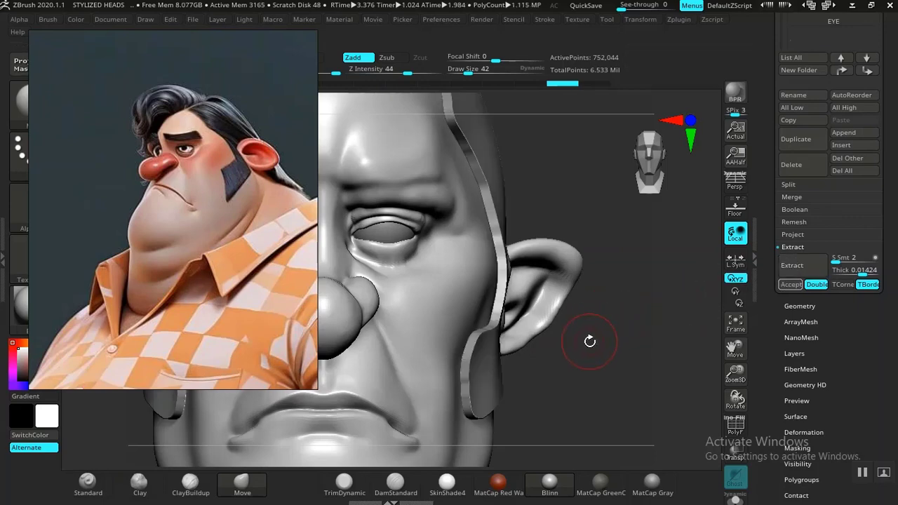
click(791, 285)
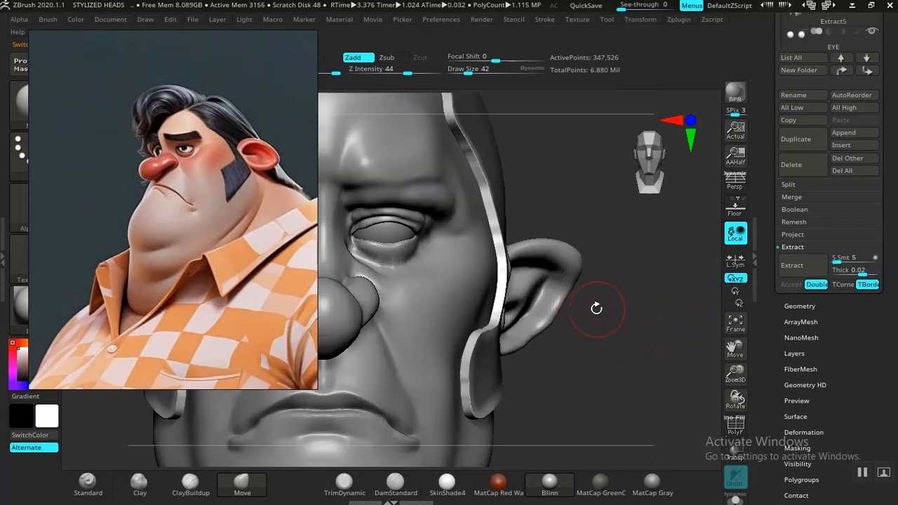
- Apply the Polish deformation to the newly extracted hair shell to soften its border
drag(605, 351, 776, 256)
click(797, 223)
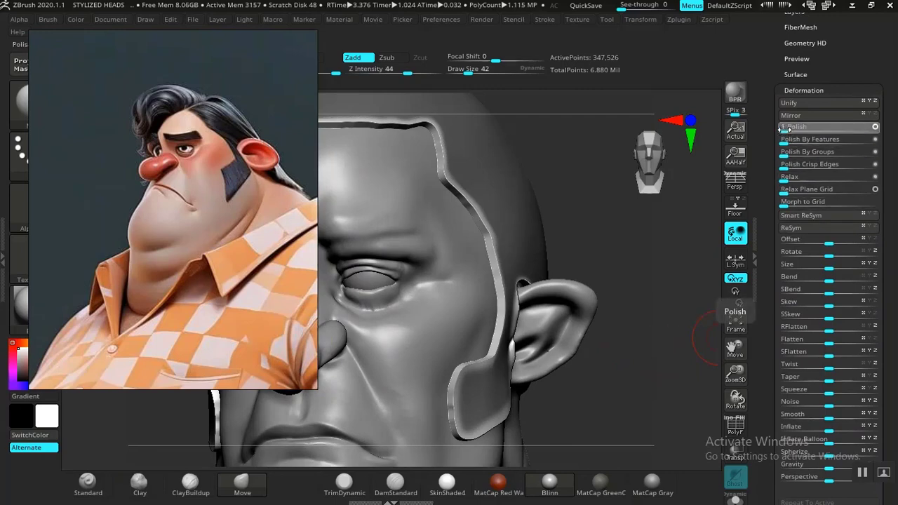
mouse_move(784, 131)
mouse_down()
mouse_move(791, 131)
mouse_move(782, 143)
mouse_up()
drag(703, 233, 698, 238)
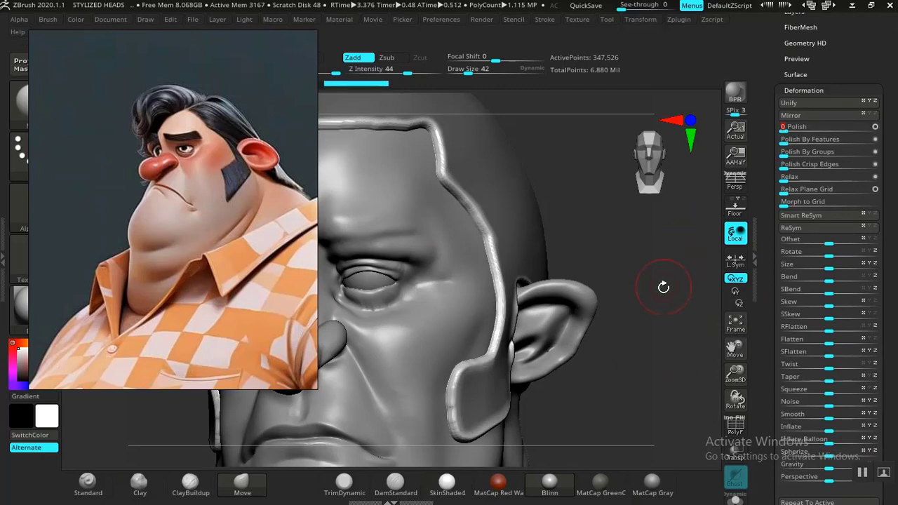
- Place the reference picture on the other side of the canvas and examine the polished hair shell from front and side
alt+drag(651, 281, 628, 265)
shift+drag(645, 320, 664, 342)
mouse_move(623, 271)
ctrl+mouse_down()
mouse_move(652, 331)
mouse_move(622, 320)
mouse_move(641, 382)
ctrl+mouse_up()
alt+drag(627, 344, 623, 304)
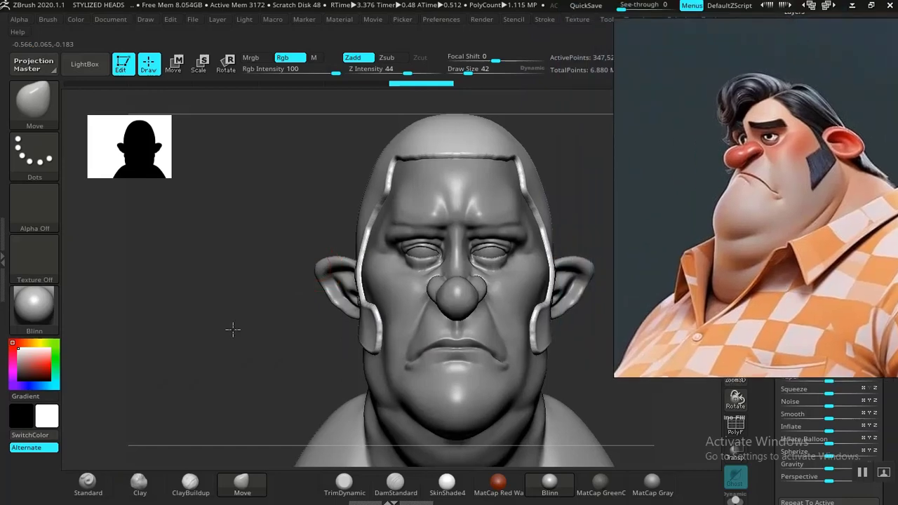
drag(233, 329, 103, 359)
drag(529, 353, 471, 331)
alt+drag(538, 267, 543, 312)
alt+drag(558, 254, 573, 298)
drag(555, 239, 579, 231)
mouse_move(529, 245)
mouse_down()
mouse_move(568, 232)
mouse_move(573, 243)
mouse_move(553, 230)
mouse_move(551, 250)
mouse_move(445, 239)
mouse_move(491, 251)
mouse_move(455, 308)
mouse_up()
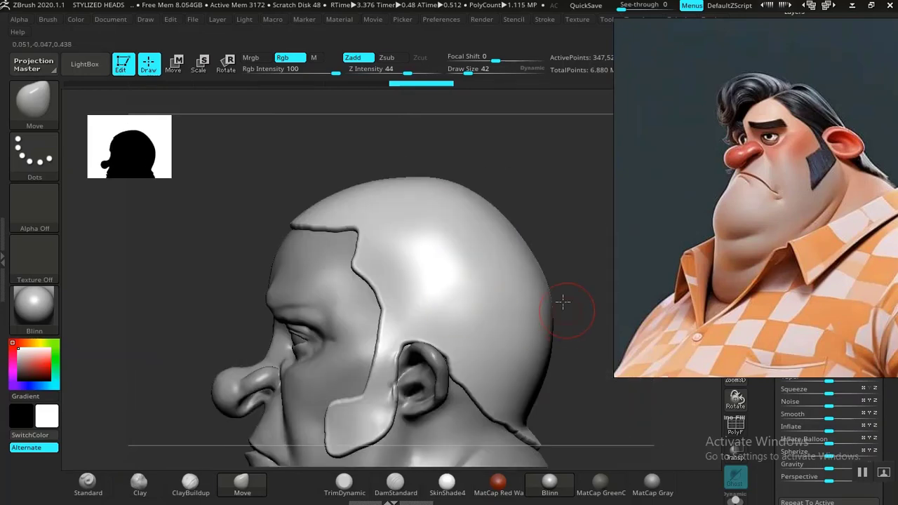
- Smooth the lower border of the hair shell along the nape and behind the ear
mouse_move(564, 303)
mouse_down()
mouse_move(551, 301)
mouse_move(513, 341)
mouse_up()
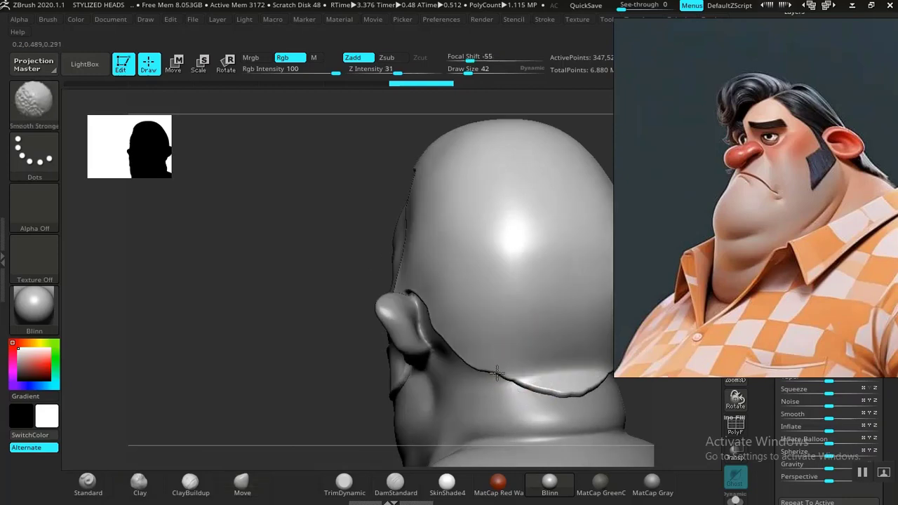
shift+drag(546, 395, 566, 386)
drag(292, 351, 336, 336)
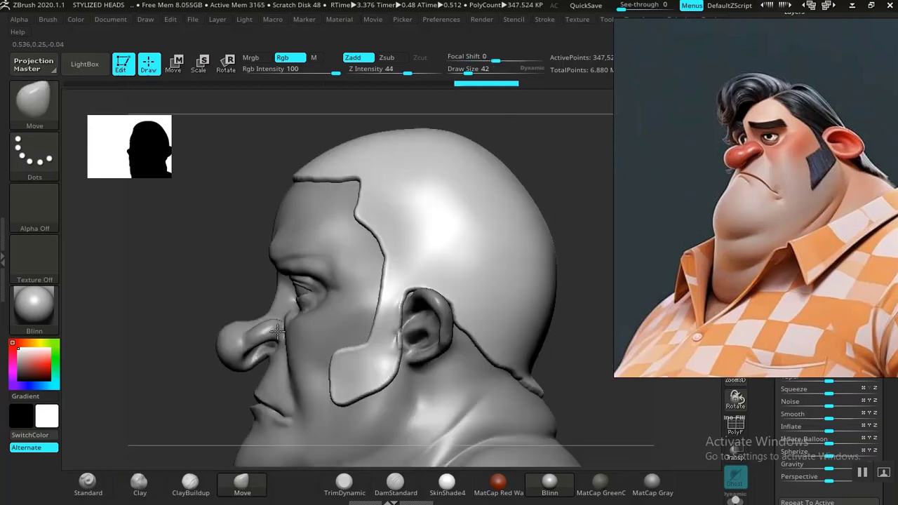
drag(592, 276, 430, 310)
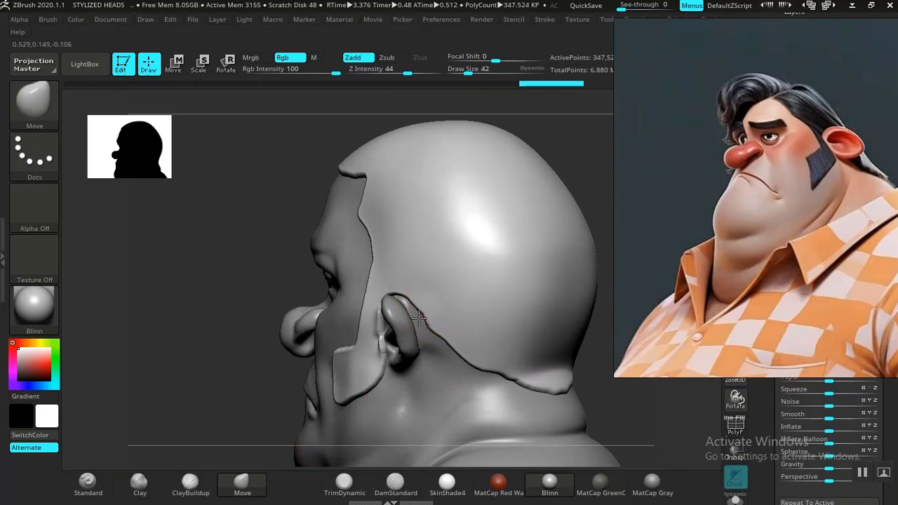
shift+drag(420, 305, 471, 353)
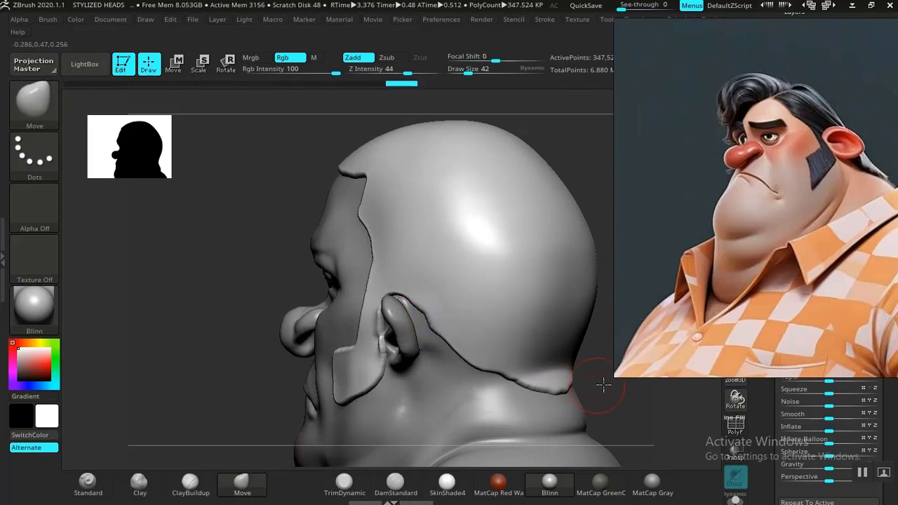
- Compare the hair shell's outline with the reference picture from the side, front and above
drag(604, 385, 619, 379)
mouse_move(557, 337)
mouse_down()
mouse_move(551, 331)
mouse_move(554, 340)
mouse_up()
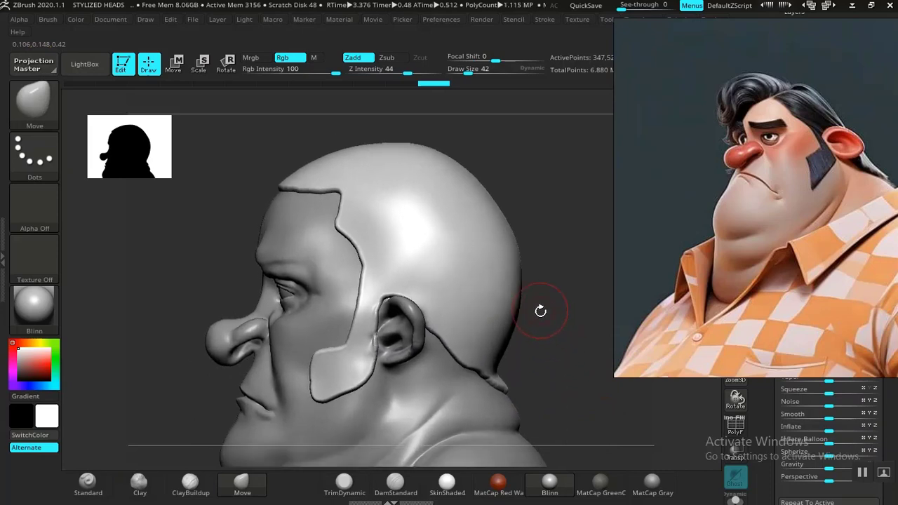
drag(563, 310, 548, 329)
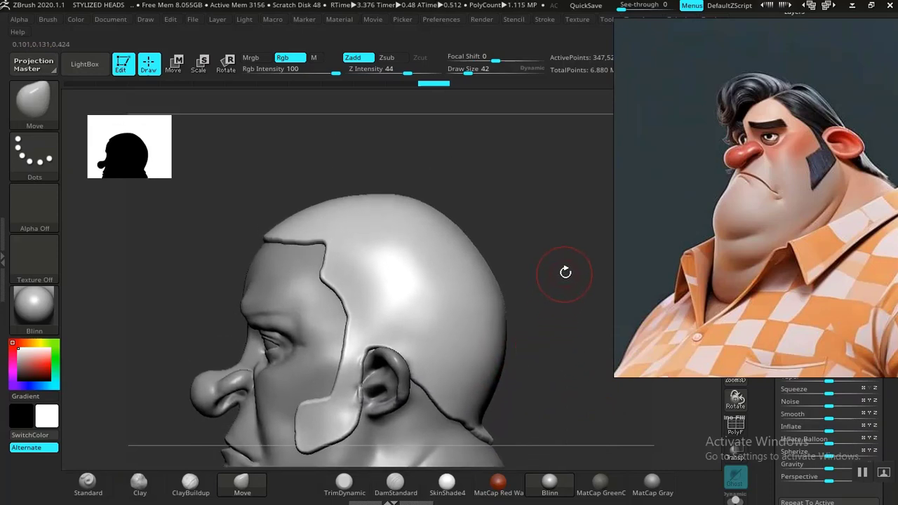
alt+drag(566, 274, 564, 317)
alt+drag(536, 271, 545, 294)
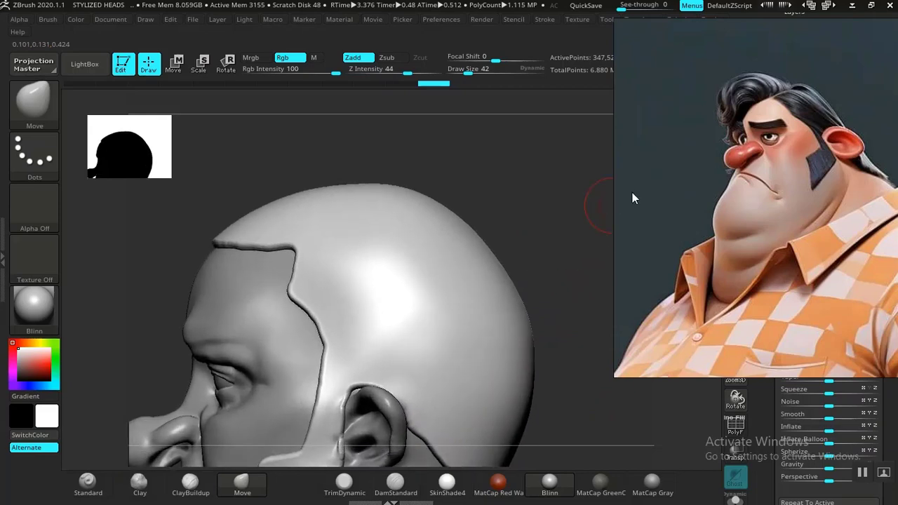
mouse_move(551, 226)
mouse_down()
mouse_move(578, 282)
mouse_move(533, 301)
mouse_up()
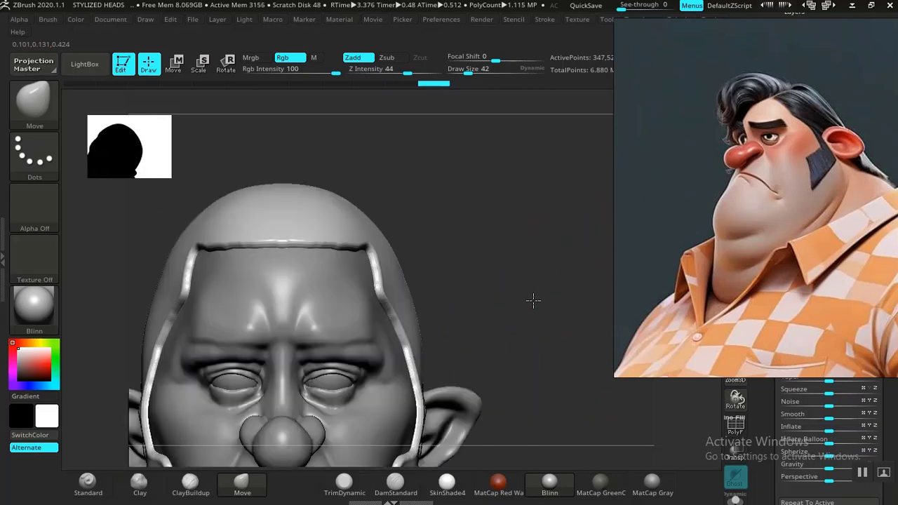
mouse_move(517, 258)
mouse_down()
mouse_move(501, 351)
mouse_move(503, 317)
mouse_move(594, 213)
mouse_move(565, 220)
mouse_move(564, 245)
mouse_move(398, 379)
mouse_up()
- Carve a groove from the crown down to the front hairline with the DamStandard brush at draw size 78 and Z intensity 31
click(395, 483)
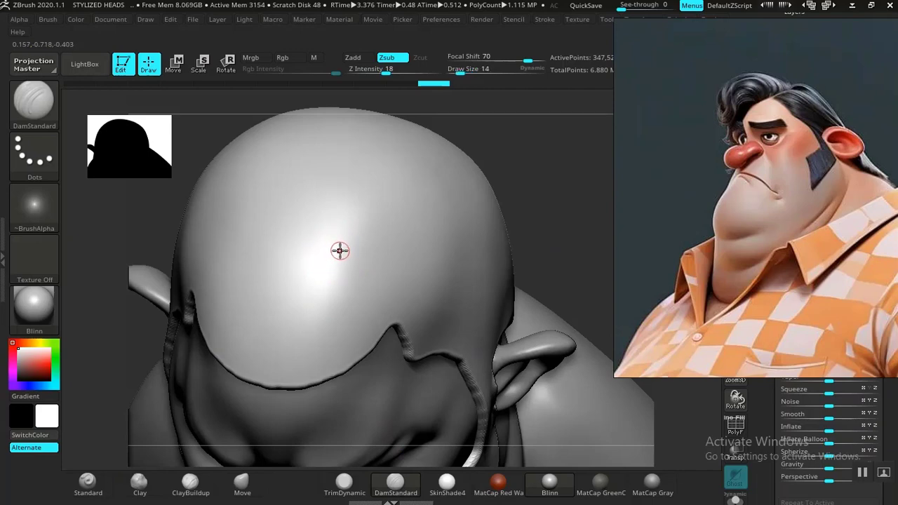
key(bracketright)
key(bracketright)
key(bracketright)
key(bracketright)
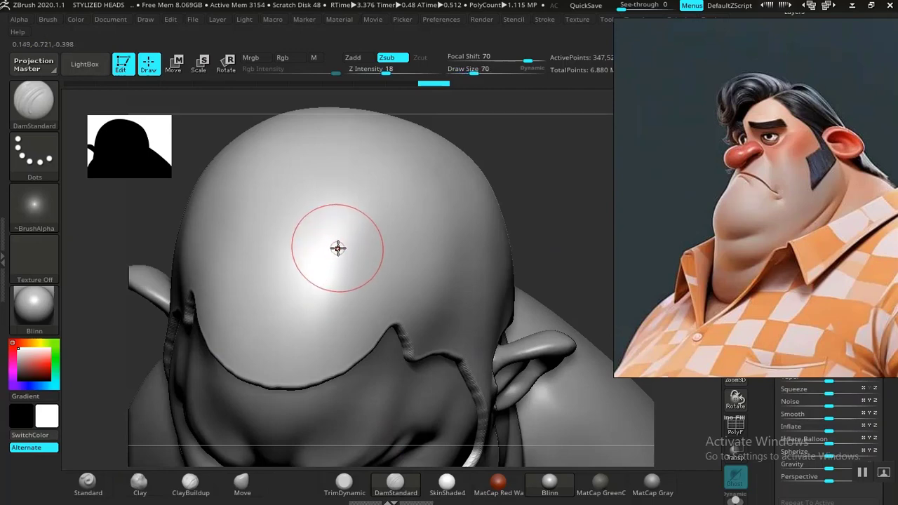
drag(388, 73, 398, 72)
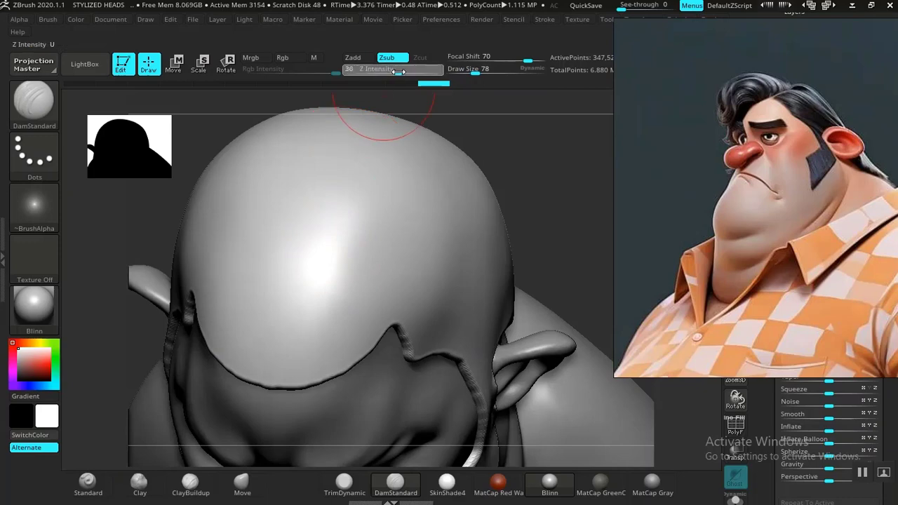
drag(568, 222, 548, 226)
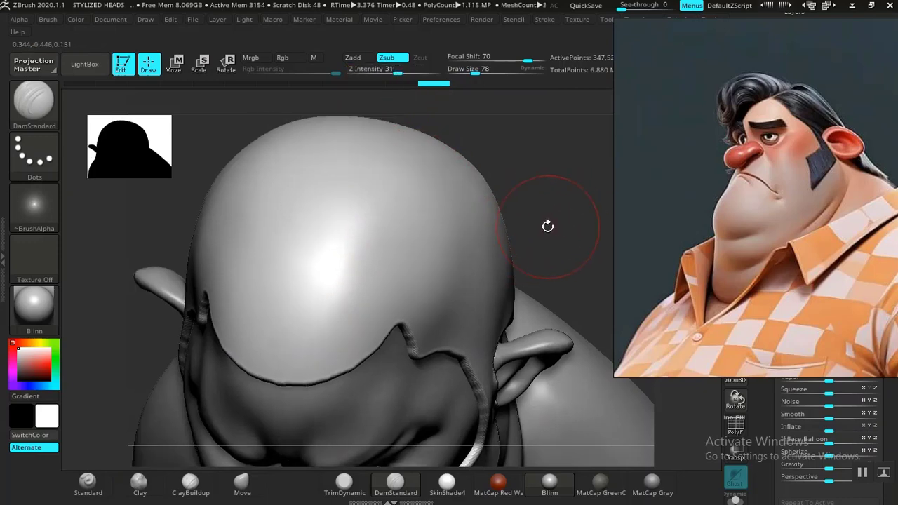
click(342, 227)
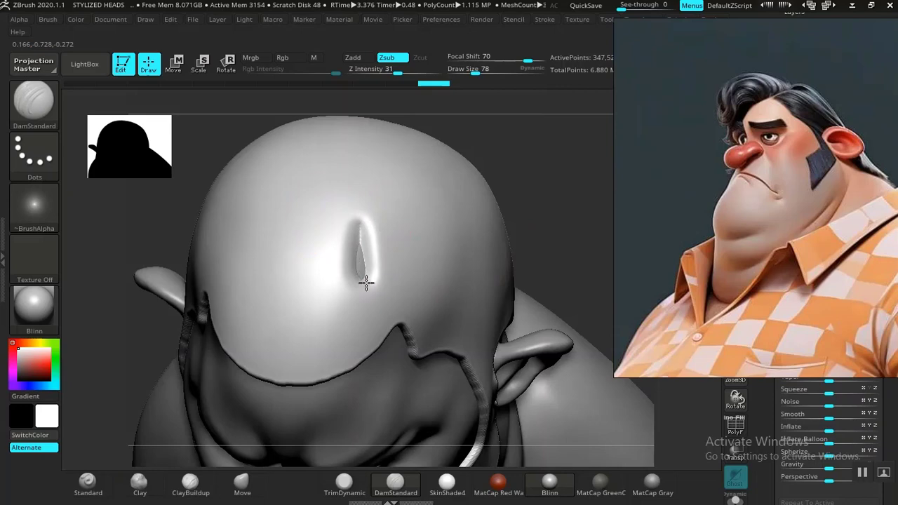
drag(368, 308, 364, 341)
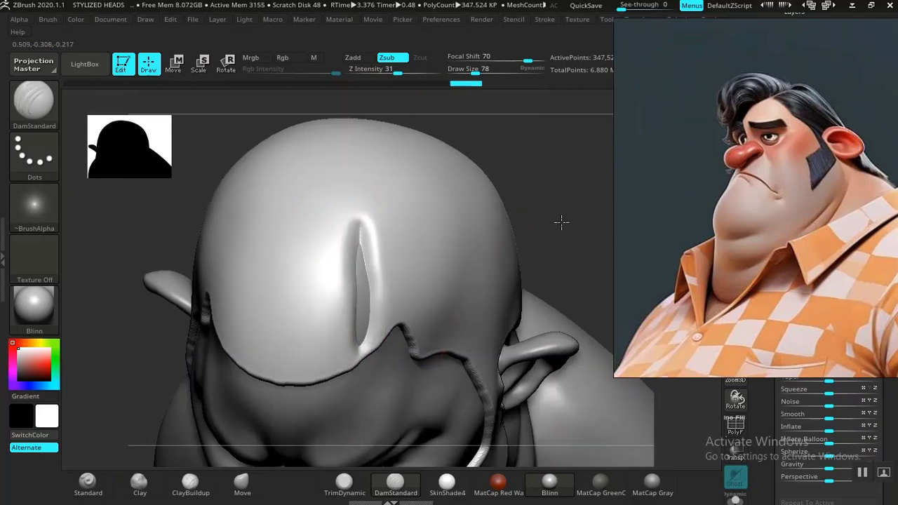
- Carve the parting groove deeper with DamStandard, hook its crown end backward and cut its front end through the hairline
drag(561, 220, 558, 206)
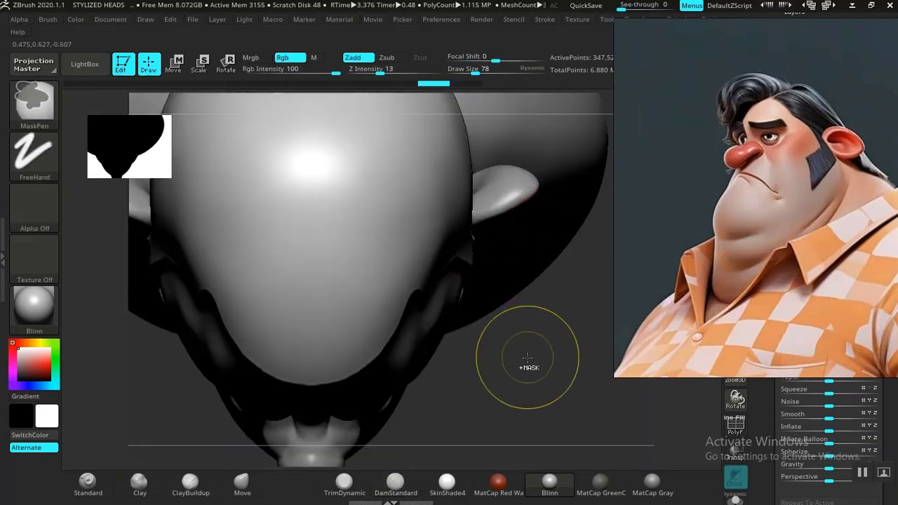
mouse_move(517, 388)
mouse_down()
mouse_move(526, 277)
mouse_move(517, 251)
mouse_move(501, 240)
mouse_move(537, 251)
mouse_move(484, 262)
mouse_move(560, 209)
mouse_move(515, 254)
mouse_up()
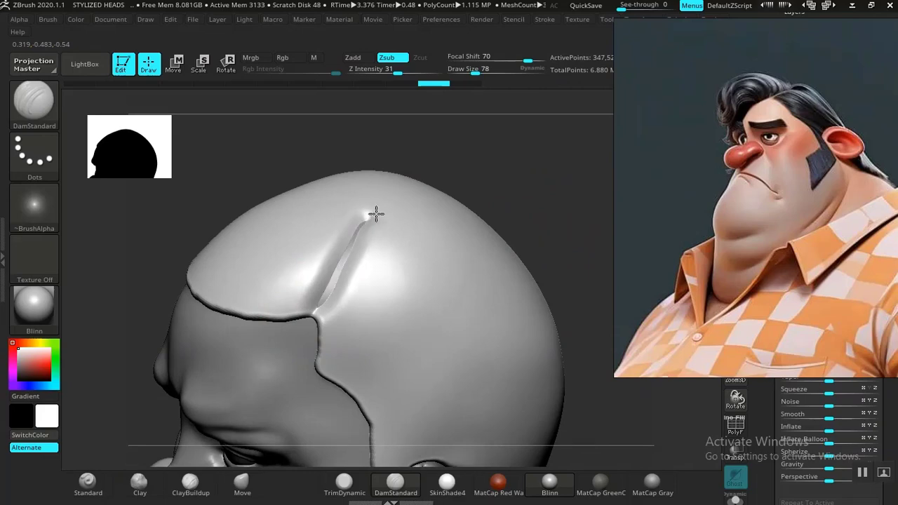
drag(531, 204, 377, 226)
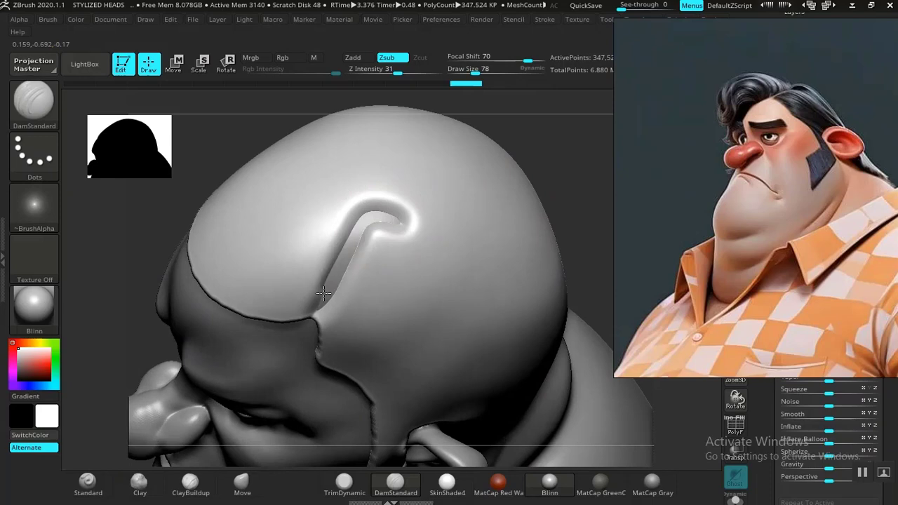
drag(303, 327, 300, 333)
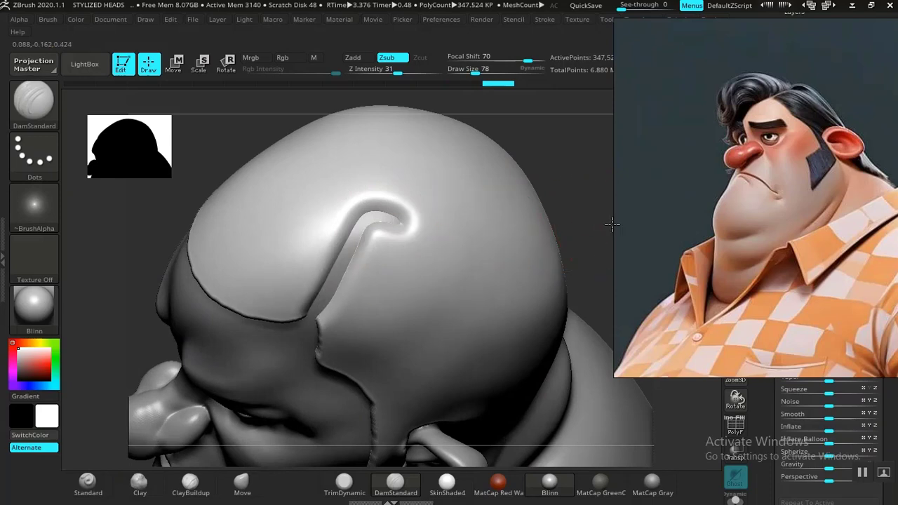
mouse_move(612, 224)
mouse_down()
mouse_move(594, 215)
mouse_move(610, 171)
mouse_move(566, 224)
mouse_move(577, 164)
mouse_move(550, 187)
mouse_move(570, 250)
mouse_move(571, 295)
mouse_move(509, 240)
mouse_up()
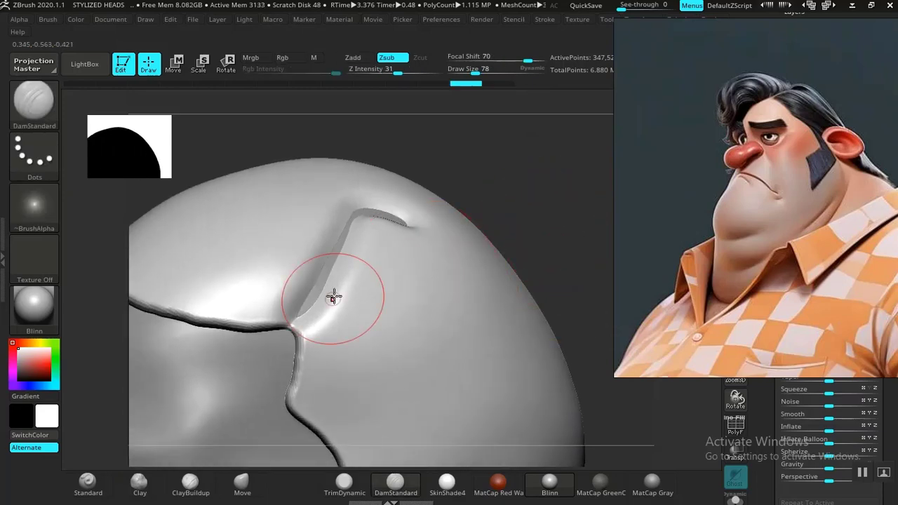
drag(334, 297, 352, 219)
- Smooth the sideburn's borders in front of the ear and along its cheek-side edge
mouse_move(457, 248)
mouse_down()
mouse_move(541, 231)
mouse_move(566, 281)
mouse_move(582, 281)
mouse_up()
mouse_move(715, 235)
mouse_down()
mouse_move(634, 237)
mouse_move(756, 210)
mouse_move(727, 213)
mouse_up()
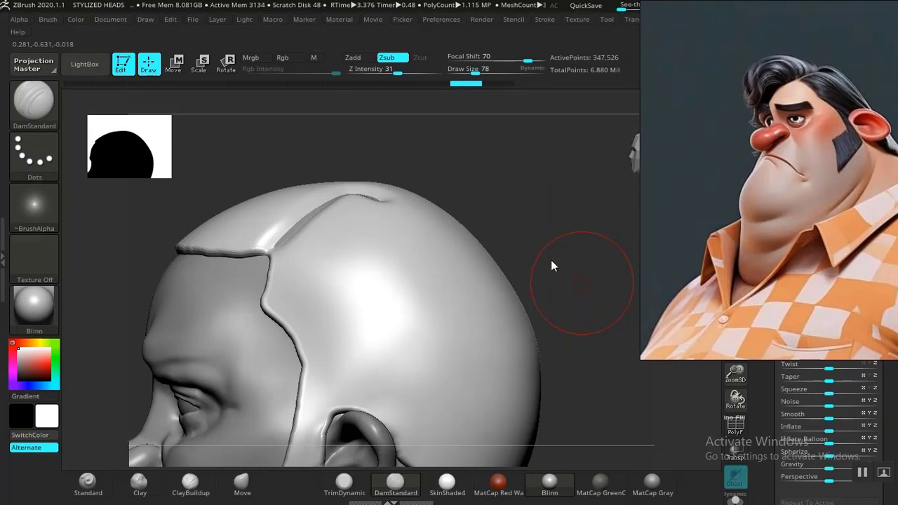
mouse_move(558, 256)
mouse_down()
mouse_move(552, 262)
mouse_move(554, 207)
mouse_move(519, 218)
mouse_move(574, 194)
mouse_move(578, 176)
mouse_up()
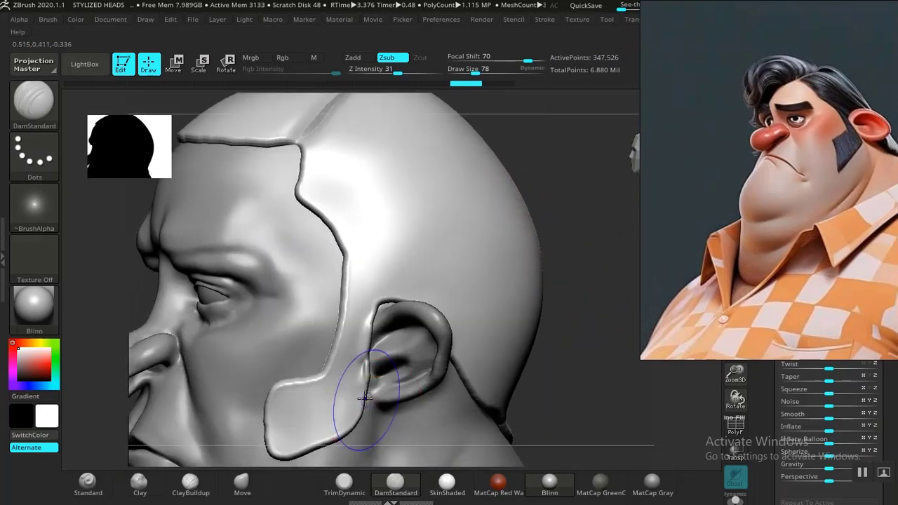
mouse_move(365, 403)
shift+mouse_down()
mouse_move(367, 358)
mouse_move(369, 387)
shift+mouse_up()
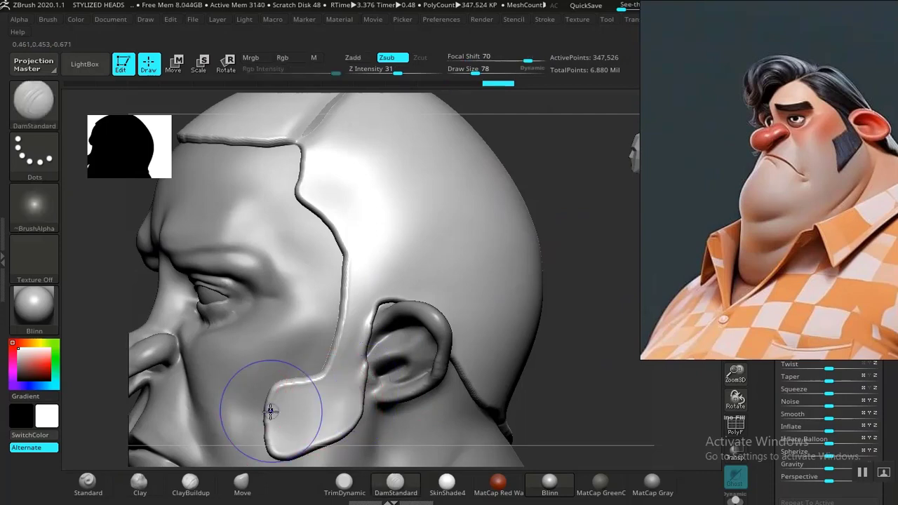
shift+drag(273, 411, 307, 387)
mouse_move(612, 361)
mouse_down()
mouse_move(601, 345)
mouse_move(612, 352)
mouse_up()
- Polish the hair shell by groups to soften its border, moving the reference picture aside for access
drag(769, 251, 561, 259)
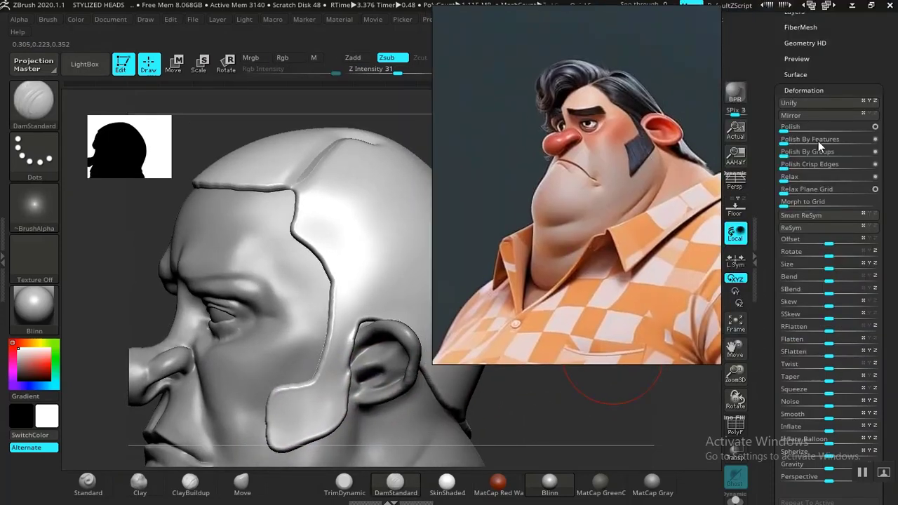
drag(785, 156, 784, 156)
click(785, 155)
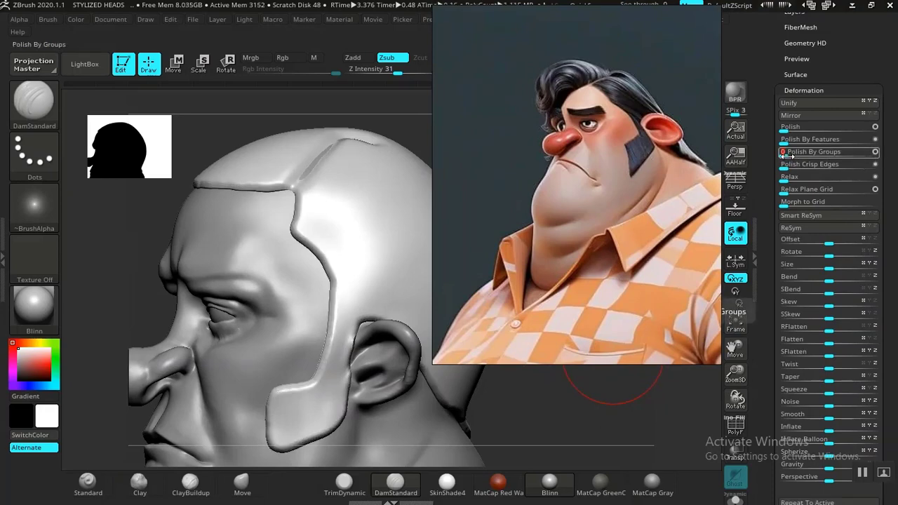
drag(540, 275, 766, 272)
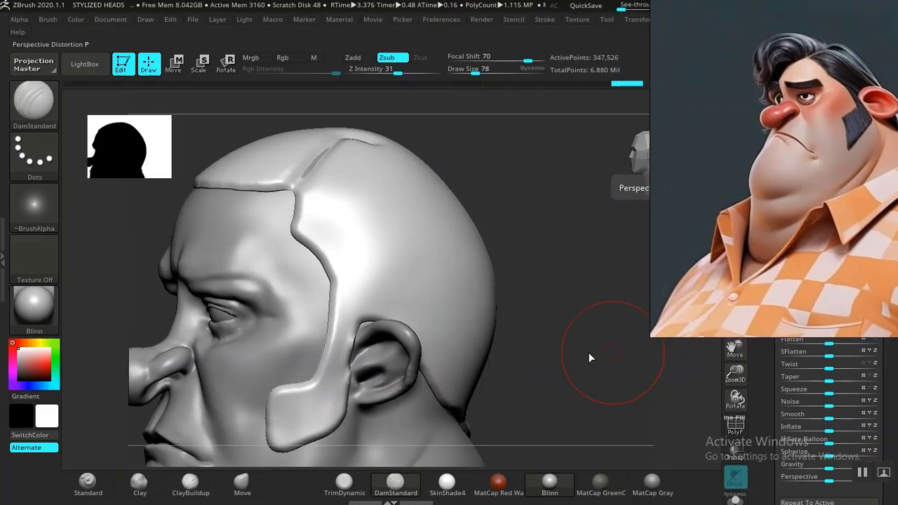
- Compare the hair shell and sideburn with the reference picture from the side and front
mouse_move(573, 366)
mouse_down()
mouse_move(590, 373)
mouse_move(563, 361)
mouse_move(563, 377)
mouse_move(564, 327)
mouse_move(564, 362)
mouse_move(569, 332)
mouse_move(551, 325)
mouse_up()
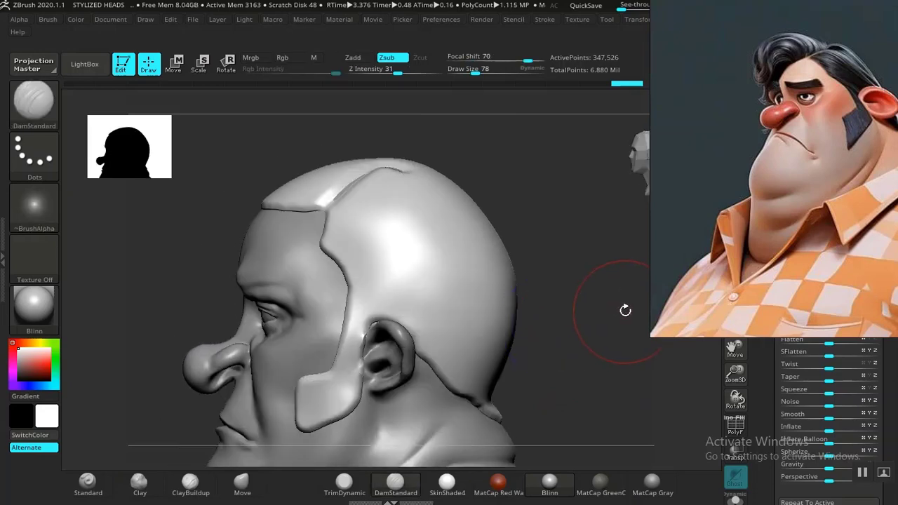
drag(751, 218, 693, 241)
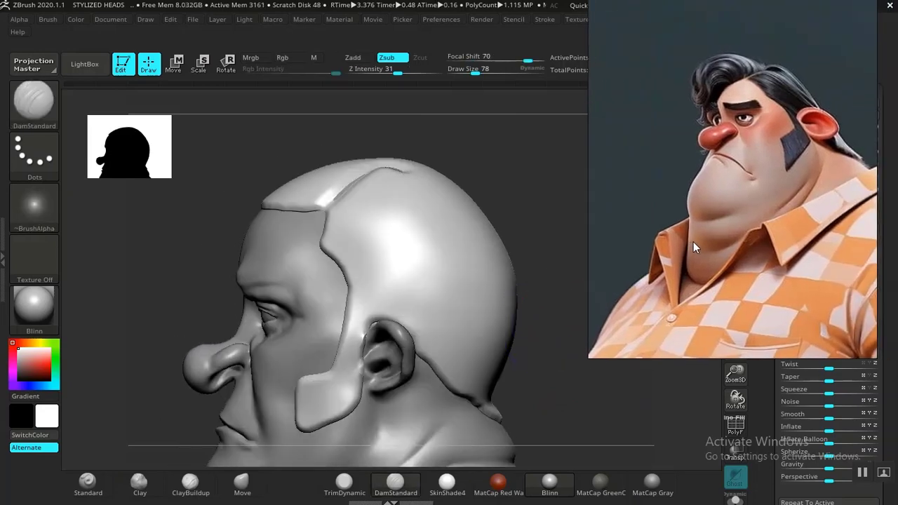
middle_drag(730, 216, 780, 226)
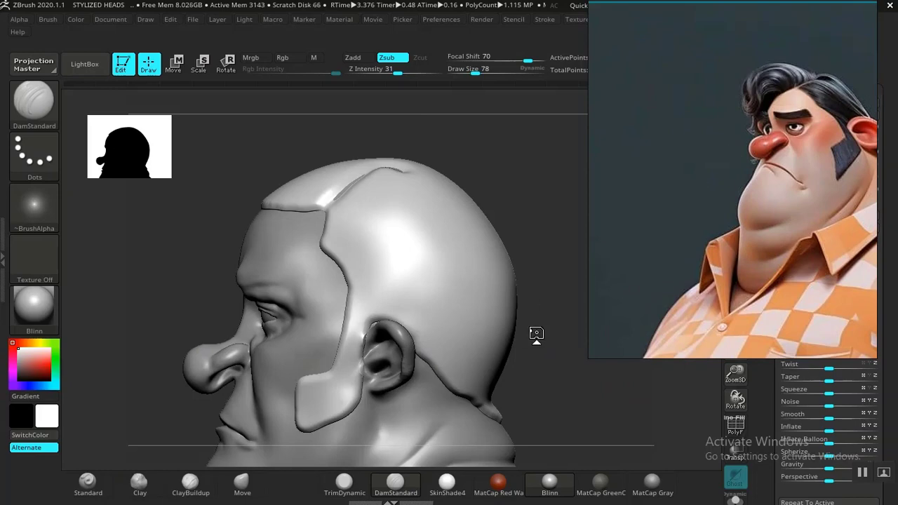
drag(549, 347, 567, 342)
mouse_move(503, 355)
mouse_down()
mouse_move(554, 339)
mouse_move(524, 337)
mouse_up()
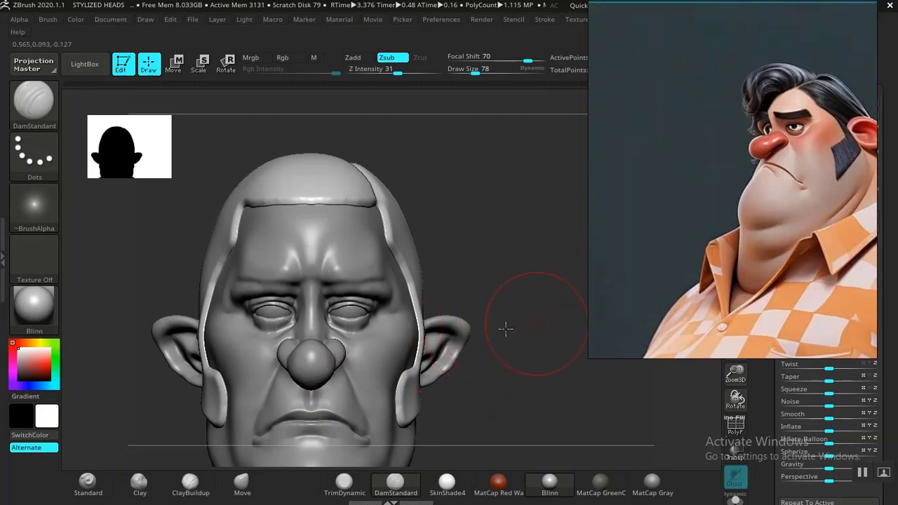
drag(506, 328, 273, 340)
drag(193, 346, 280, 282)
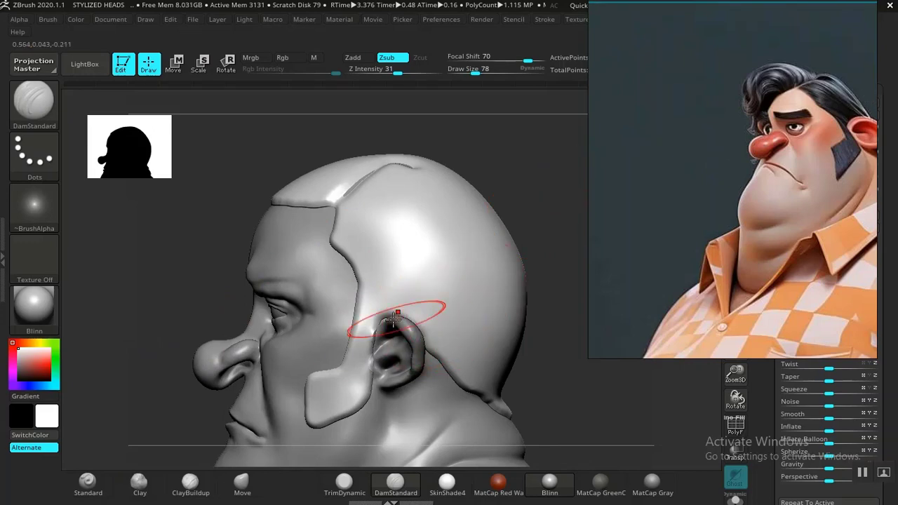
- Build up backward-flowing hair strands from the temple to above the ear with ClayBuildup at draw size 78 and Z intensity 18
click(189, 482)
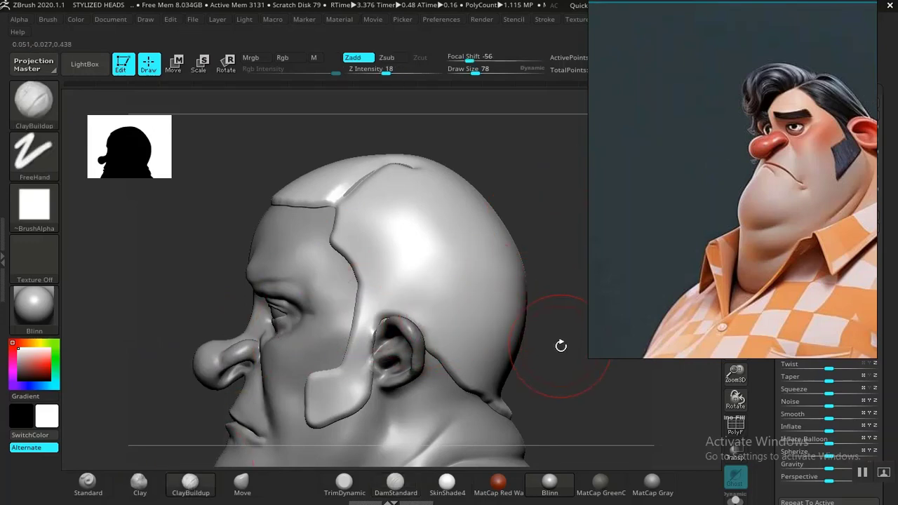
drag(561, 344, 580, 330)
right_drag(769, 196, 763, 193)
middle_drag(762, 194, 717, 218)
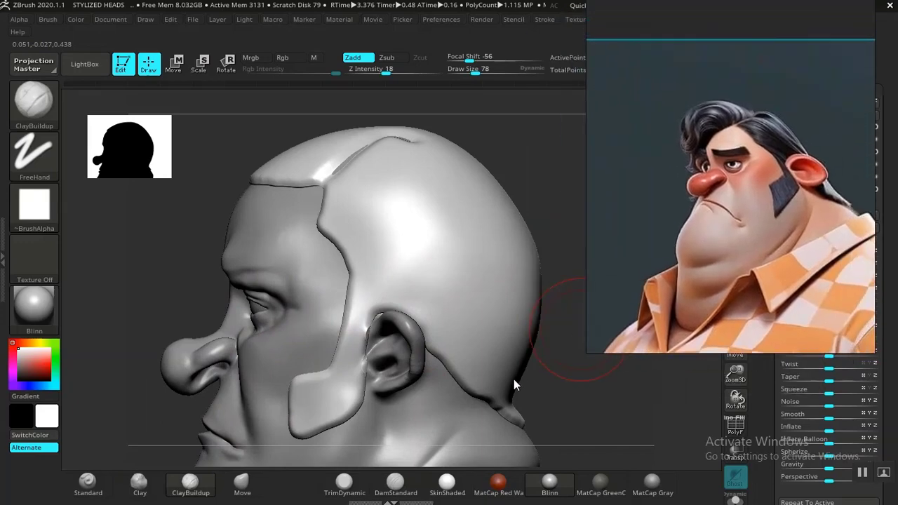
mouse_move(514, 385)
mouse_down()
mouse_move(549, 373)
mouse_move(518, 366)
mouse_move(463, 322)
mouse_move(379, 281)
mouse_up()
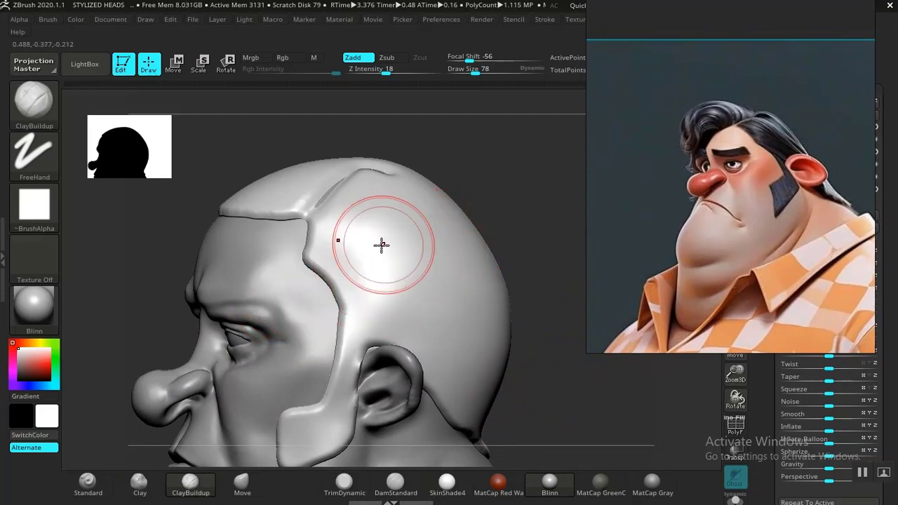
mouse_move(381, 244)
mouse_down()
mouse_move(333, 234)
mouse_move(358, 230)
mouse_up()
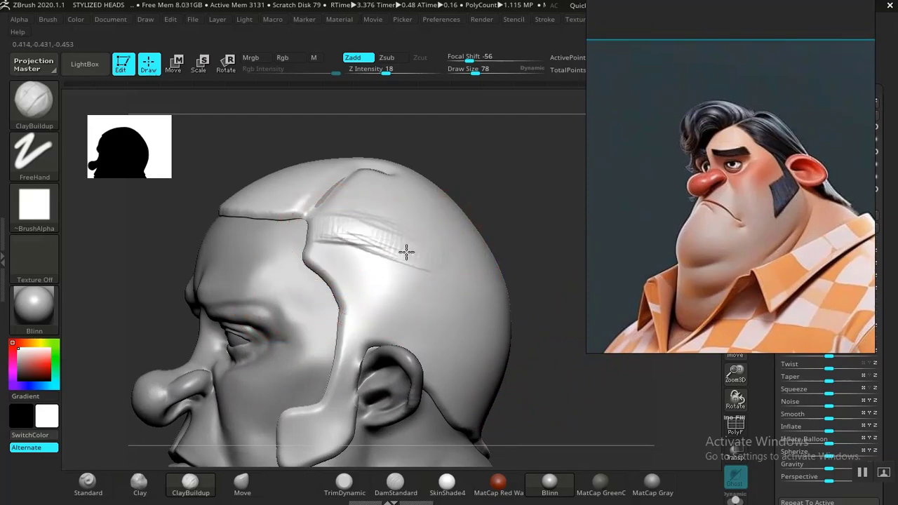
mouse_move(406, 252)
mouse_down()
mouse_move(437, 269)
mouse_move(371, 267)
mouse_move(414, 295)
mouse_move(382, 290)
mouse_move(447, 310)
mouse_move(431, 317)
mouse_move(477, 347)
mouse_up()
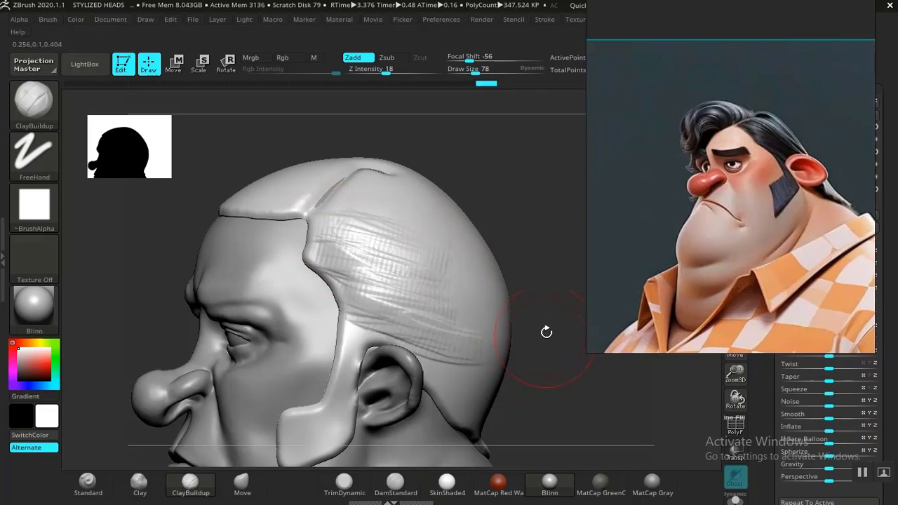
- Add ClayBuildup strands sweeping backward from beside the parting groove up to its crown end
mouse_move(546, 331)
mouse_down()
mouse_move(569, 367)
mouse_move(521, 301)
mouse_move(520, 313)
mouse_move(477, 323)
mouse_up()
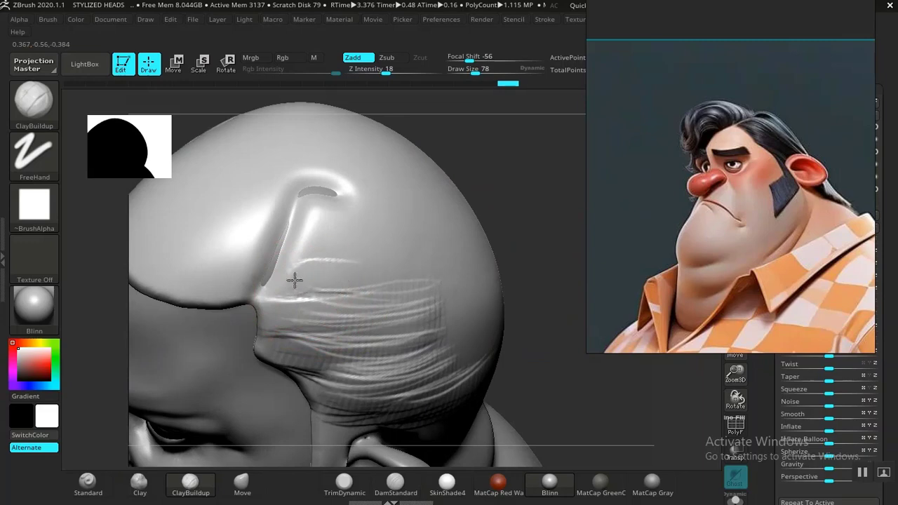
mouse_move(295, 280)
mouse_down()
mouse_move(386, 284)
mouse_move(311, 276)
mouse_move(470, 273)
mouse_up()
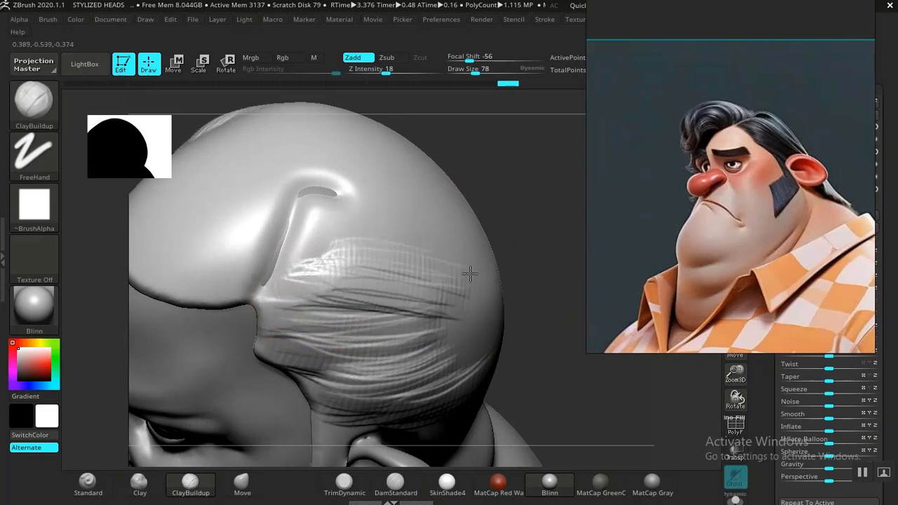
mouse_move(339, 240)
mouse_down()
mouse_move(371, 241)
mouse_move(381, 224)
mouse_move(346, 214)
mouse_move(453, 201)
mouse_up()
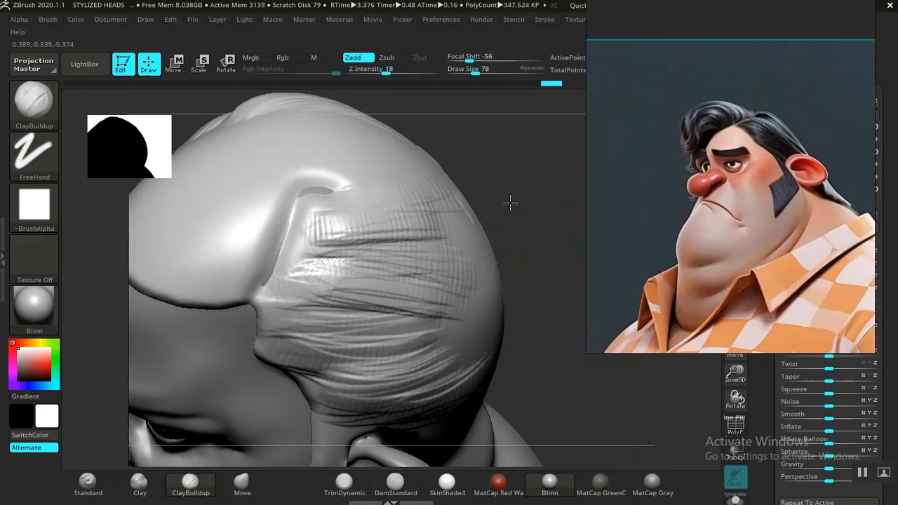
- Extend the ClayBuildup strands across the upper side of the head toward the back
mouse_move(510, 203)
mouse_down()
mouse_move(428, 228)
mouse_move(529, 299)
mouse_up()
drag(407, 269, 535, 327)
drag(415, 307, 528, 358)
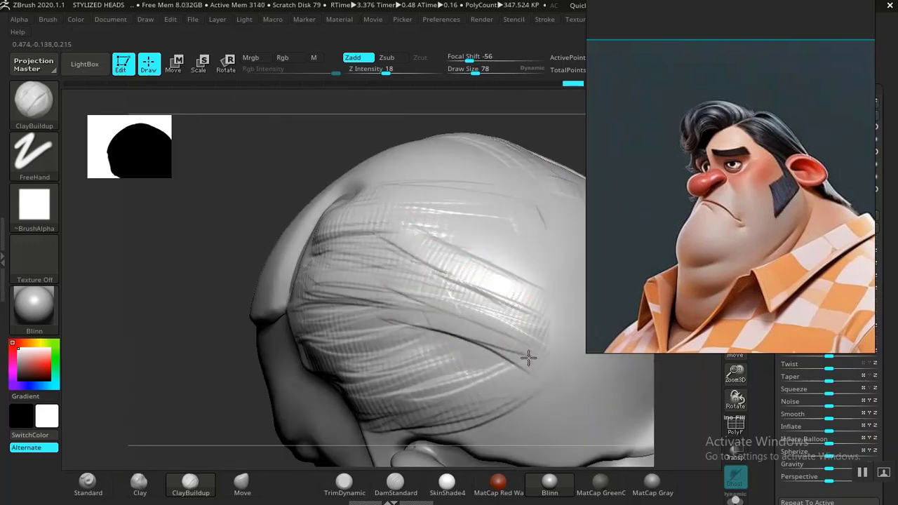
drag(401, 329, 544, 372)
drag(395, 353, 576, 375)
- Build up strands from behind the ear along the lower hair border and down to the nape
drag(184, 326, 449, 294)
drag(304, 252, 376, 340)
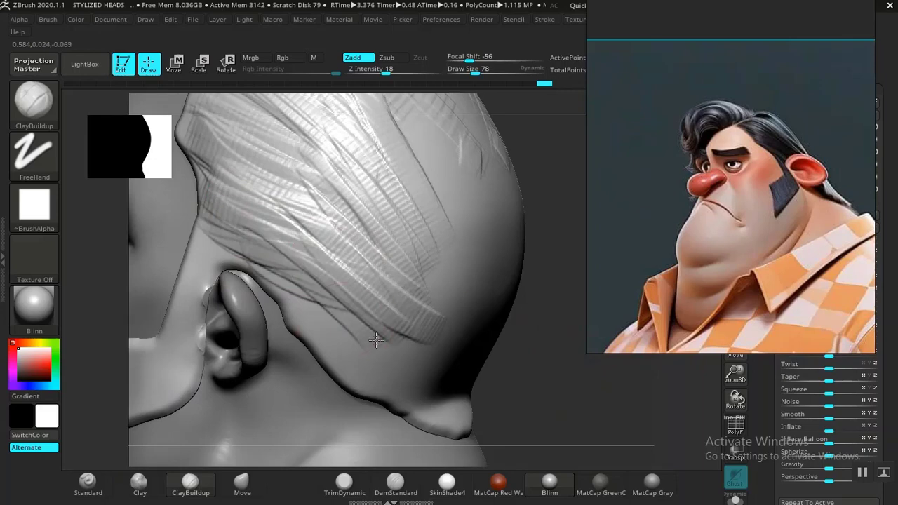
drag(316, 309, 421, 378)
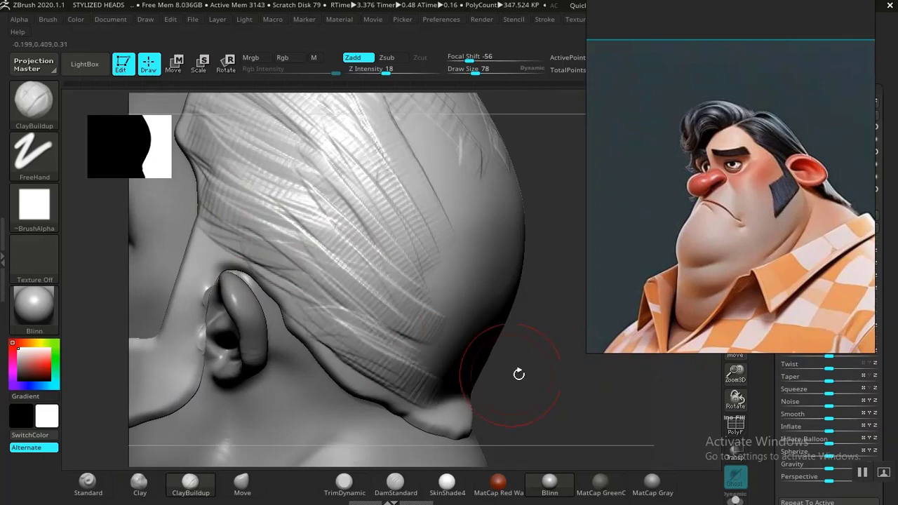
drag(519, 374, 425, 287)
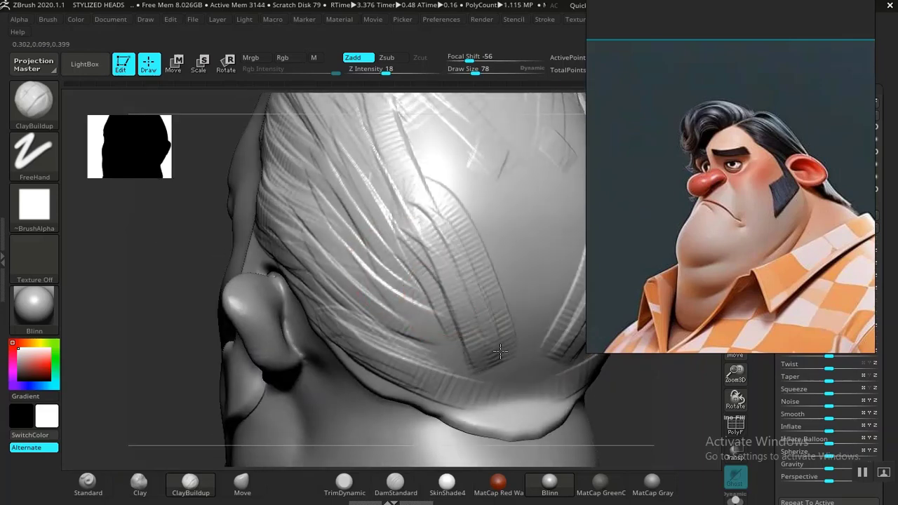
mouse_move(485, 242)
mouse_down()
mouse_move(471, 311)
mouse_move(475, 376)
mouse_move(530, 426)
mouse_up()
mouse_move(621, 393)
mouse_down()
mouse_move(597, 405)
mouse_move(551, 400)
mouse_up()
- Fill the back of the head with long strands converging from the crown to the centre of the nape
mouse_move(549, 367)
mouse_down()
mouse_move(547, 386)
mouse_move(442, 330)
mouse_move(363, 311)
mouse_up()
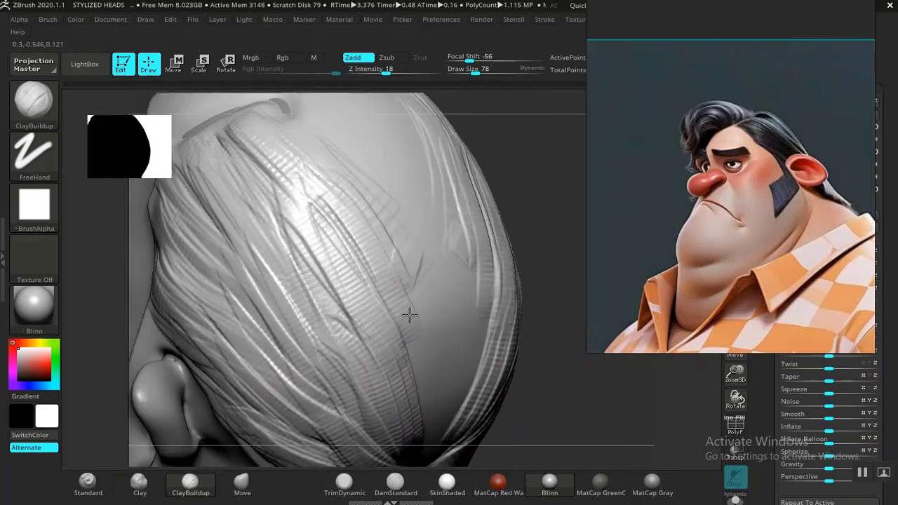
drag(315, 180, 400, 320)
drag(329, 195, 419, 402)
mouse_move(542, 406)
mouse_down()
mouse_move(536, 343)
mouse_move(516, 350)
mouse_move(455, 337)
mouse_up()
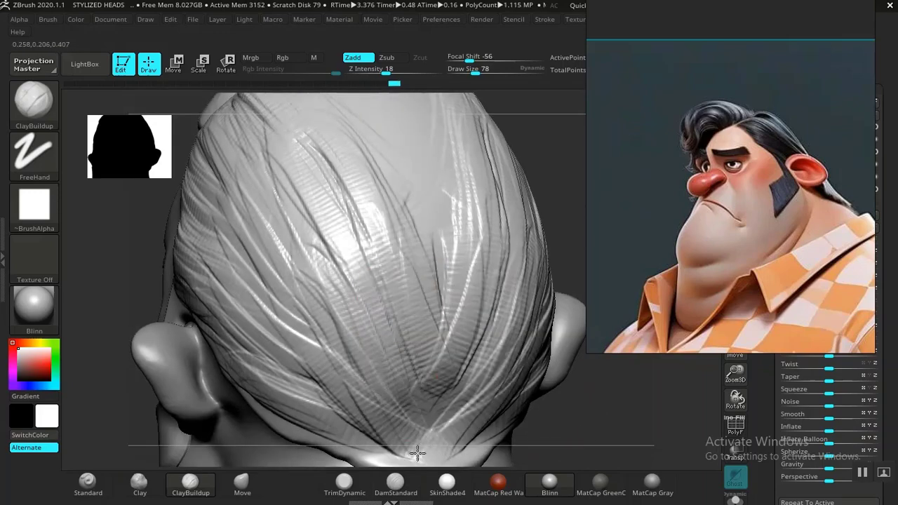
- Add ClayBuildup strands over the bare crown behind the parting, blending them into the strands on the back
drag(561, 409, 435, 321)
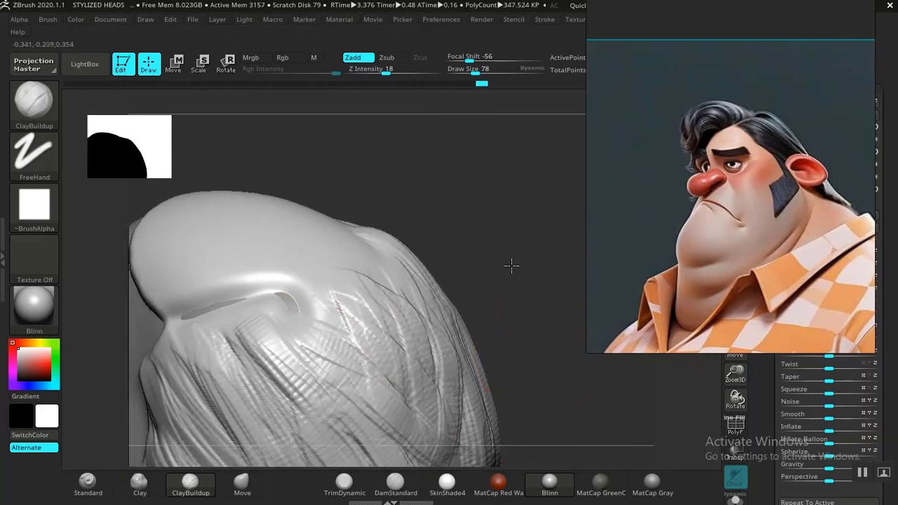
mouse_move(512, 264)
mouse_down()
mouse_move(505, 245)
mouse_move(533, 175)
mouse_move(529, 102)
mouse_up()
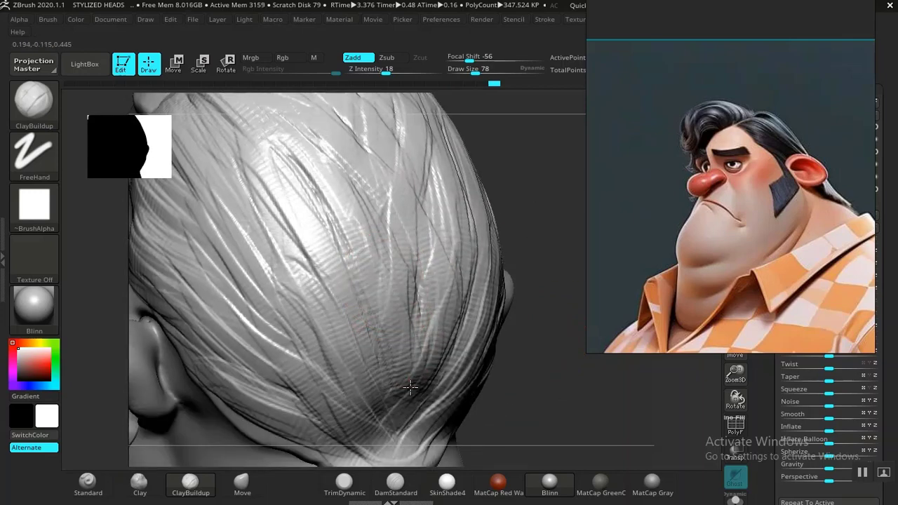
mouse_move(557, 375)
alt+mouse_down()
mouse_move(508, 305)
mouse_move(546, 288)
alt+mouse_up()
mouse_move(438, 340)
alt+mouse_down()
mouse_move(493, 292)
mouse_move(535, 351)
mouse_move(527, 330)
mouse_move(501, 321)
mouse_move(507, 383)
alt+mouse_up()
- Build up ClayBuildup strands from the temple hairline back over the side of the head above the ear
mouse_move(237, 174)
mouse_down()
mouse_move(285, 171)
mouse_move(341, 204)
mouse_up()
drag(283, 195, 429, 295)
drag(293, 272, 403, 313)
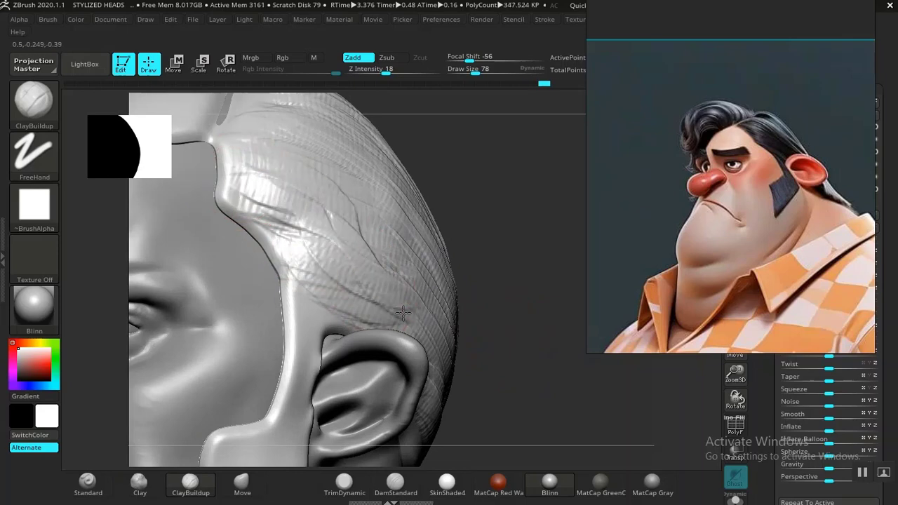
mouse_move(516, 367)
mouse_down()
mouse_move(535, 327)
mouse_move(539, 225)
mouse_up()
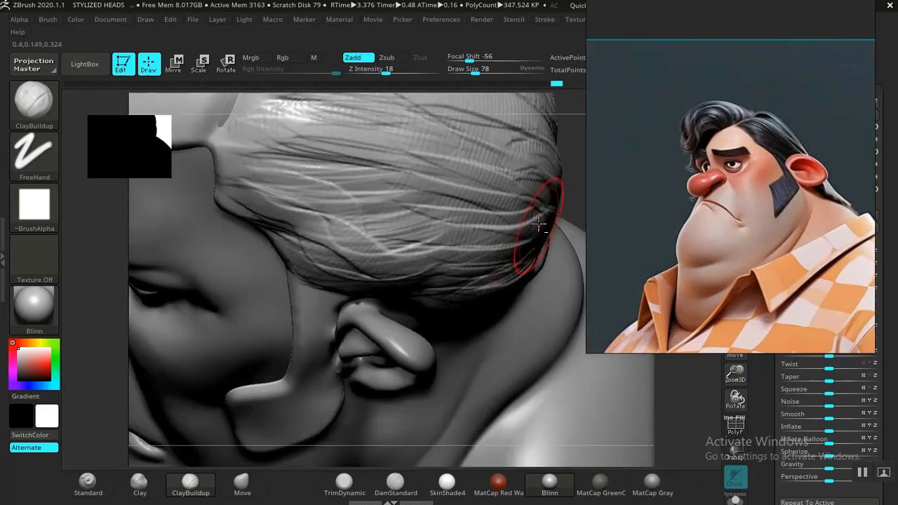
drag(574, 173, 245, 304)
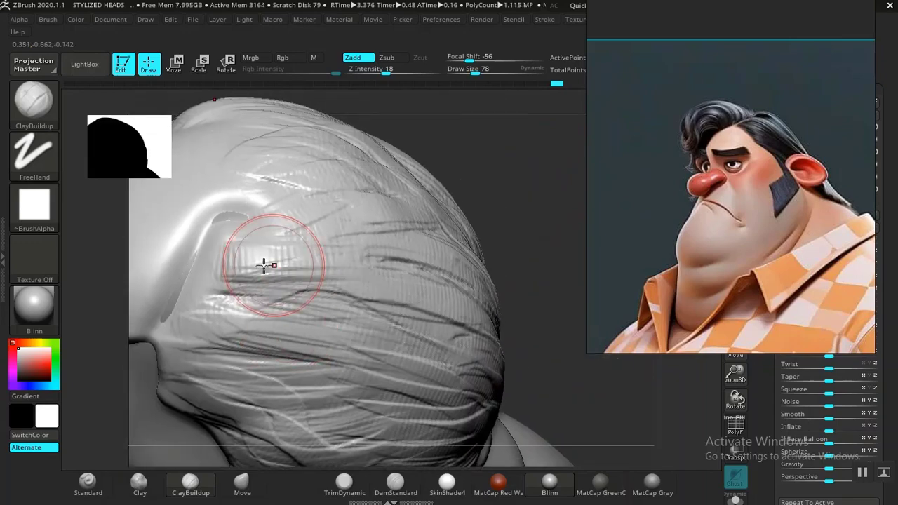
- Enlarge the ClayBuildup brush to draw size 106 and sweep broad strands from beside the parting and temple toward the back
mouse_move(507, 161)
mouse_down()
mouse_move(521, 140)
mouse_move(419, 187)
mouse_up()
key(])
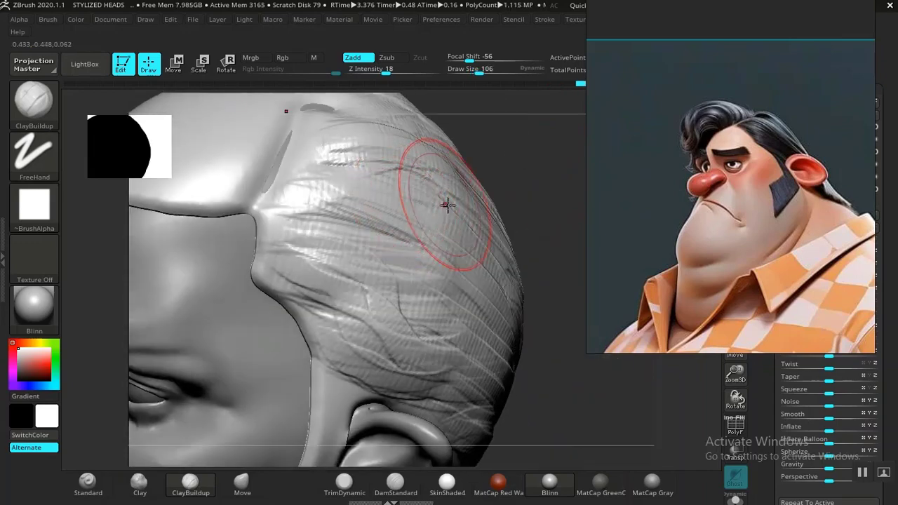
mouse_move(529, 214)
mouse_down()
mouse_move(541, 262)
mouse_move(543, 215)
mouse_move(523, 215)
mouse_up()
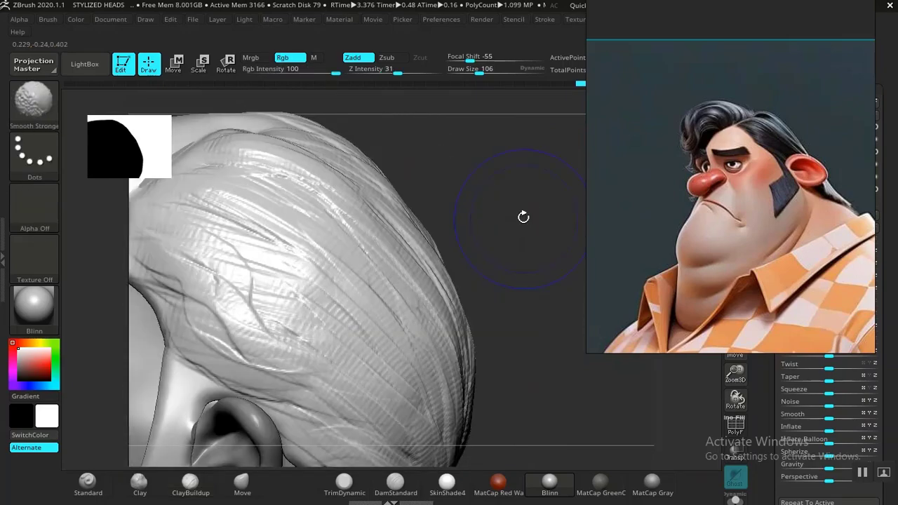
mouse_move(539, 251)
mouse_down()
mouse_move(535, 237)
mouse_move(449, 240)
mouse_up()
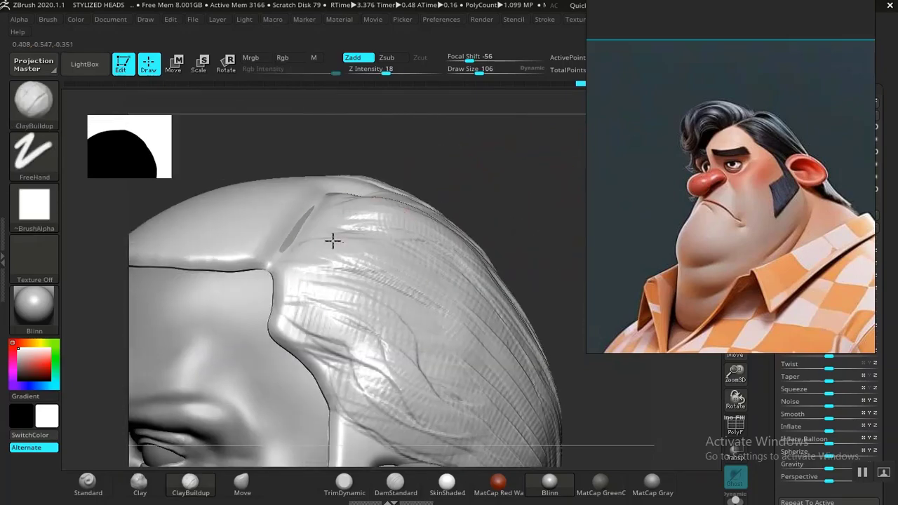
mouse_move(388, 339)
mouse_down()
mouse_move(483, 369)
mouse_move(494, 385)
mouse_up()
drag(390, 310, 475, 306)
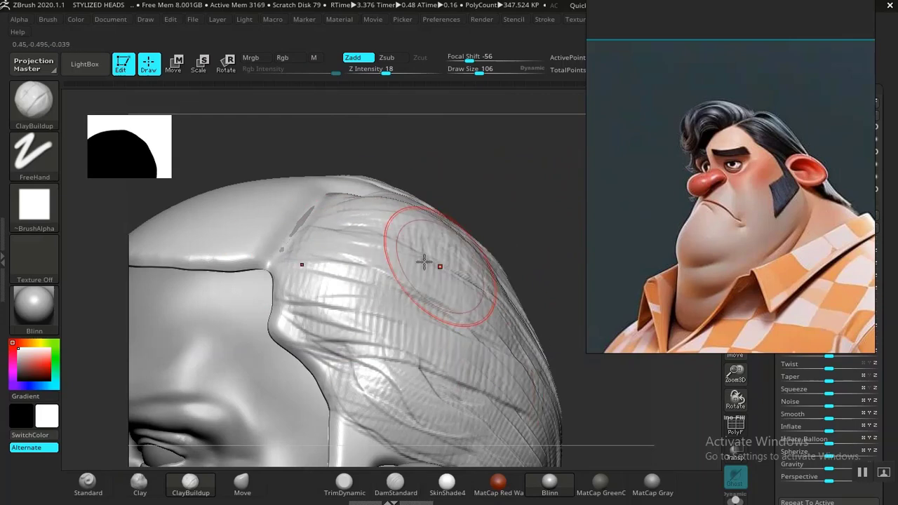
drag(420, 280, 483, 310)
drag(289, 314, 500, 373)
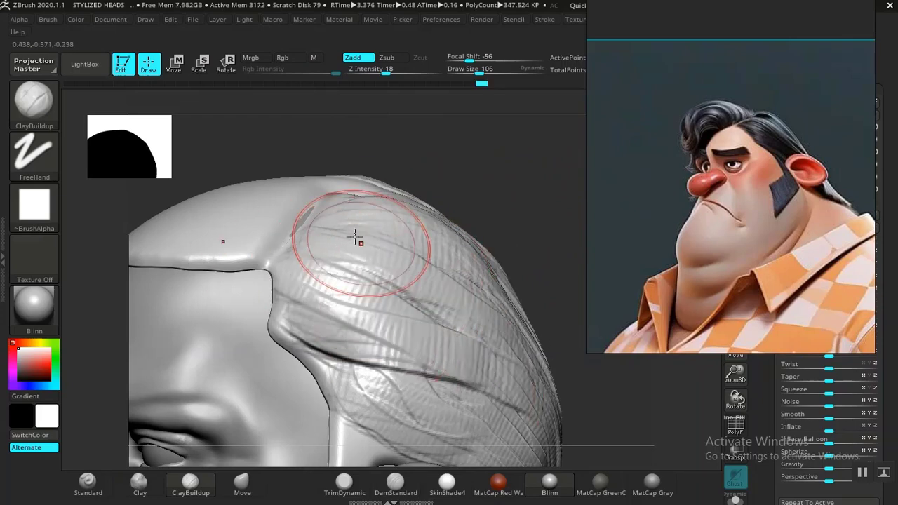
drag(355, 239, 496, 319)
- Inspect the hair from the side and back, and blend broad strands over the upper back of the head
mouse_move(544, 246)
alt+mouse_down()
mouse_move(460, 178)
mouse_move(497, 244)
mouse_move(517, 243)
mouse_move(487, 287)
mouse_move(499, 275)
mouse_move(524, 307)
mouse_move(525, 332)
mouse_move(501, 335)
mouse_move(372, 279)
alt+mouse_up()
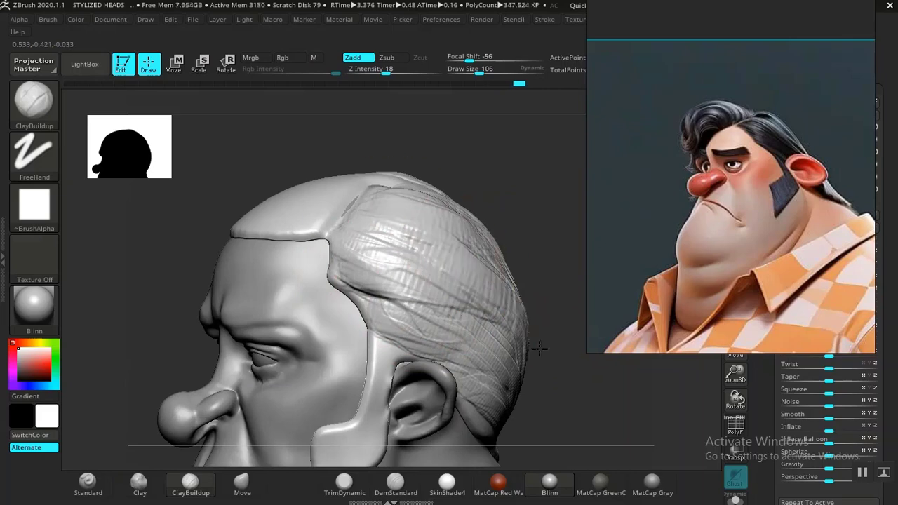
drag(594, 377, 702, 365)
drag(198, 332, 199, 302)
drag(199, 302, 311, 335)
alt+drag(239, 341, 136, 325)
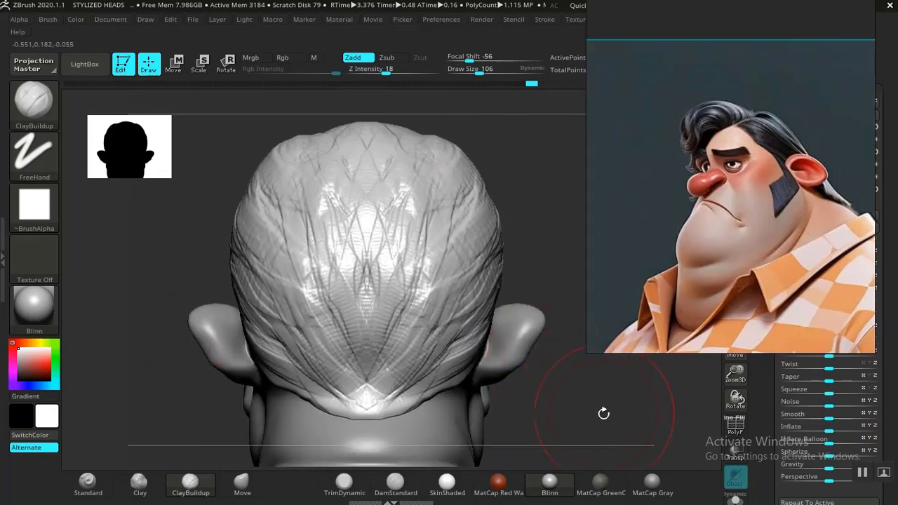
drag(604, 414, 400, 383)
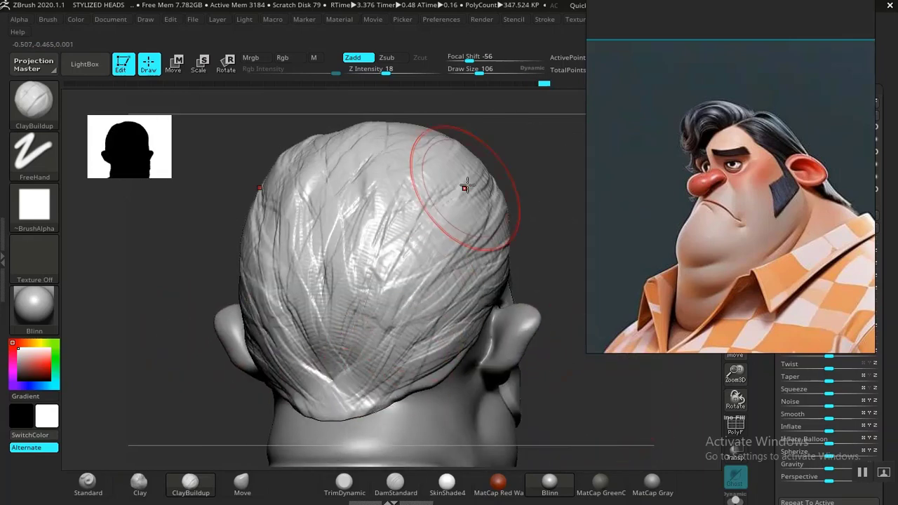
drag(467, 185, 411, 270)
drag(383, 136, 374, 229)
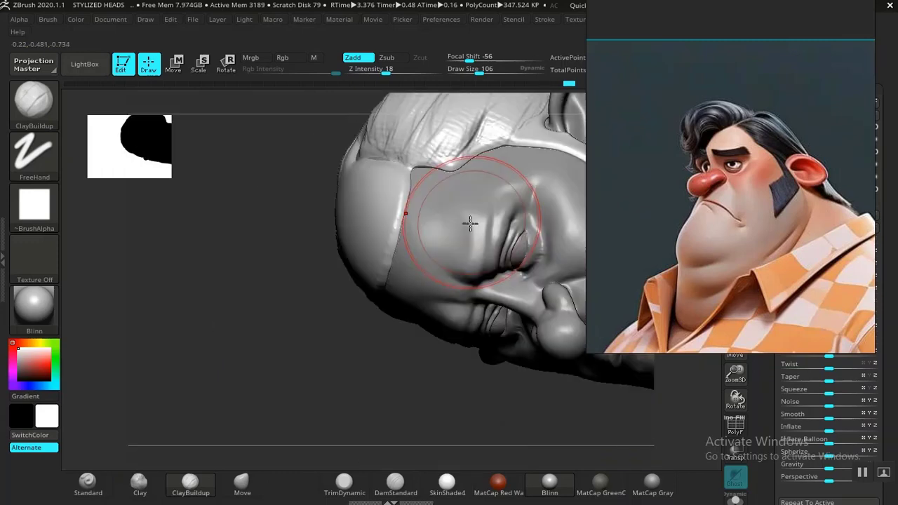
- Cover the smooth front top section beside the parting with ClayBuildup strands running from the front hairline toward the back
drag(353, 317, 422, 302)
drag(537, 147, 460, 197)
mouse_move(277, 317)
mouse_down()
mouse_move(237, 379)
mouse_move(228, 367)
mouse_move(211, 415)
mouse_move(253, 379)
mouse_move(203, 381)
mouse_move(210, 369)
mouse_move(227, 385)
mouse_move(273, 362)
mouse_up()
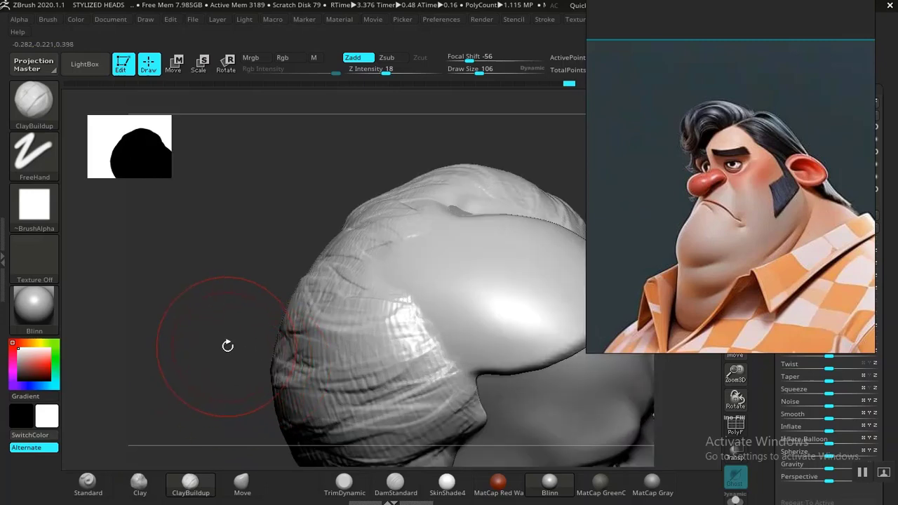
mouse_move(227, 346)
mouse_down()
mouse_move(337, 309)
mouse_move(425, 294)
mouse_up()
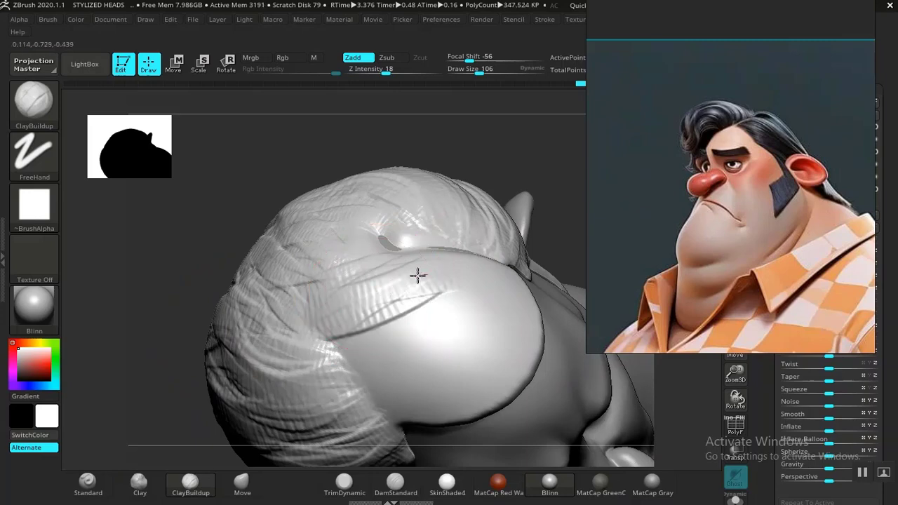
drag(441, 294, 334, 340)
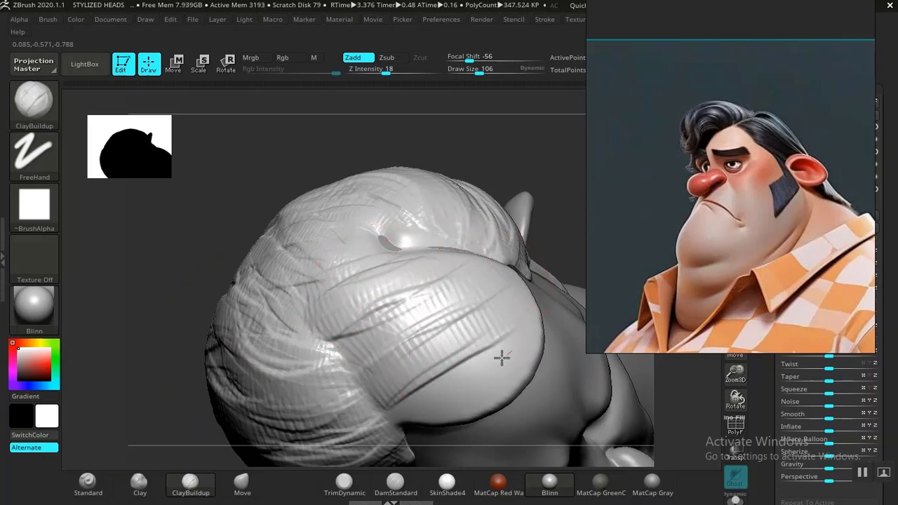
drag(391, 341, 315, 353)
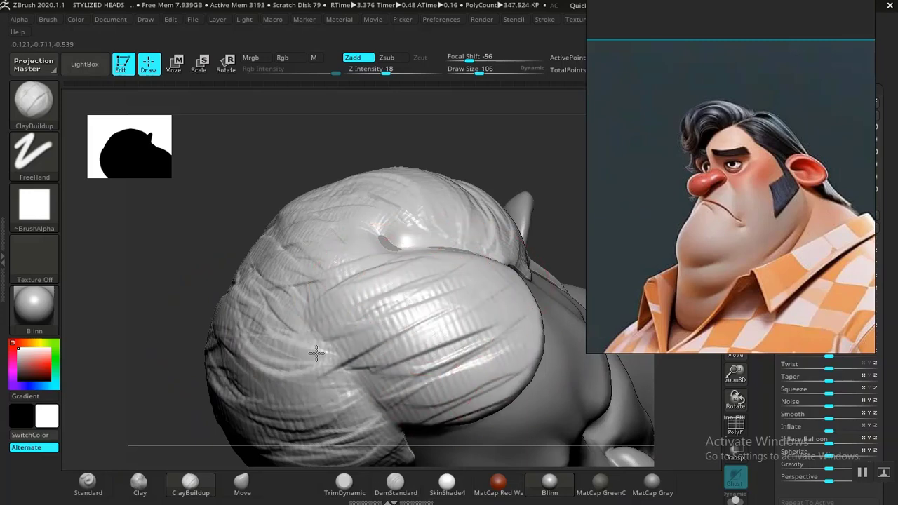
mouse_move(316, 386)
mouse_down()
mouse_move(409, 329)
mouse_move(456, 367)
mouse_move(482, 343)
mouse_up()
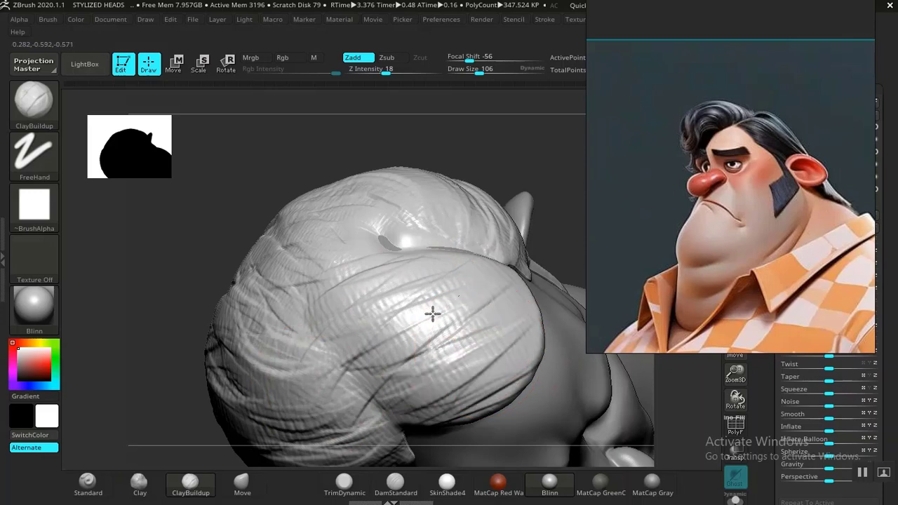
- Build up the front hair section above the forehead into a thick, raised quiff with layered ClayBuildup strokes
mouse_move(535, 186)
mouse_down()
mouse_move(453, 130)
mouse_move(527, 204)
mouse_move(545, 169)
mouse_move(527, 220)
mouse_move(471, 209)
mouse_move(467, 227)
mouse_move(334, 240)
mouse_up()
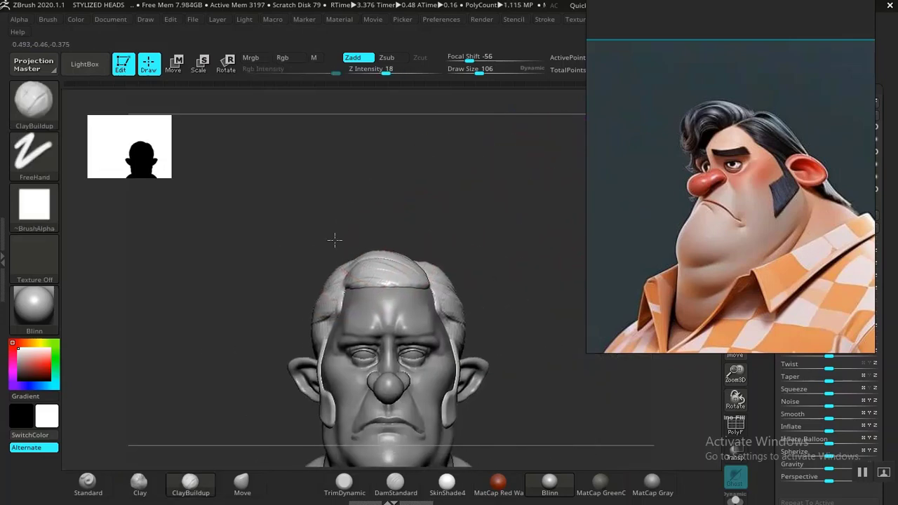
alt+drag(519, 219, 545, 299)
mouse_move(553, 248)
alt+mouse_down()
mouse_move(526, 186)
mouse_move(535, 284)
alt+mouse_up()
mouse_move(513, 213)
mouse_down()
mouse_move(482, 217)
mouse_move(522, 219)
mouse_move(512, 256)
mouse_up()
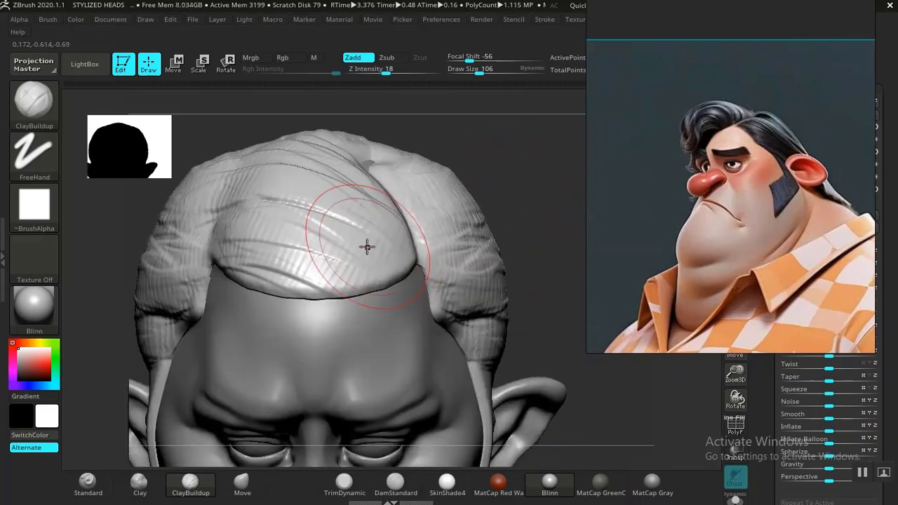
mouse_move(367, 246)
mouse_down()
mouse_move(388, 243)
mouse_move(287, 250)
mouse_move(331, 249)
mouse_move(353, 226)
mouse_move(353, 208)
mouse_move(324, 174)
mouse_move(357, 182)
mouse_move(365, 211)
mouse_move(344, 264)
mouse_move(374, 260)
mouse_move(347, 248)
mouse_move(372, 278)
mouse_move(309, 284)
mouse_move(296, 215)
mouse_move(281, 193)
mouse_move(253, 186)
mouse_move(302, 158)
mouse_up()
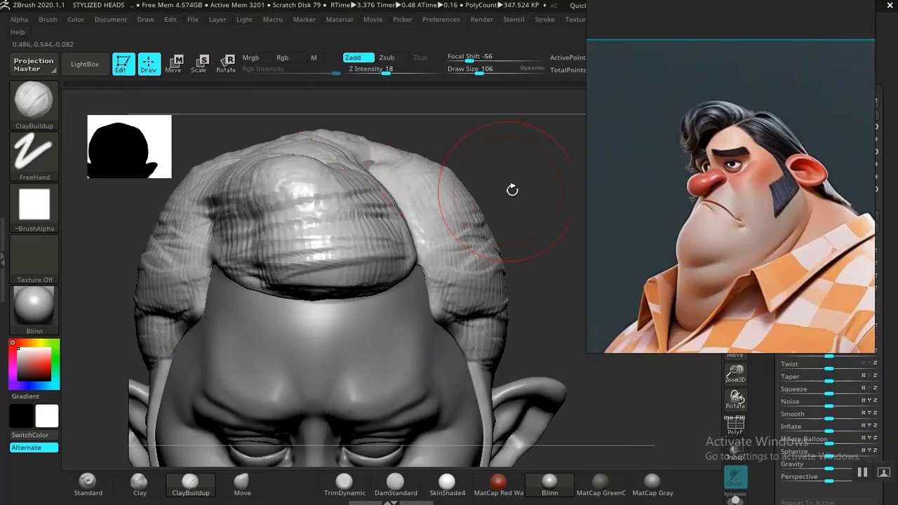
drag(512, 190, 519, 215)
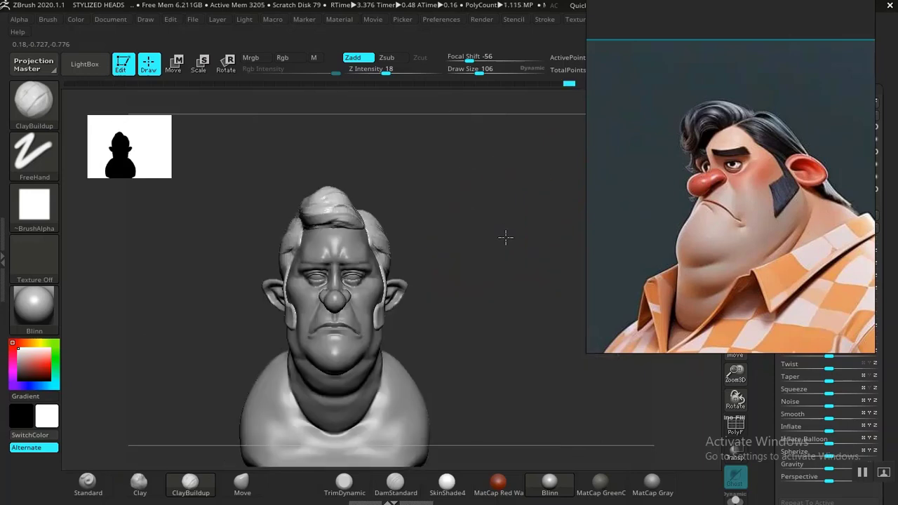
- Refine the quiff's side and lower edge with strands that flow back into the side hair
mouse_move(505, 236)
mouse_down()
mouse_move(529, 316)
mouse_move(533, 212)
mouse_move(489, 238)
mouse_move(475, 267)
mouse_move(481, 288)
mouse_move(363, 305)
mouse_move(300, 241)
mouse_move(251, 305)
mouse_up()
mouse_move(285, 245)
mouse_down()
mouse_move(240, 316)
mouse_move(255, 310)
mouse_move(303, 232)
mouse_move(339, 266)
mouse_move(365, 251)
mouse_move(286, 260)
mouse_move(239, 301)
mouse_move(207, 305)
mouse_move(228, 332)
mouse_up()
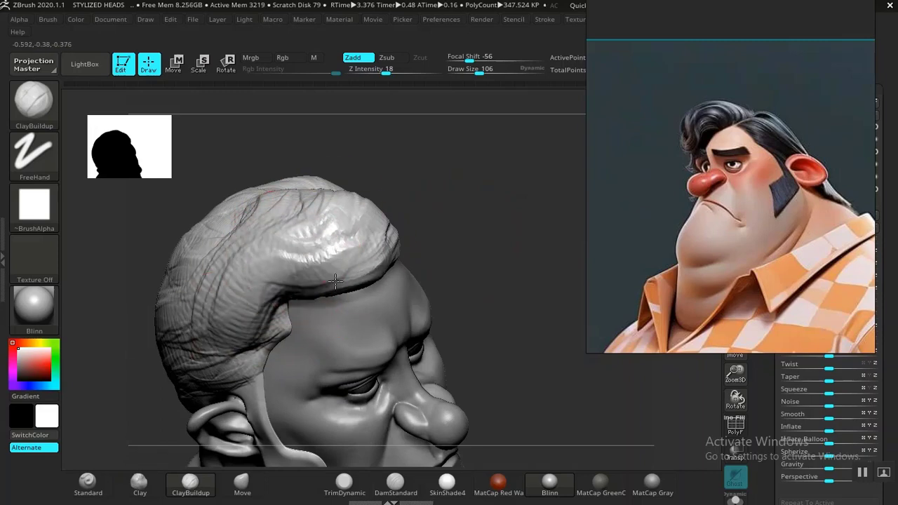
drag(336, 281, 390, 265)
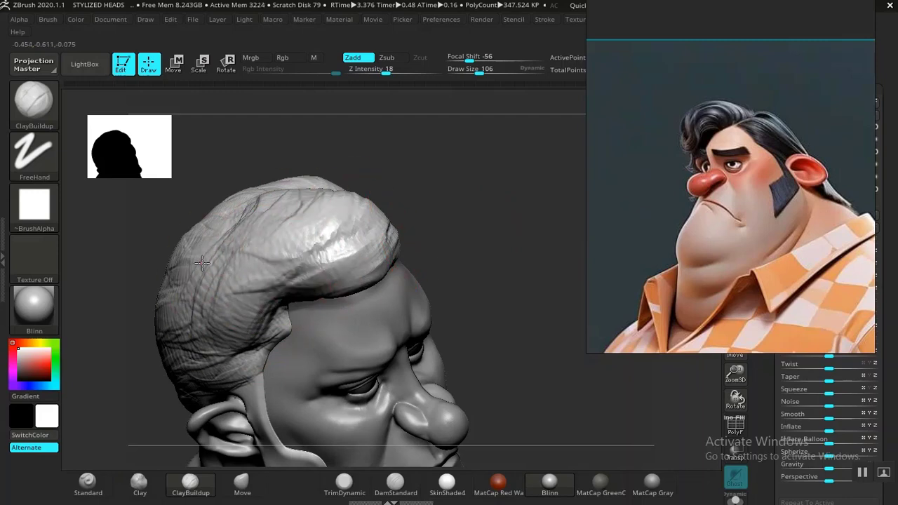
mouse_move(476, 230)
mouse_down()
mouse_move(461, 203)
mouse_move(477, 236)
mouse_move(512, 213)
mouse_move(533, 287)
mouse_move(516, 255)
mouse_up()
alt+drag(563, 312, 583, 218)
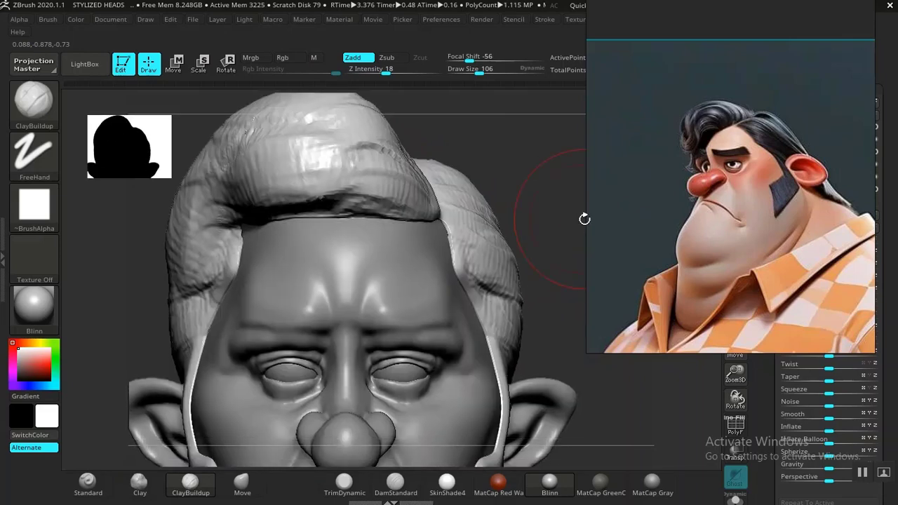
- Reduce the ClayBuildup brush to draw size 38 and sculpt fine strands on the wide lower part of the sideburn
mouse_move(522, 184)
mouse_down()
mouse_move(442, 180)
mouse_move(444, 239)
mouse_move(472, 245)
mouse_move(505, 341)
mouse_move(457, 339)
mouse_move(487, 299)
mouse_move(519, 299)
mouse_move(517, 351)
mouse_up()
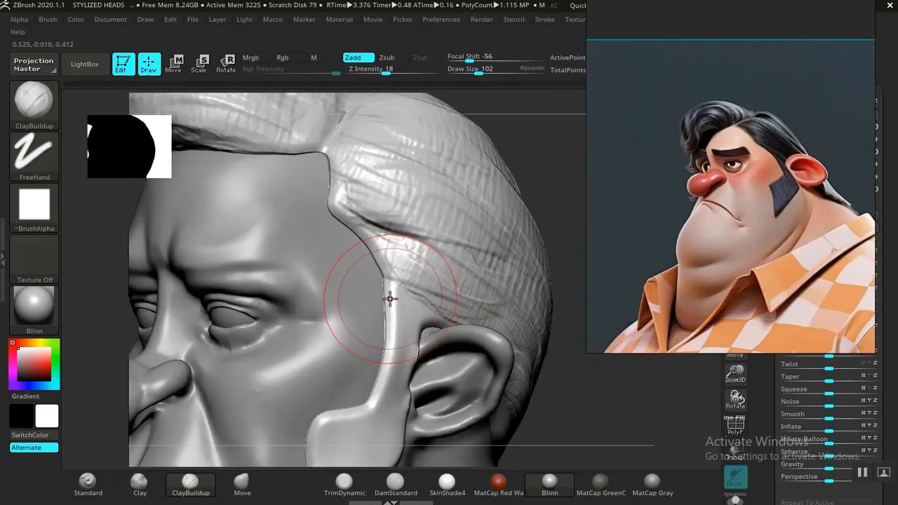
key(bracketleft)
key(bracketleft)
key(bracketleft)
key(bracketleft)
key(bracketleft)
key(bracketleft)
key(bracketleft)
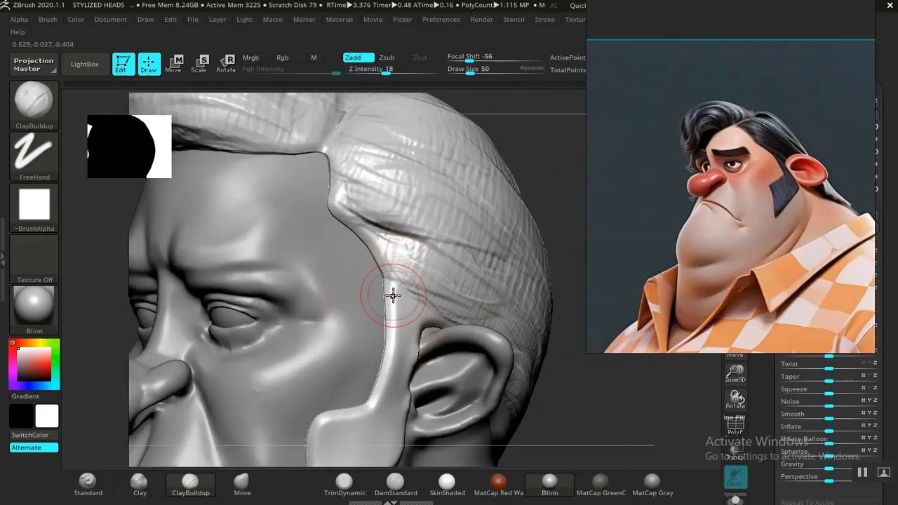
mouse_move(557, 343)
mouse_down()
mouse_move(535, 355)
mouse_move(503, 350)
mouse_up()
mouse_move(545, 374)
mouse_down()
mouse_move(535, 373)
mouse_move(560, 363)
mouse_move(330, 368)
mouse_up()
mouse_move(270, 359)
mouse_down()
mouse_move(285, 422)
mouse_move(294, 412)
mouse_move(316, 428)
mouse_up()
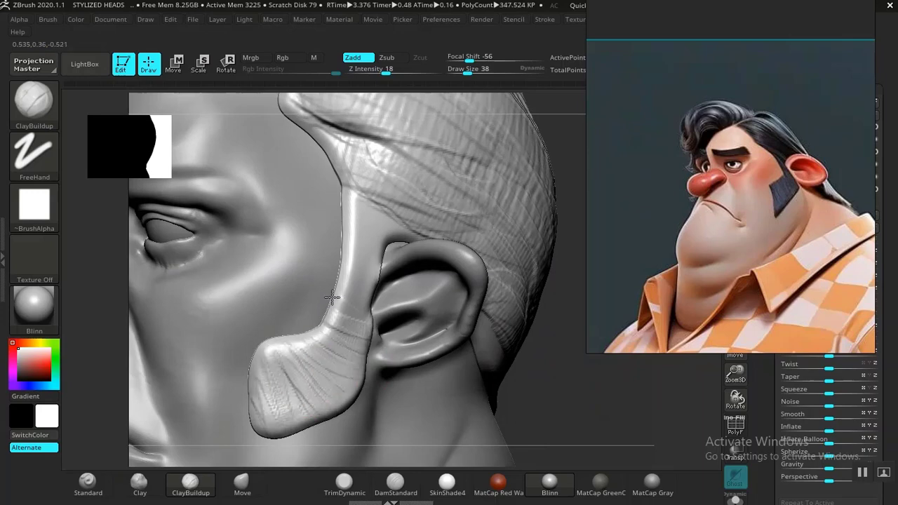
- Continue the fine strands up the narrow part of the sideburn in front of the ear to the temple hair
mouse_move(332, 298)
mouse_down()
mouse_move(379, 312)
mouse_move(397, 278)
mouse_up()
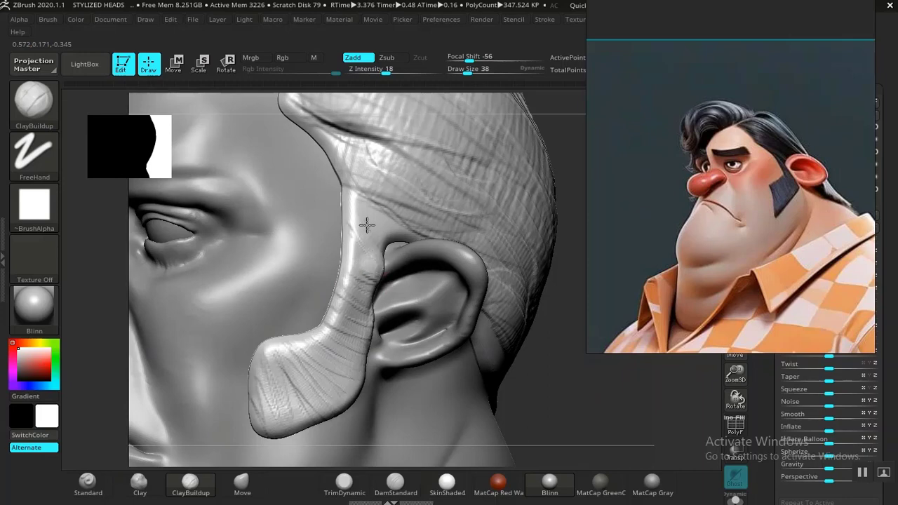
mouse_move(367, 225)
mouse_down()
mouse_move(373, 197)
mouse_move(387, 223)
mouse_move(345, 351)
mouse_move(314, 409)
mouse_up()
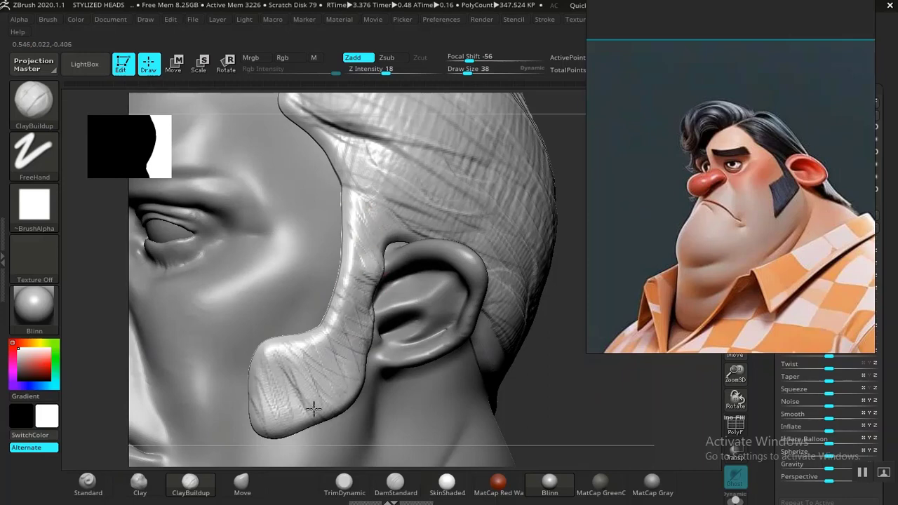
key(f)
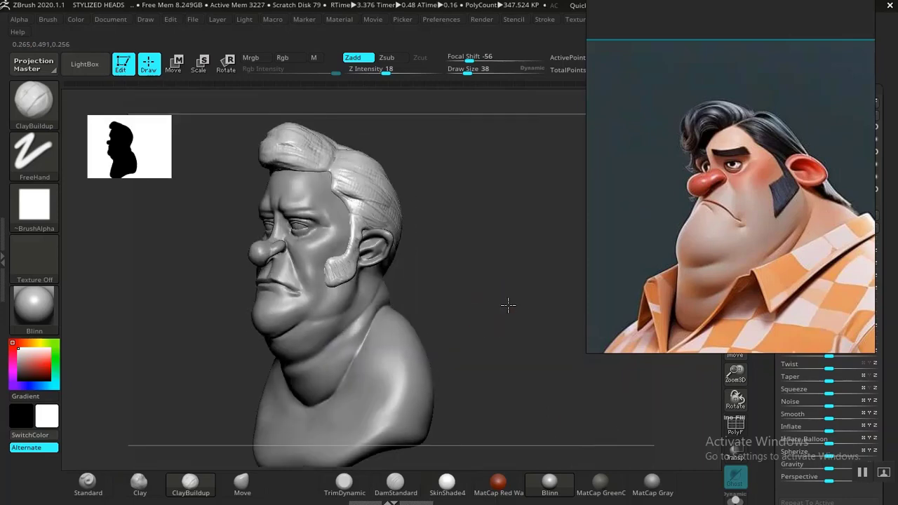
- Make the FAT MALE 03 head the active subtool and frame the brow area from the front
shift+drag(508, 305, 473, 330)
alt+drag(456, 272, 558, 332)
mouse_move(547, 386)
alt+mouse_down()
mouse_move(485, 381)
mouse_move(523, 382)
alt+mouse_up()
mouse_move(594, 423)
mouse_down()
mouse_move(537, 361)
mouse_move(543, 381)
mouse_move(605, 441)
mouse_up()
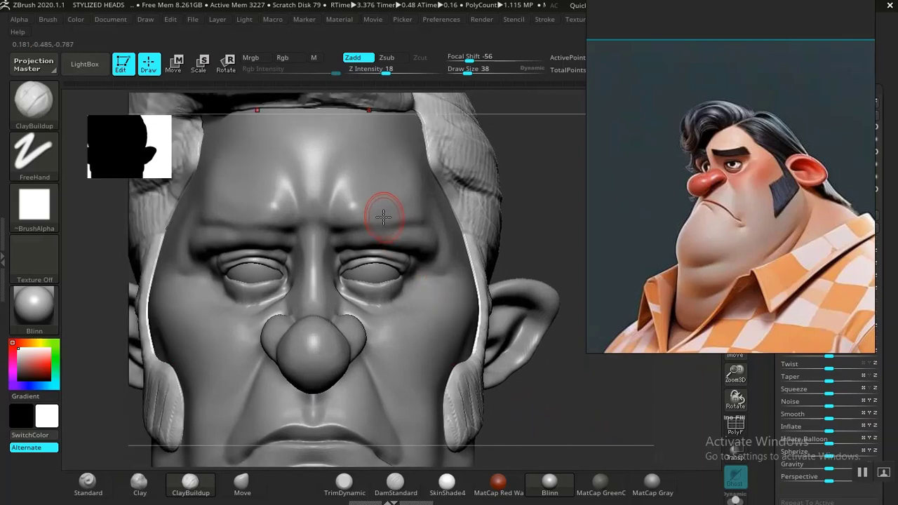
alt+click(353, 211)
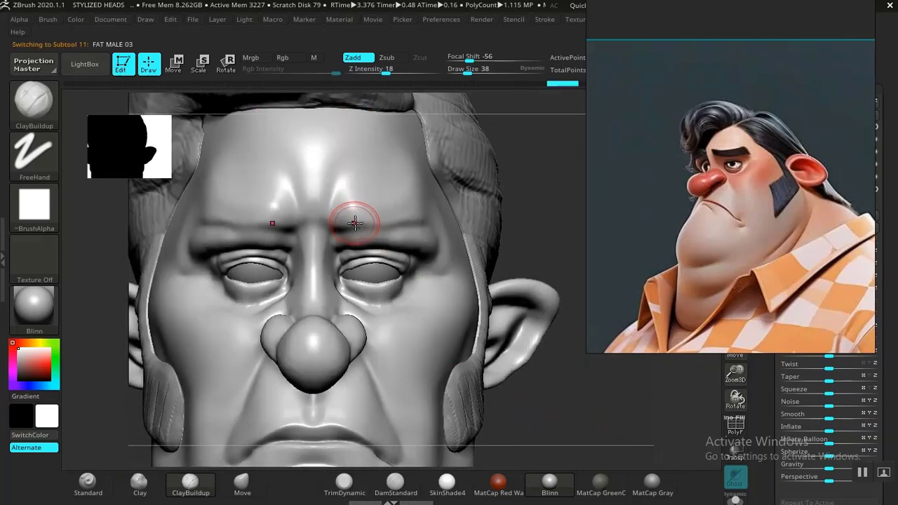
alt+drag(562, 415, 578, 455)
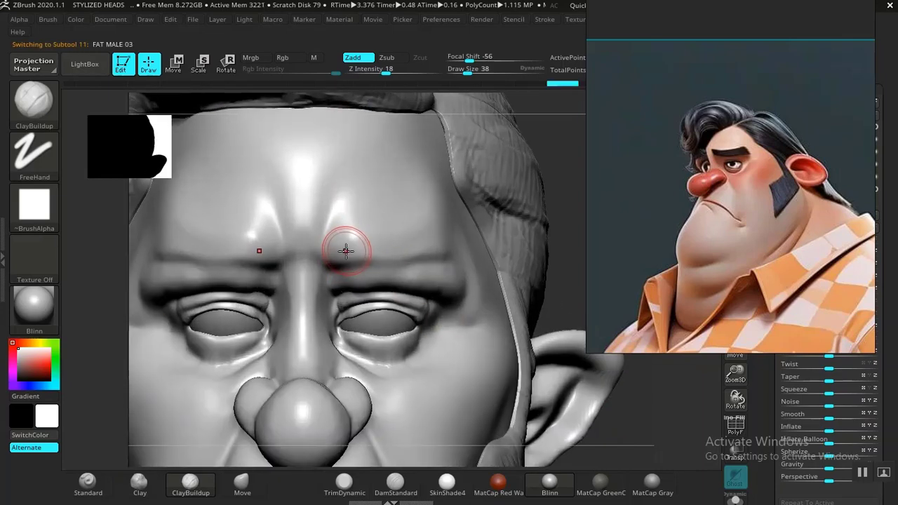
- Paint a thick eyebrow mask along the brow ridge of the head, from beside the nose bridge outward
key(ctrl)
mouse_move(352, 246)
ctrl+mouse_down()
mouse_move(388, 254)
mouse_move(365, 251)
mouse_move(380, 255)
mouse_move(433, 244)
mouse_move(465, 267)
ctrl+mouse_up()
key(ctrl+z)
key(ctrl+z)
mouse_move(569, 384)
alt+mouse_down()
mouse_move(543, 367)
mouse_move(528, 371)
alt+mouse_up()
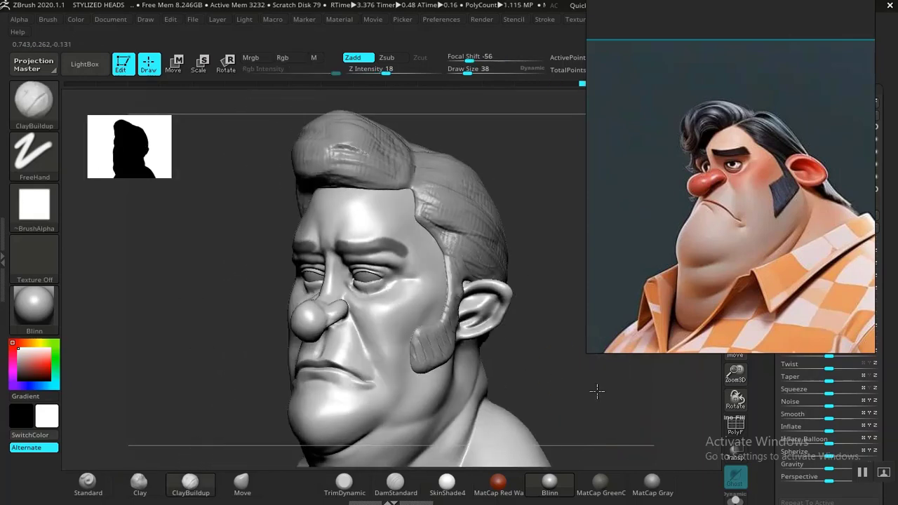
alt+drag(596, 391, 628, 434)
mouse_move(175, 365)
mouse_down()
mouse_move(153, 370)
mouse_move(433, 266)
mouse_up()
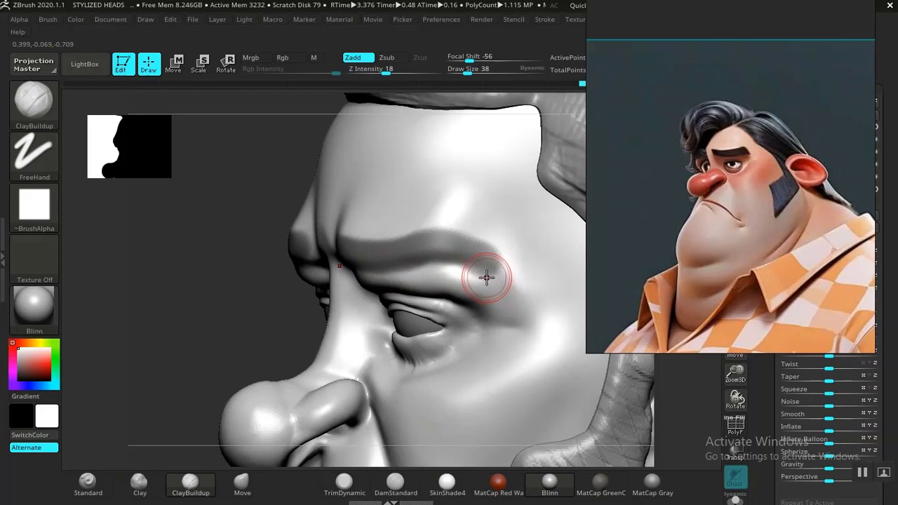
- Refine the eyebrow mask's outer half, trimming the upper edge of the arch and extending the tail downward
key(ctrl)
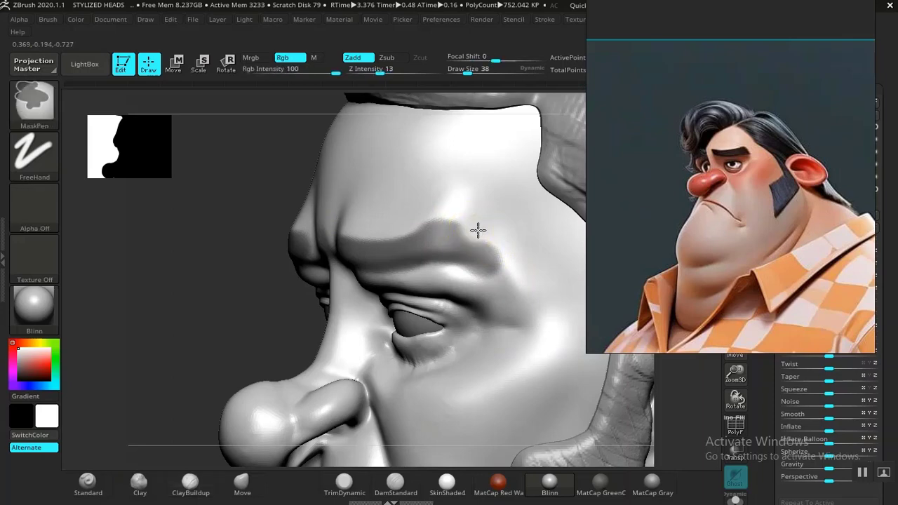
ctrl+alt+drag(470, 219, 479, 236)
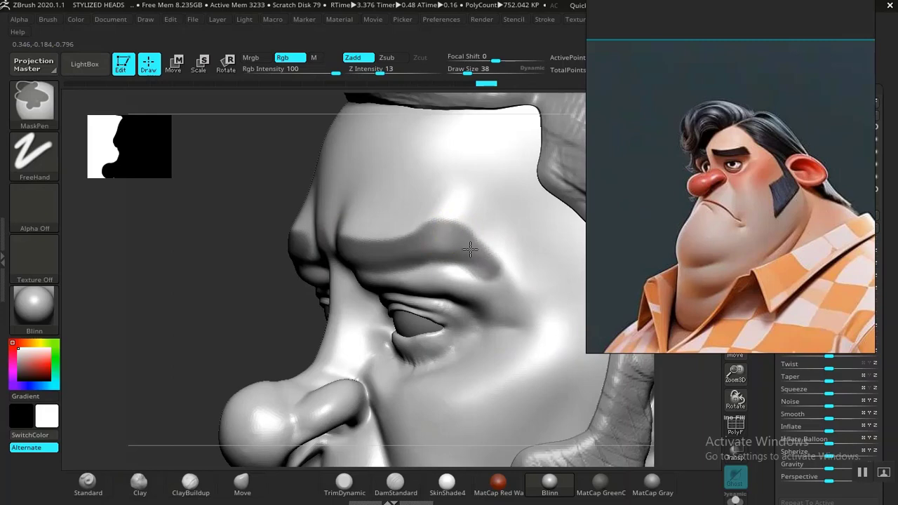
ctrl+drag(466, 247, 491, 281)
ctrl+click(449, 280)
mouse_move(221, 336)
mouse_down()
mouse_move(257, 311)
mouse_move(288, 306)
mouse_up()
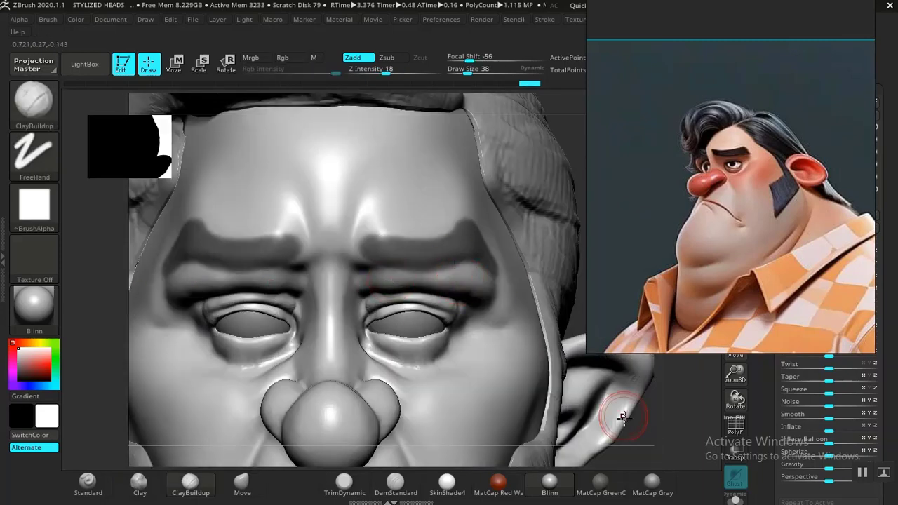
- Touch up the outer tail of the eyebrow mask and check its shape from the front and below
drag(670, 457, 637, 447)
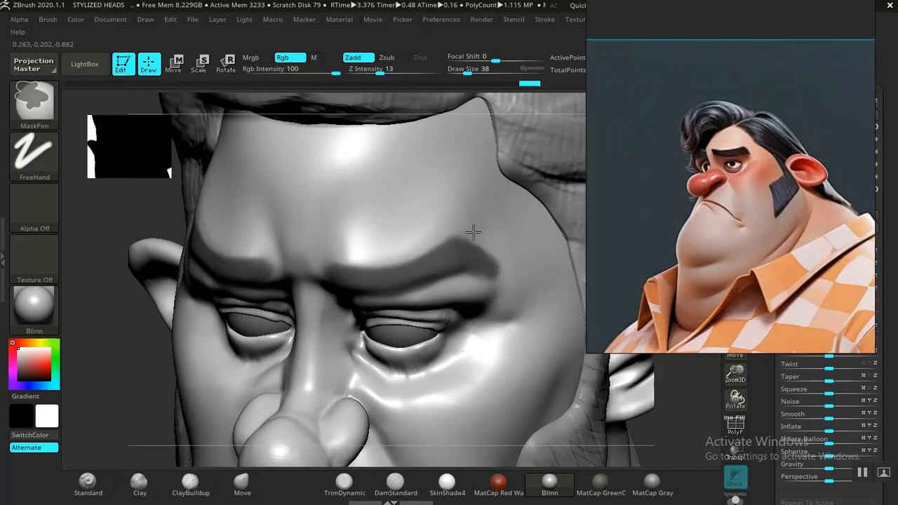
ctrl+drag(505, 257, 507, 264)
drag(682, 406, 691, 360)
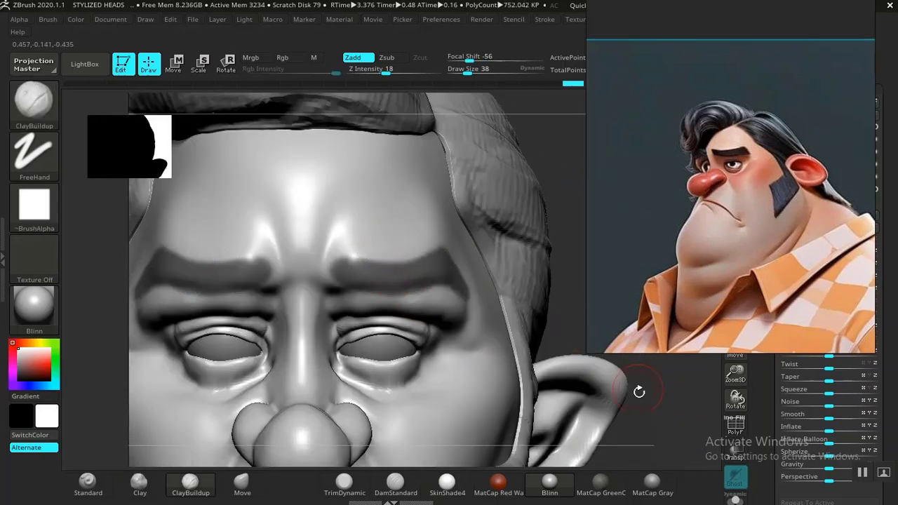
drag(656, 406, 521, 327)
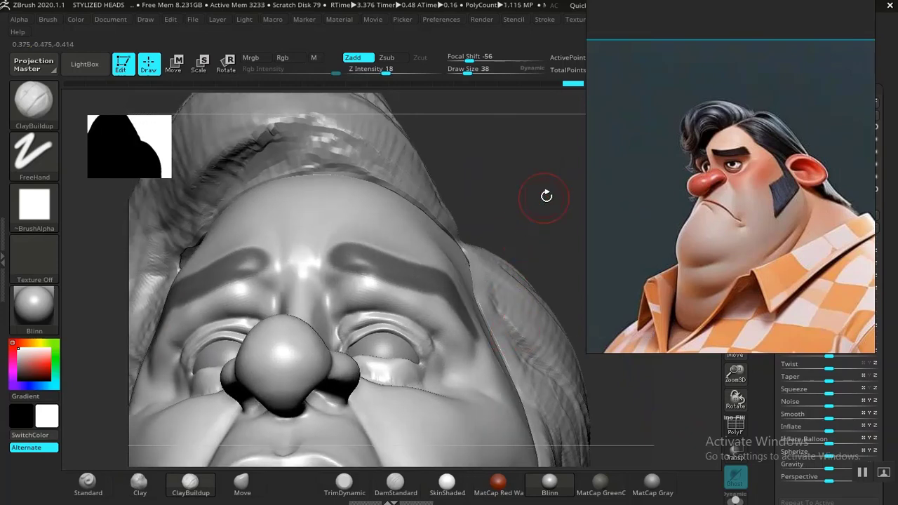
mouse_move(545, 195)
mouse_down()
mouse_move(498, 218)
mouse_move(500, 301)
mouse_move(481, 352)
mouse_up()
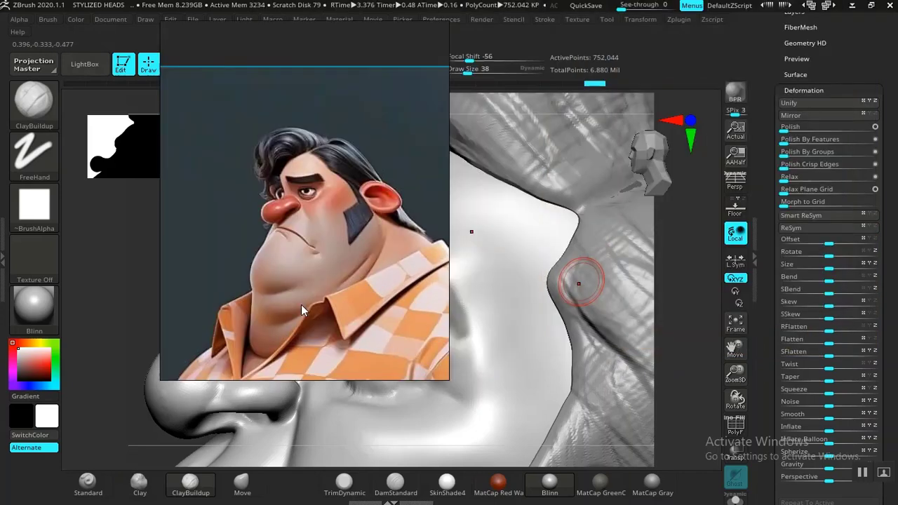
- Open the subtool Extract settings, preview an extraction of the masked areas at thickness 0.01424, and move the reference picture off the model
scroll(794, 125, up, 3)
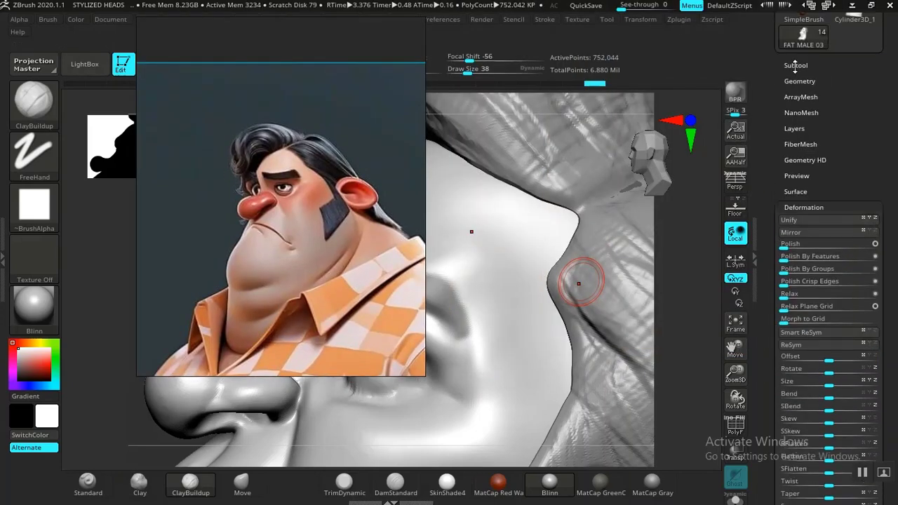
click(796, 65)
scroll(766, 317, down, 3)
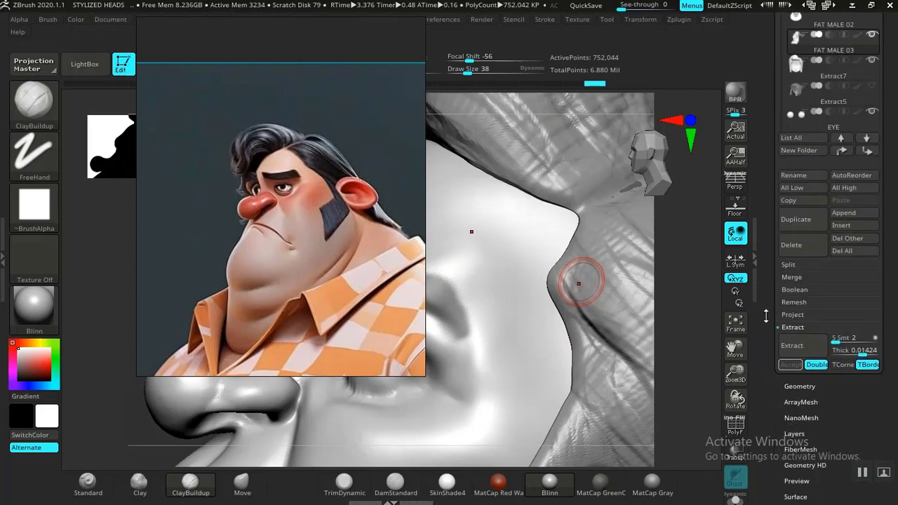
scroll(766, 316, down, 2)
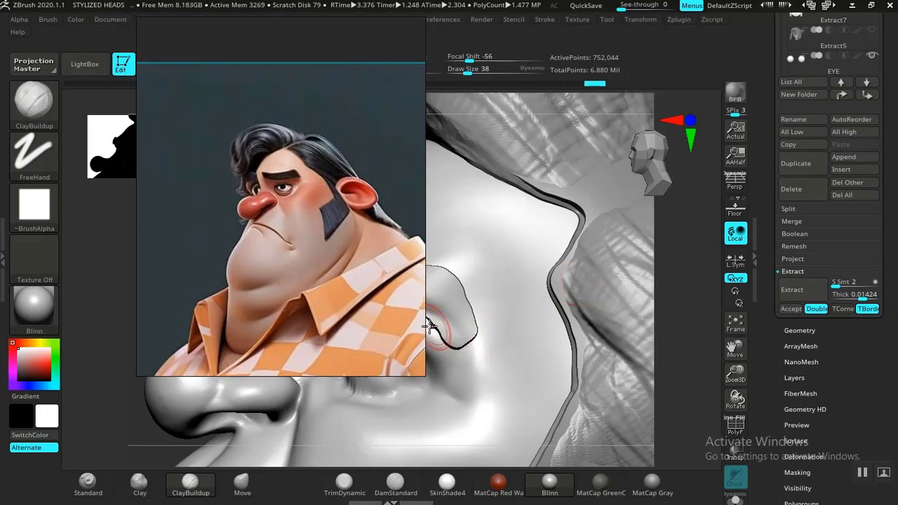
drag(370, 265, 83, 301)
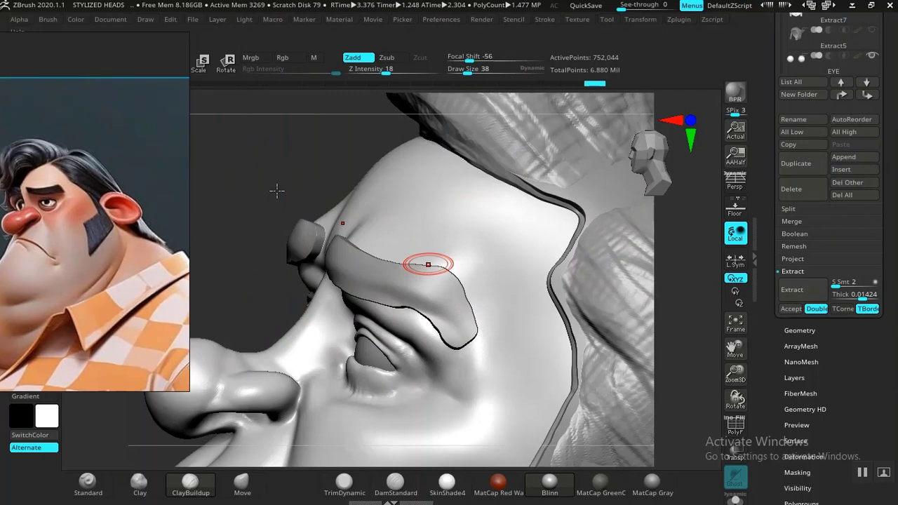
drag(277, 191, 242, 199)
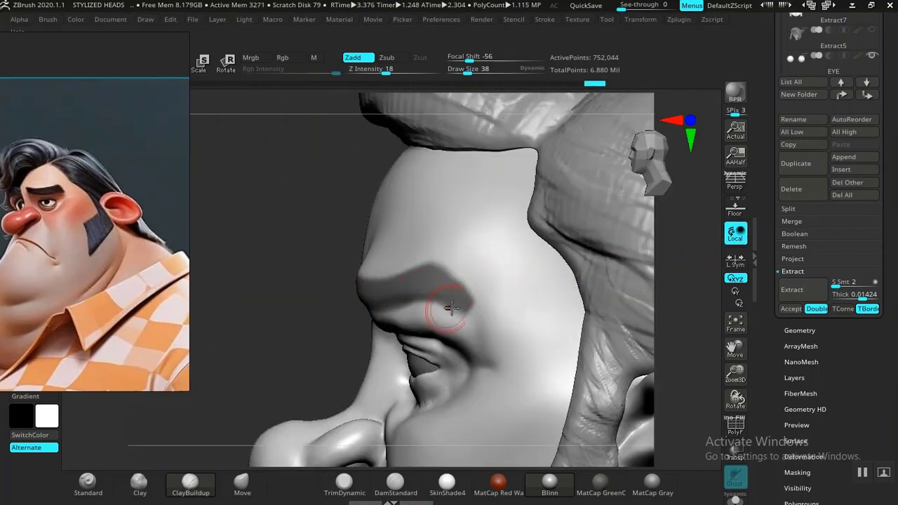
- Isolate the head with Solo and clear the hair and sideburn mask, keeping only the eyebrows masked
click(735, 500)
ctrl+right_drag(290, 308, 345, 223)
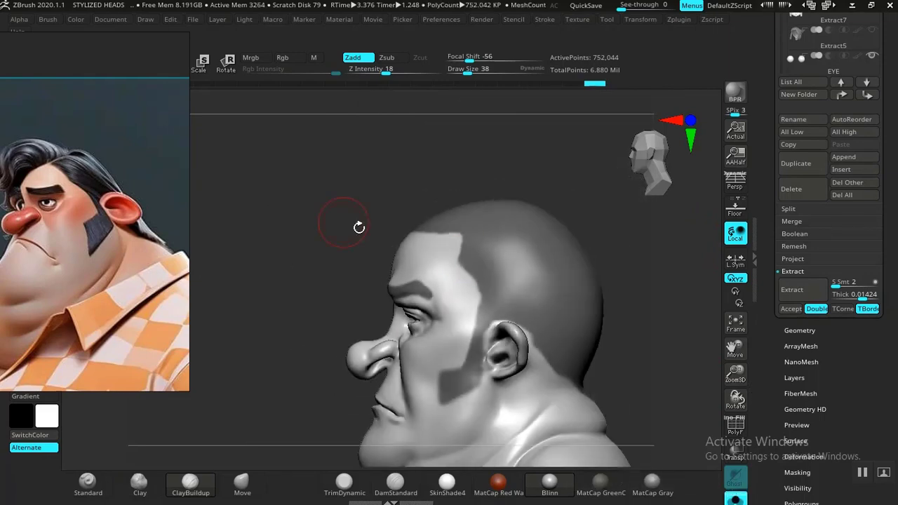
alt+right_drag(662, 304, 606, 321)
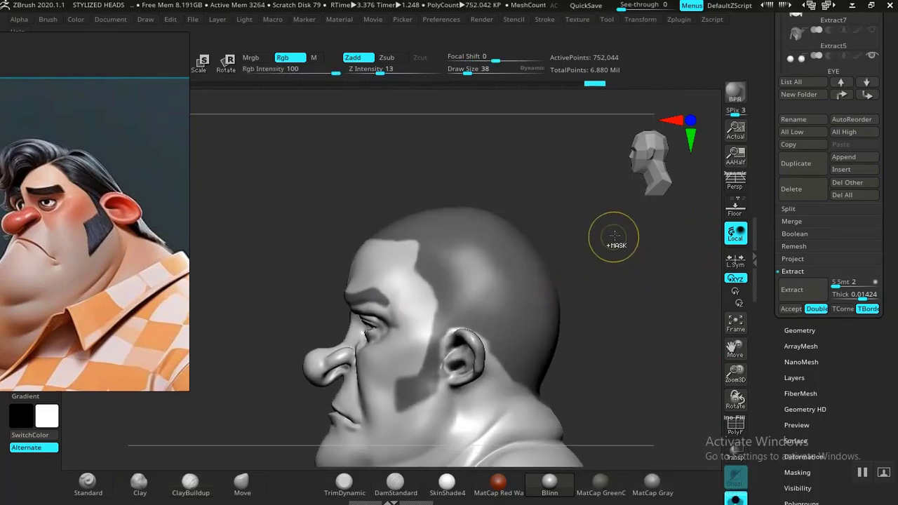
mouse_move(610, 221)
ctrl+mouse_down()
mouse_move(595, 445)
mouse_move(381, 445)
mouse_move(393, 418)
ctrl+mouse_up()
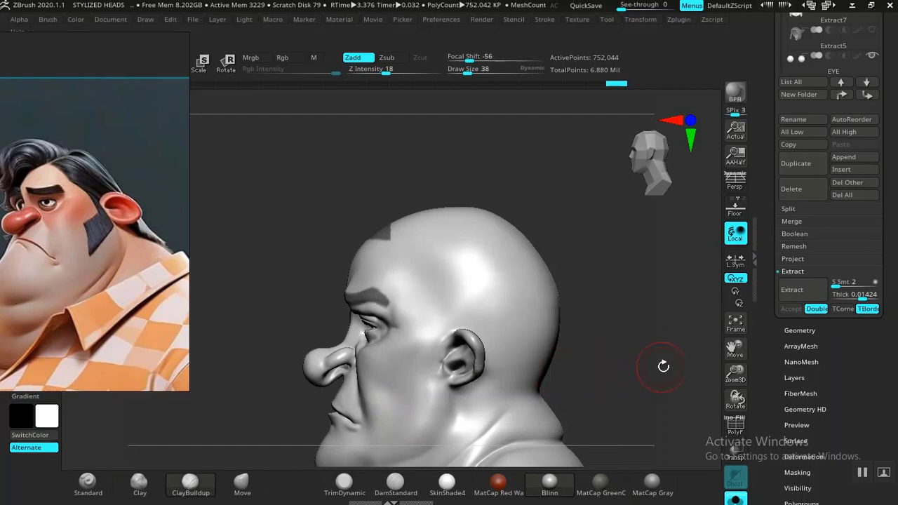
alt+drag(672, 401, 679, 447)
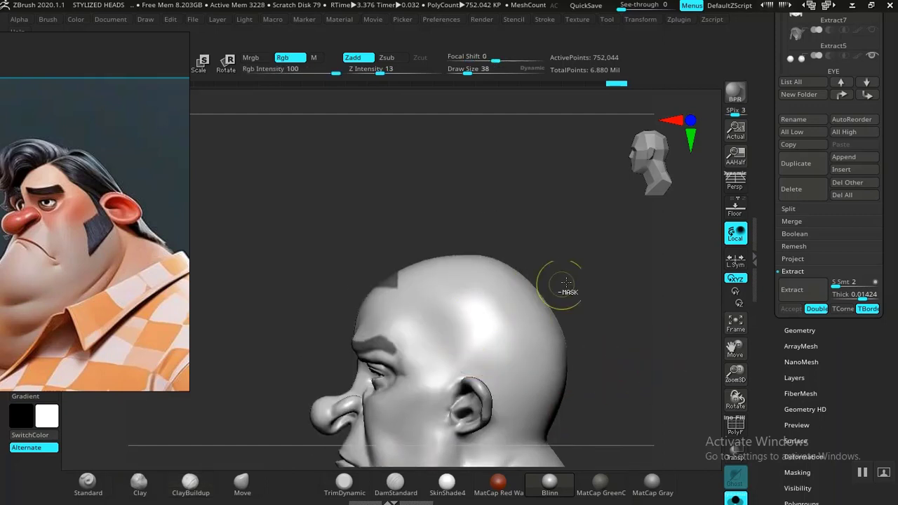
mouse_move(597, 267)
ctrl+mouse_down()
mouse_move(447, 327)
mouse_move(400, 327)
mouse_move(358, 367)
mouse_move(327, 337)
ctrl+mouse_up()
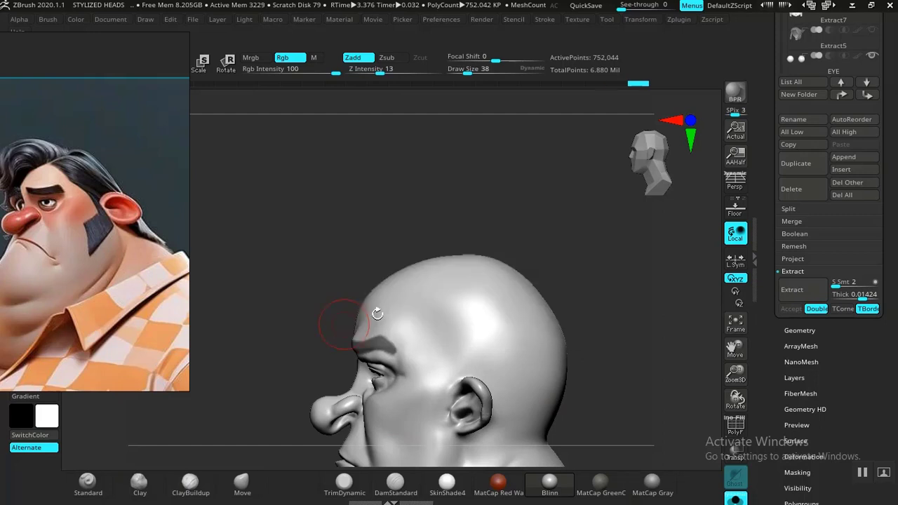
- Preview the extraction of the masked eyebrows at thickness 0.01424 and examine their shape on the face
drag(673, 304, 710, 345)
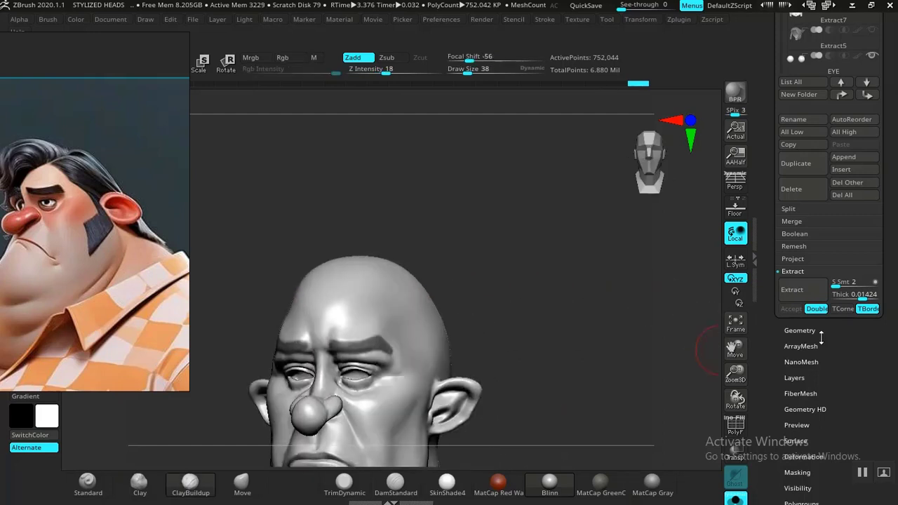
click(796, 295)
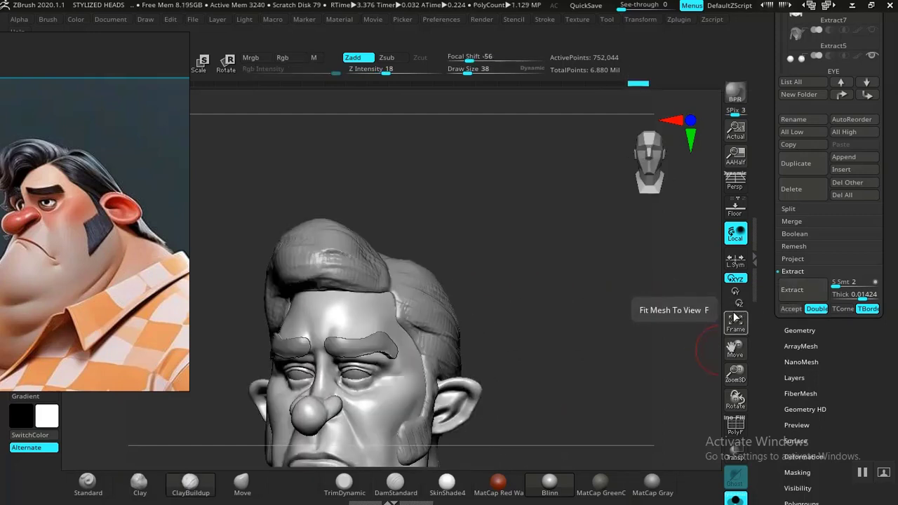
drag(567, 358, 624, 259)
key(f)
alt+drag(612, 300, 633, 412)
- Reshape the eyebrow mask by flattening its upper inner edge, sharpening the outer corner and trimming beneath the inner end
mouse_move(622, 285)
alt+mouse_down()
mouse_move(646, 353)
mouse_move(646, 341)
mouse_move(612, 351)
mouse_move(558, 321)
alt+mouse_up()
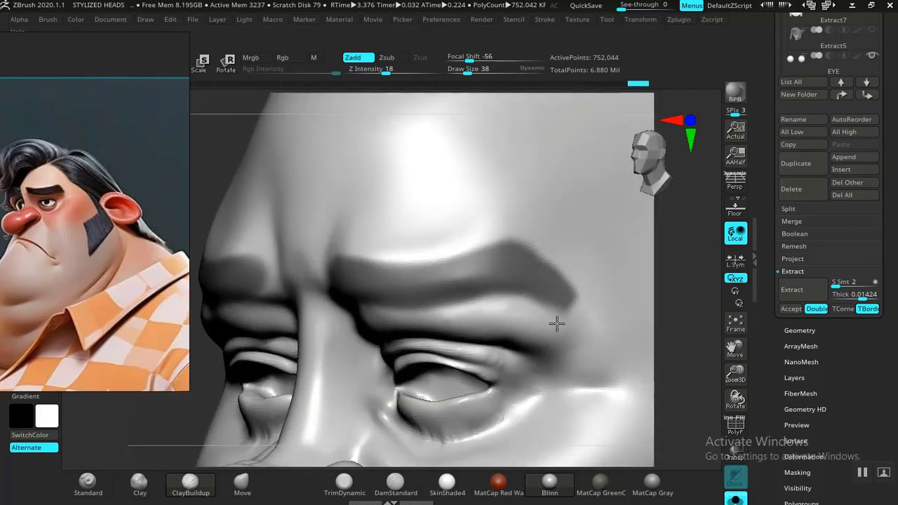
key(ctrl)
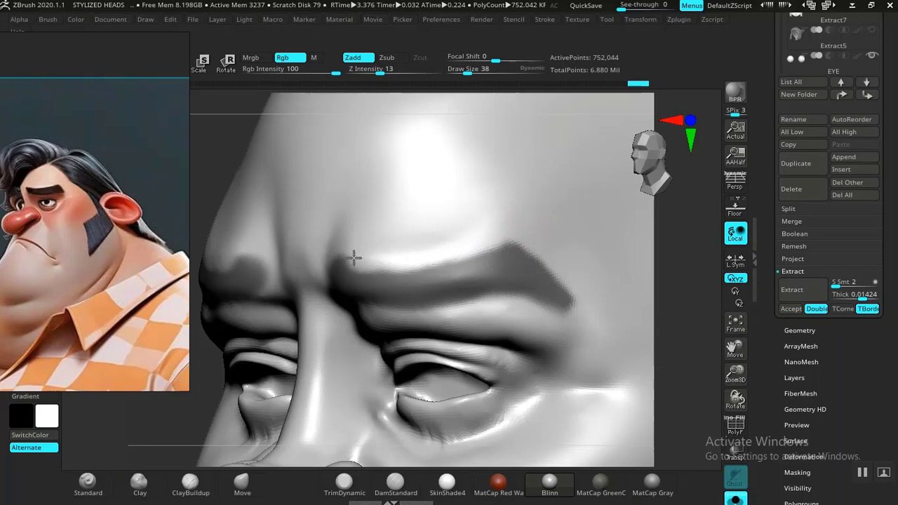
key(ctrl+alt)
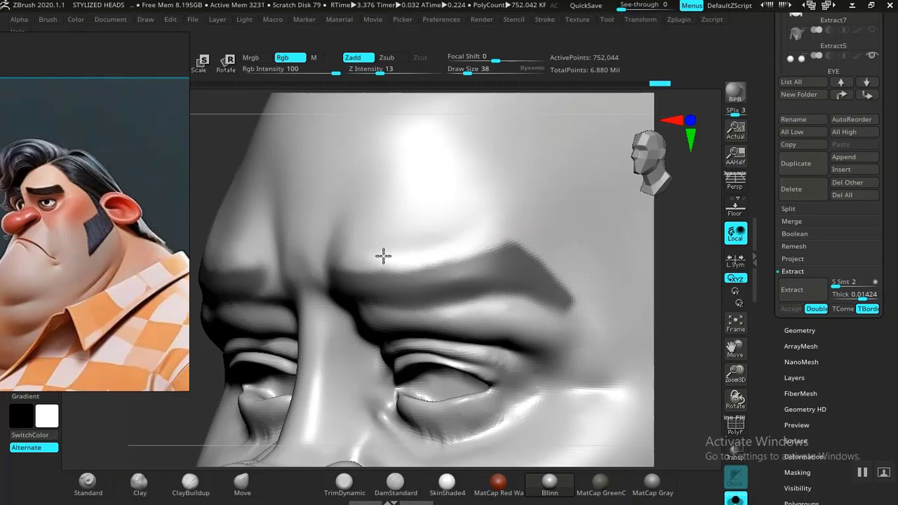
mouse_move(706, 321)
mouse_down()
mouse_move(705, 297)
mouse_move(550, 340)
mouse_up()
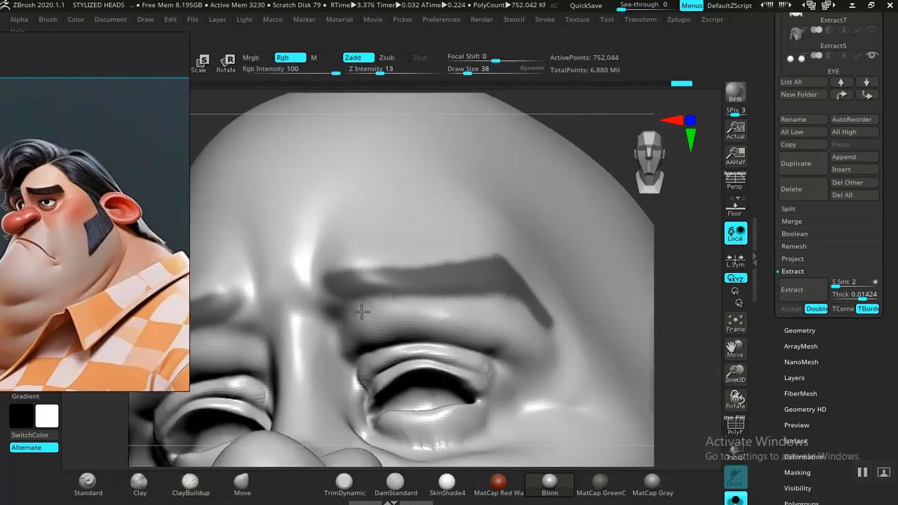
ctrl+alt+drag(321, 316, 344, 310)
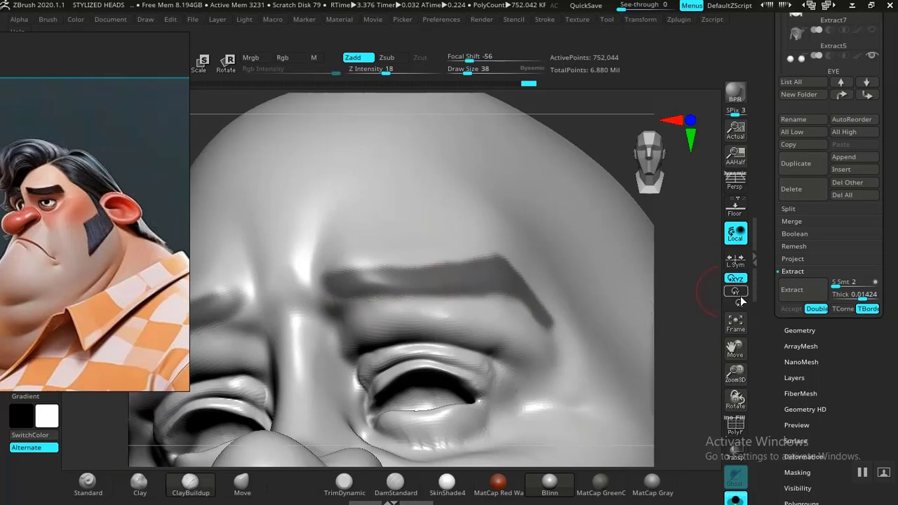
- Extract the masked eyebrows at thickness 0.01424, accept them as a new subtool and turn off Solo
click(793, 292)
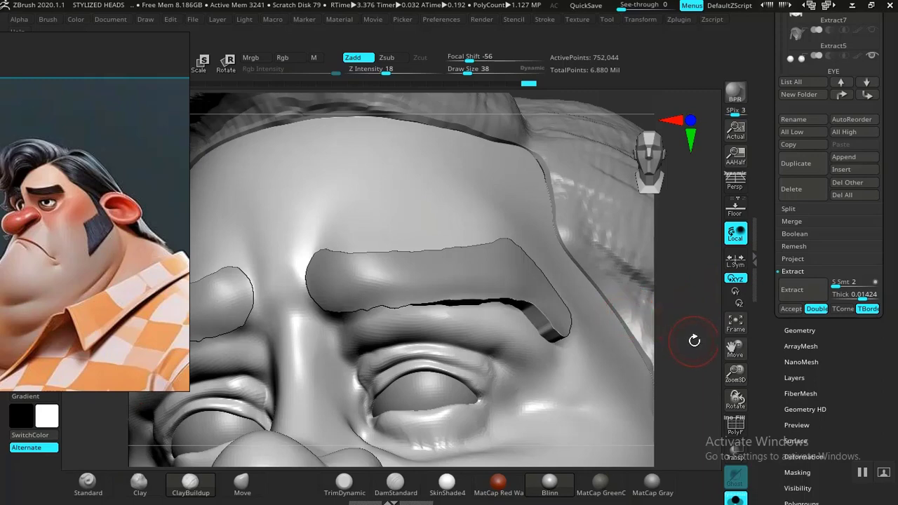
alt+drag(694, 341, 722, 299)
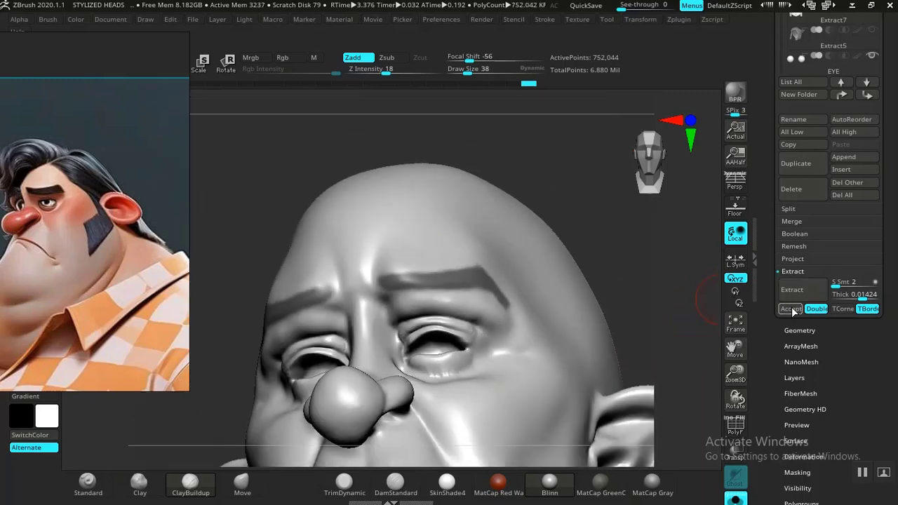
click(792, 309)
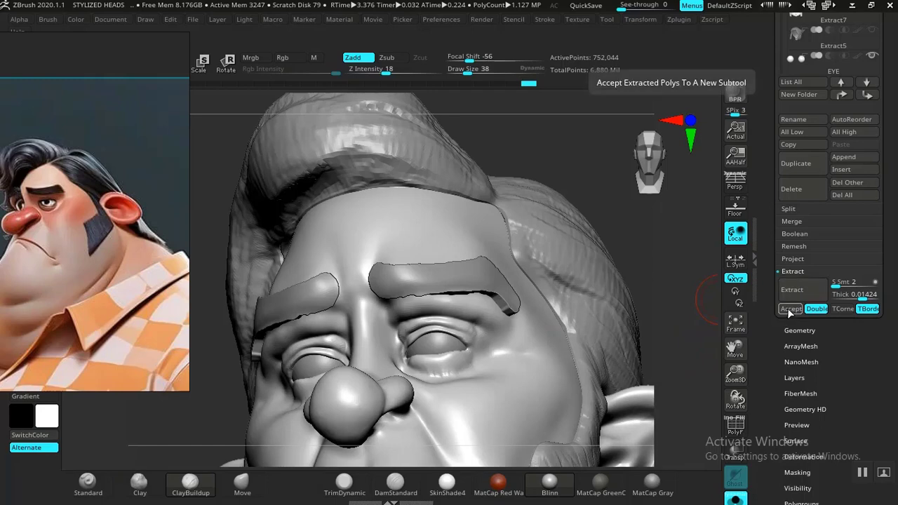
click(791, 309)
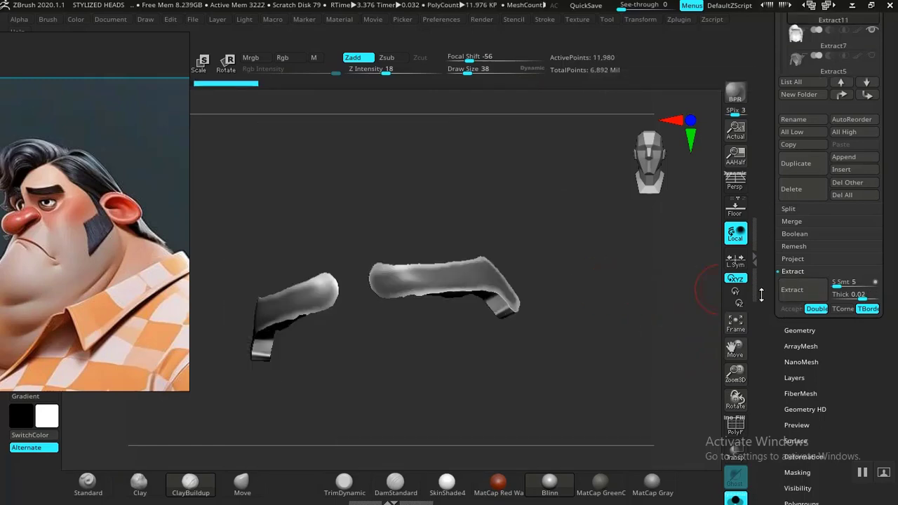
click(735, 498)
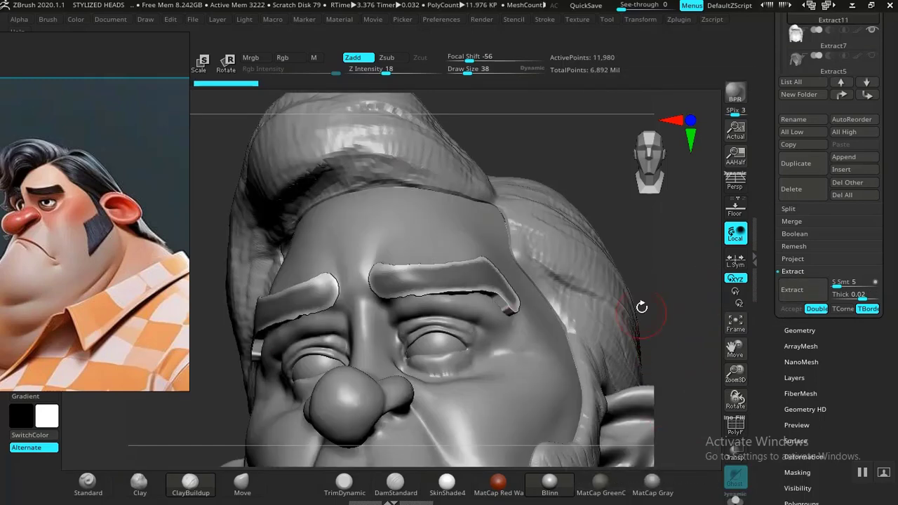
- Round off the extracted eyebrows' edges with the Polish deformation
mouse_move(641, 305)
mouse_down()
mouse_move(662, 274)
mouse_move(627, 277)
mouse_move(603, 261)
mouse_move(646, 313)
mouse_move(637, 309)
mouse_up()
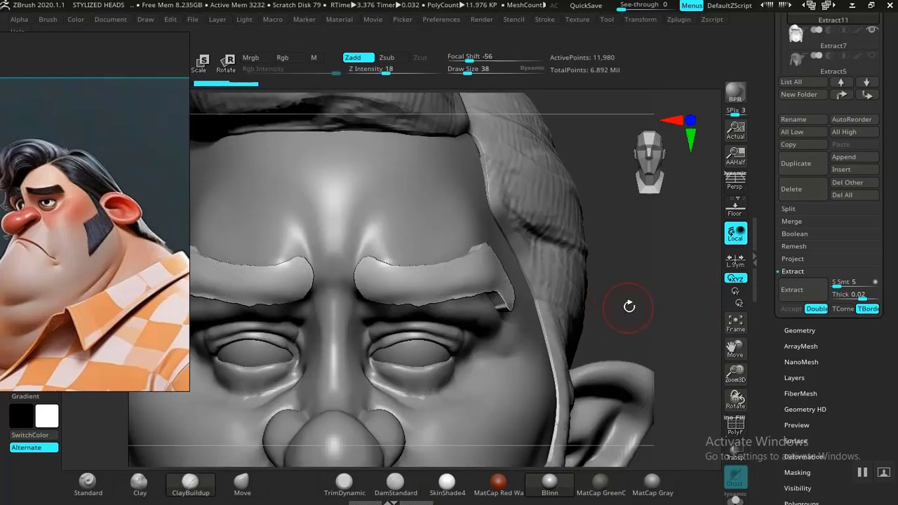
drag(629, 306, 719, 281)
drag(651, 311, 760, 309)
scroll(828, 211, down, 5)
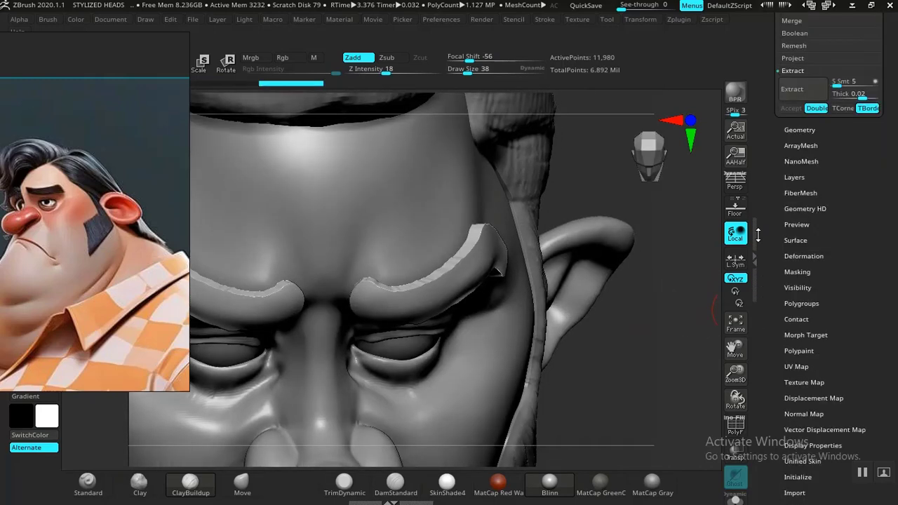
key(ctrl+z)
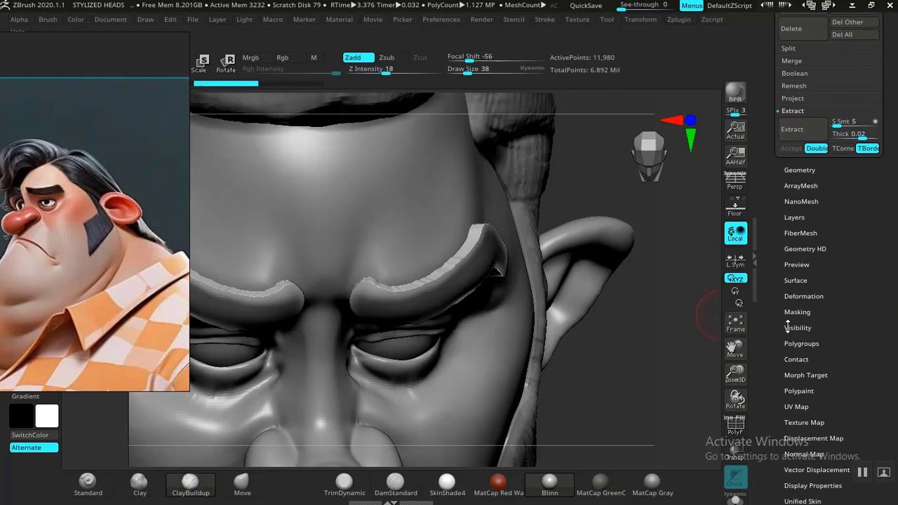
click(804, 297)
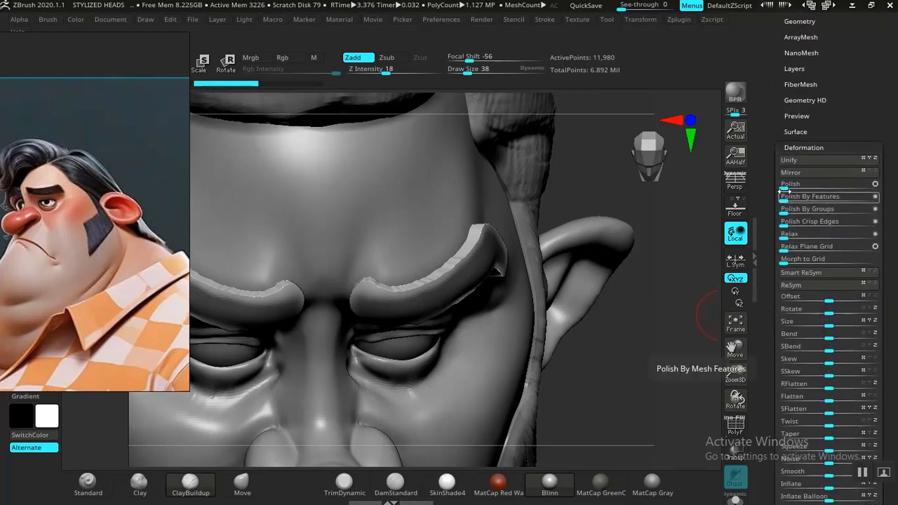
drag(784, 188, 793, 189)
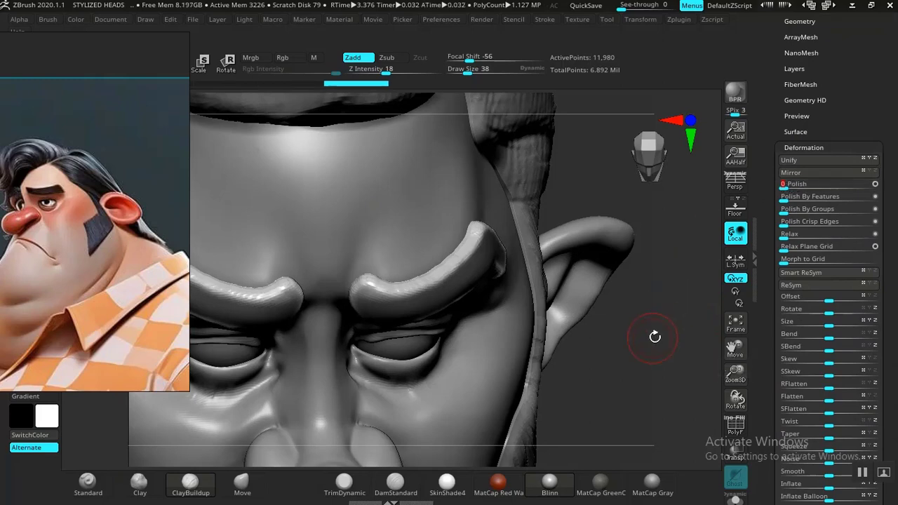
- Undo the last polish pass and smooth the eyebrows with Polish Crisp Edges
key(ctrl+z)
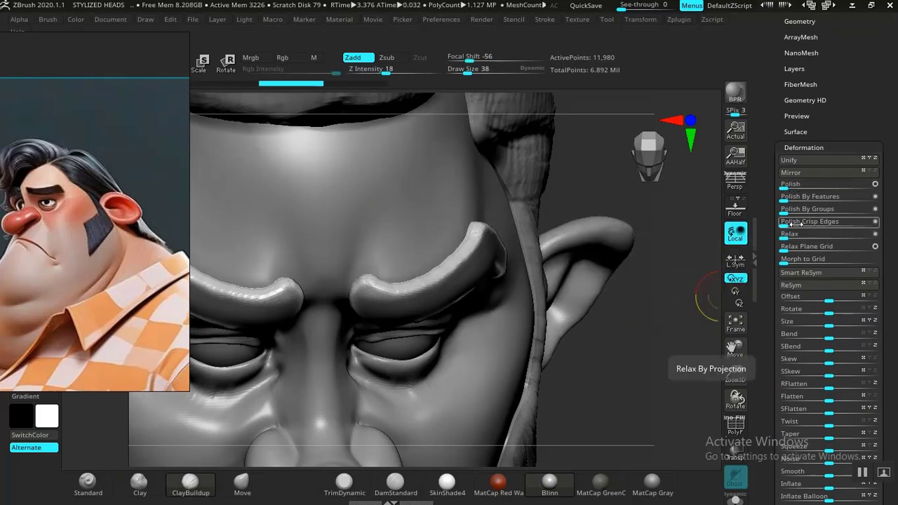
drag(784, 223, 793, 223)
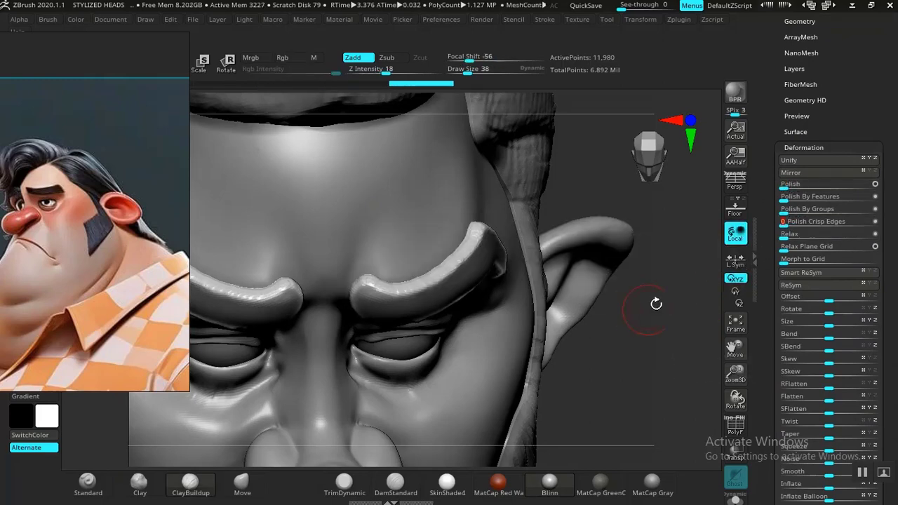
mouse_move(678, 291)
mouse_down()
mouse_move(646, 315)
mouse_move(636, 306)
mouse_move(641, 291)
mouse_move(656, 298)
mouse_up()
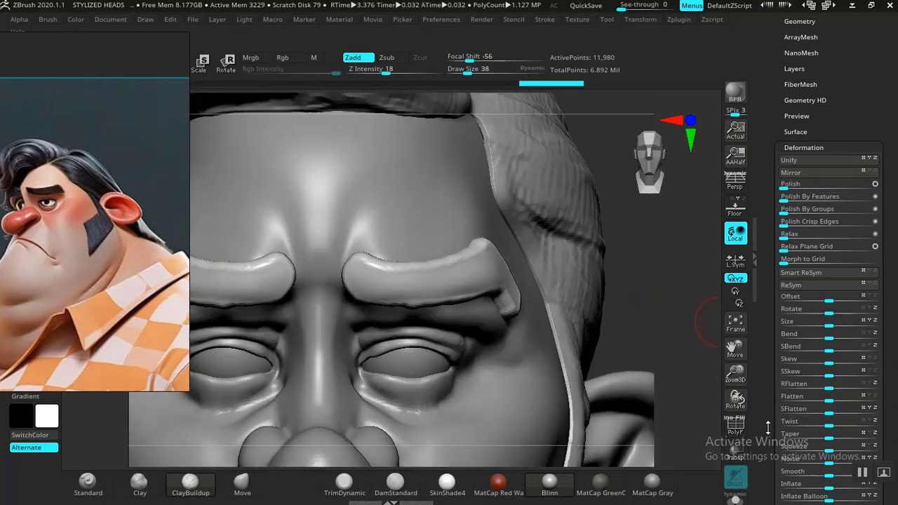
- Thin the eyebrows with a slight negative Inflate and fill out the notch beneath their outer corners using the Move brush
drag(768, 427, 767, 161)
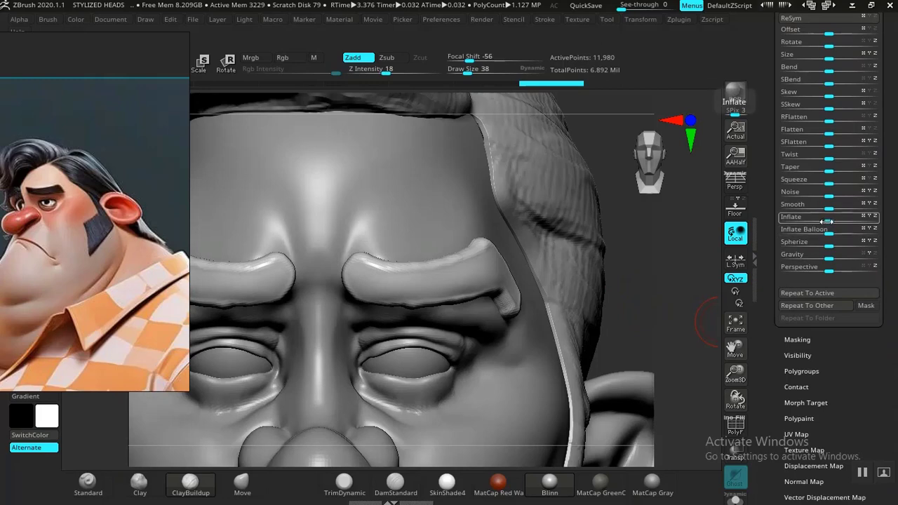
drag(827, 222, 820, 222)
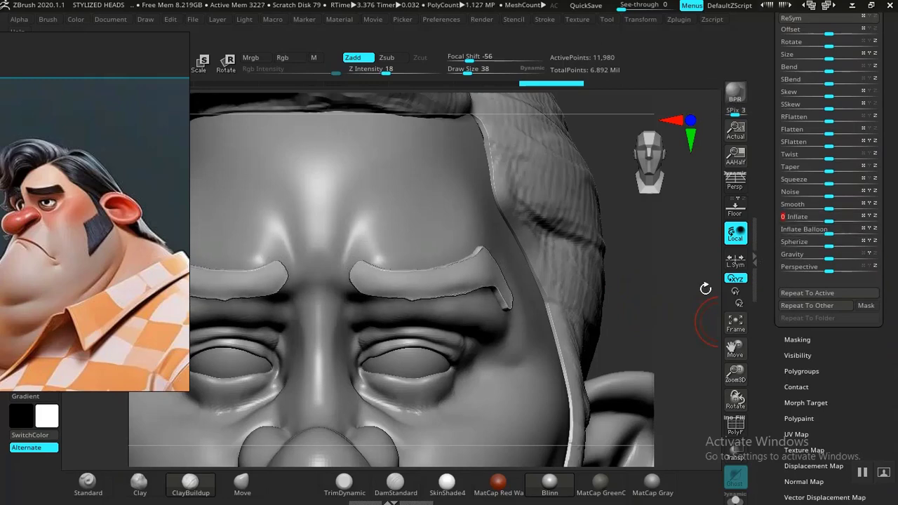
ctrl+right_drag(583, 240, 606, 286)
ctrl+right_drag(668, 377, 609, 333)
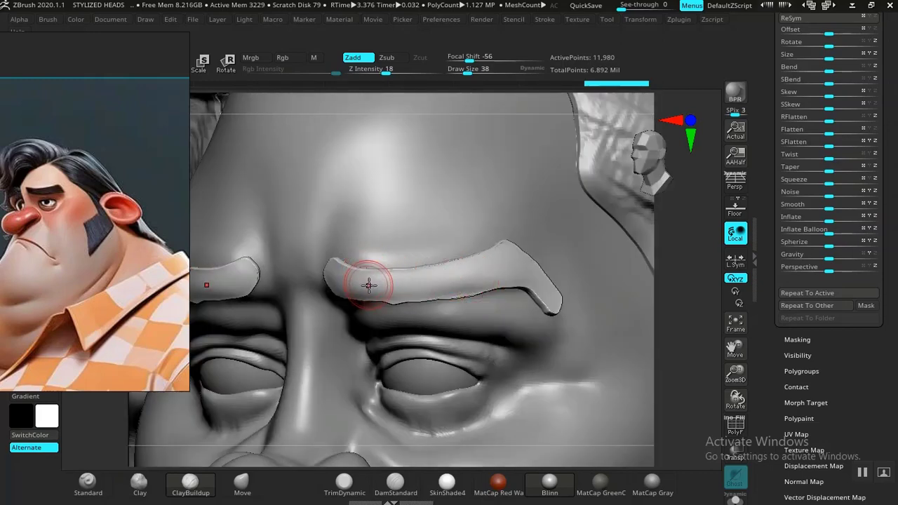
click(243, 492)
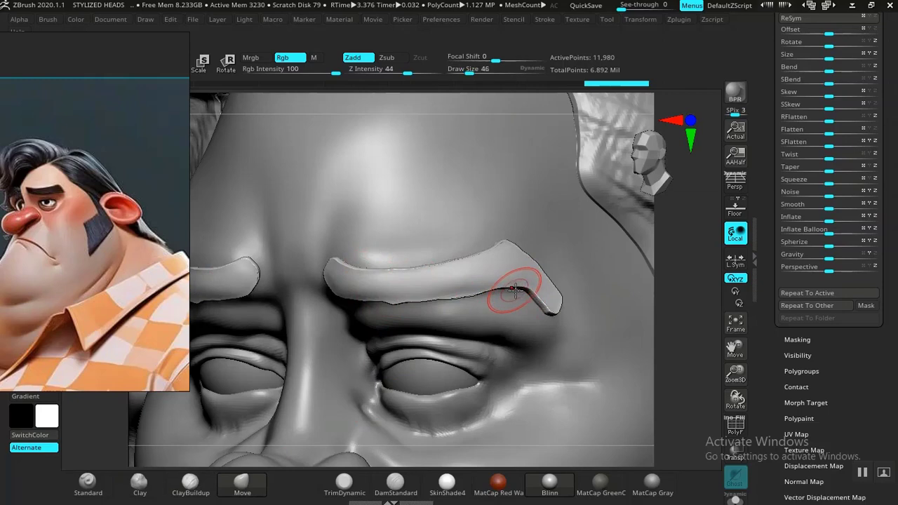
mouse_move(667, 328)
mouse_down()
mouse_move(602, 320)
mouse_move(540, 299)
mouse_up()
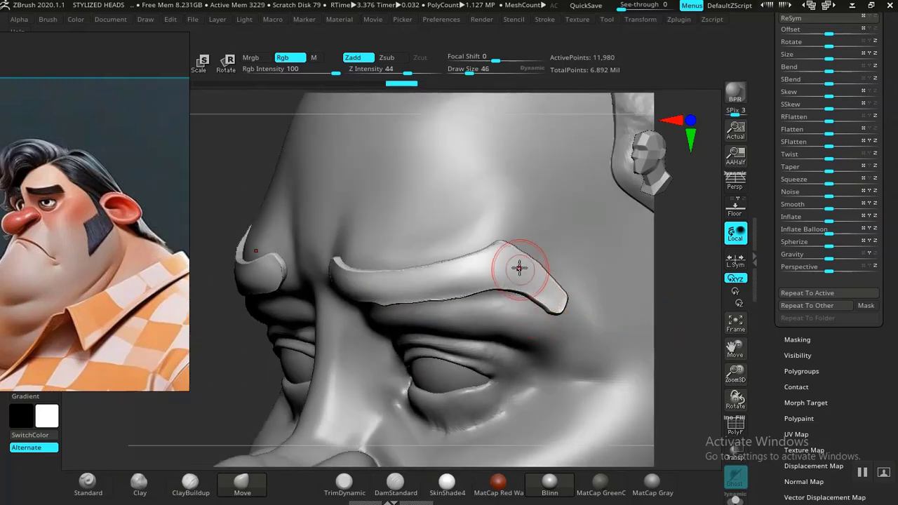
- Smooth the thinned eyebrows' edges with Polish and Polish By Groups, toggling the Polish By Groups mode for the last pass
drag(757, 200, 762, 263)
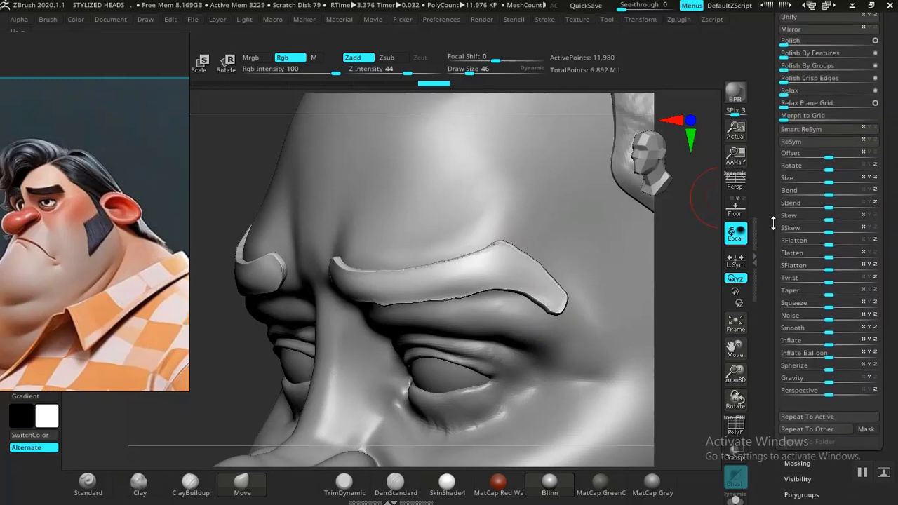
drag(766, 204, 765, 271)
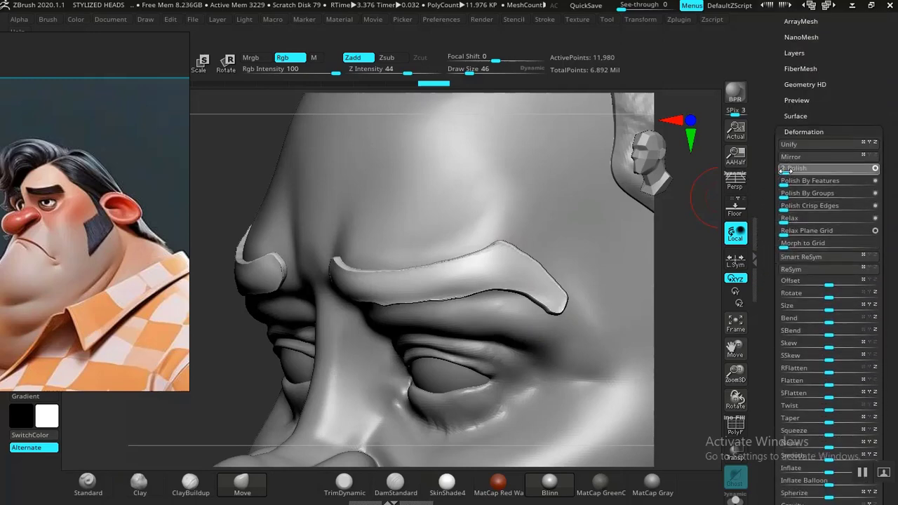
drag(784, 172, 780, 170)
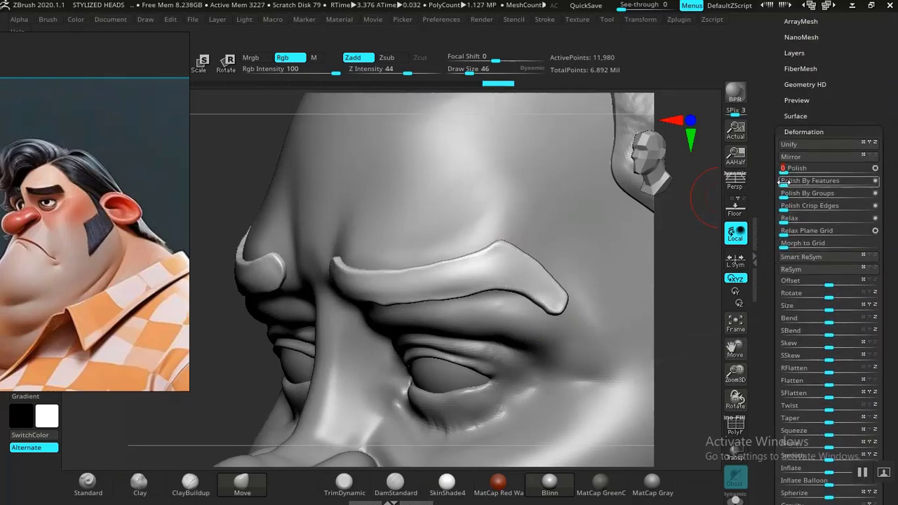
click(788, 195)
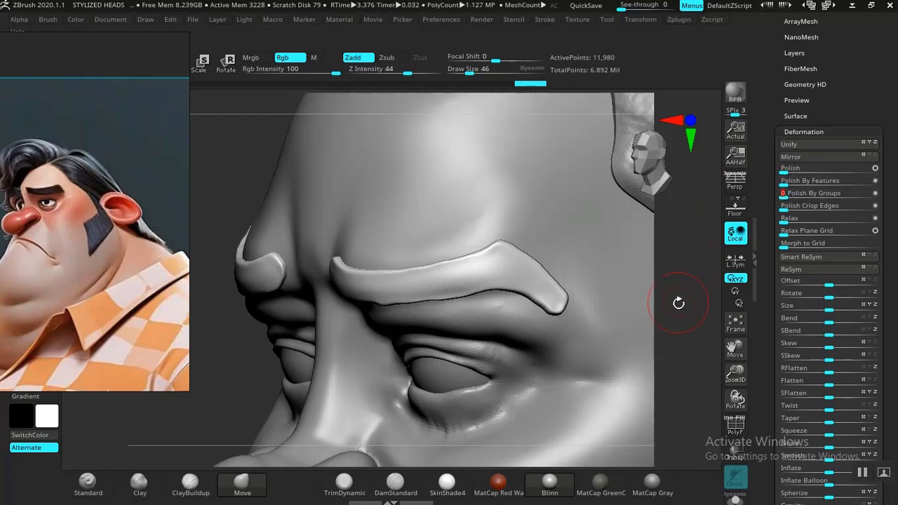
click(876, 195)
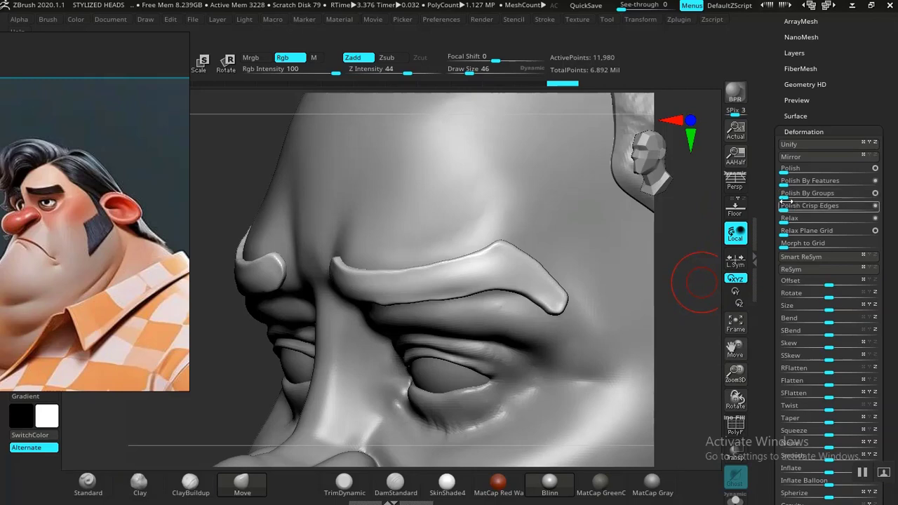
drag(784, 198, 787, 199)
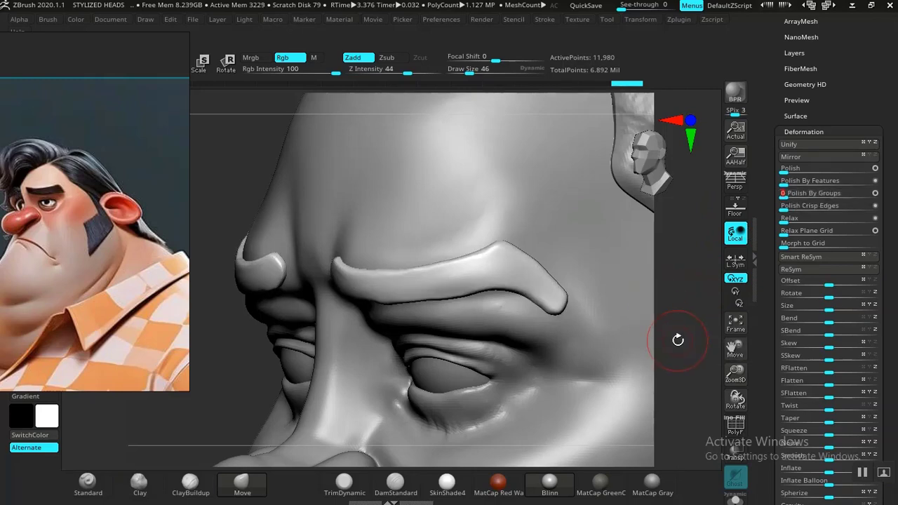
- Adjust the eyebrows' thickness with the Inflate deformation and check them on the face
mouse_move(679, 315)
alt+mouse_down()
mouse_move(667, 323)
mouse_move(712, 325)
mouse_move(648, 319)
mouse_move(660, 321)
mouse_move(676, 355)
mouse_move(681, 285)
alt+mouse_up()
scroll(793, 317, down, 5)
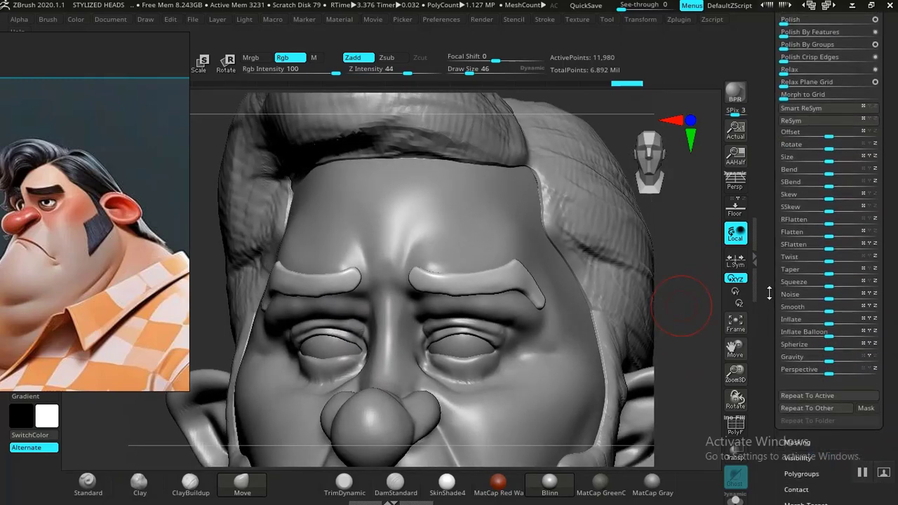
drag(830, 315, 797, 322)
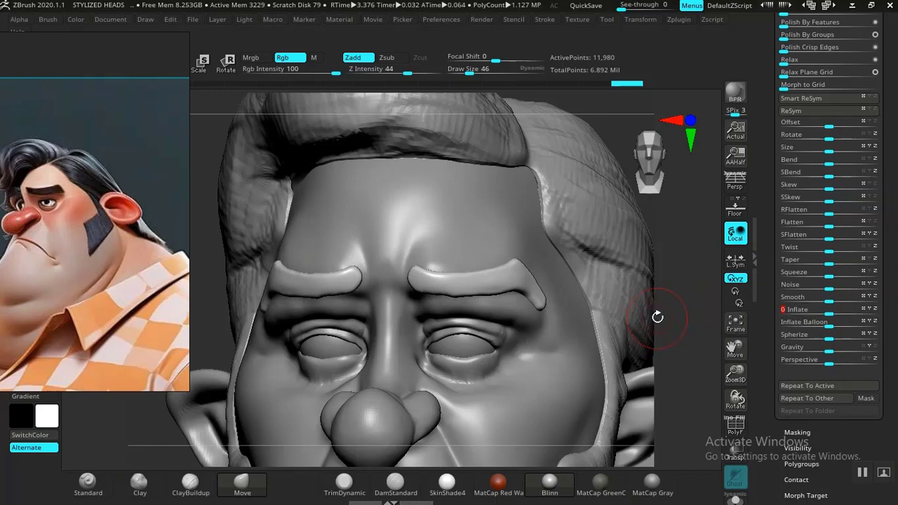
drag(699, 347, 693, 386)
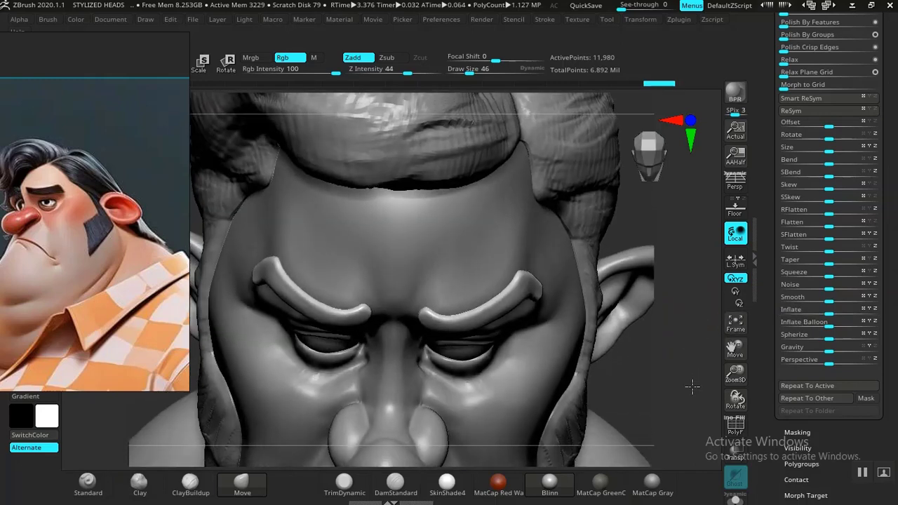
drag(676, 335, 613, 286)
- Make the hair the active subtool and move the reference picture to the other side of the sculpt
alt+click(470, 217)
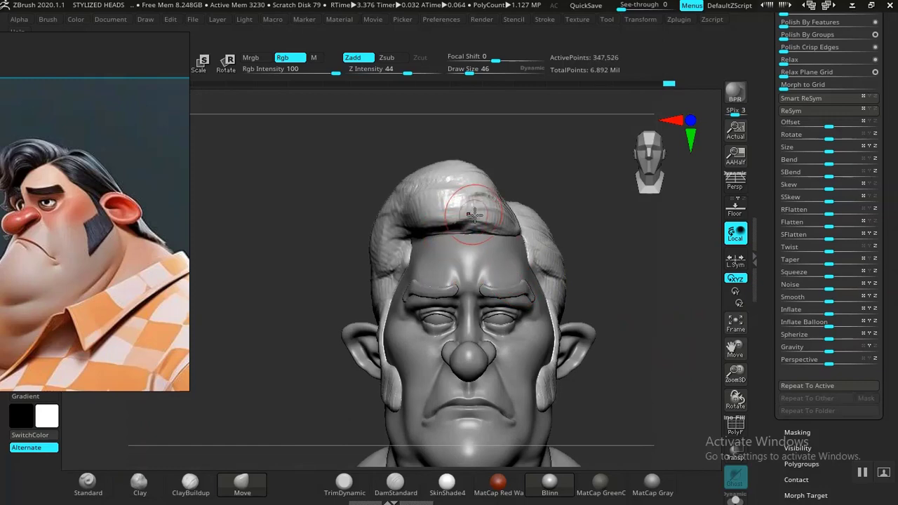
alt+drag(644, 317, 645, 347)
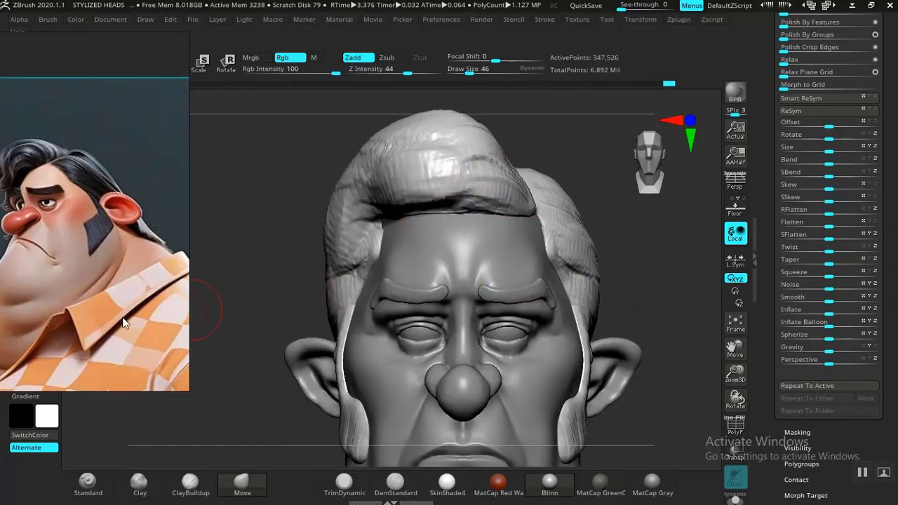
right_drag(123, 318, 694, 252)
drag(216, 279, 251, 273)
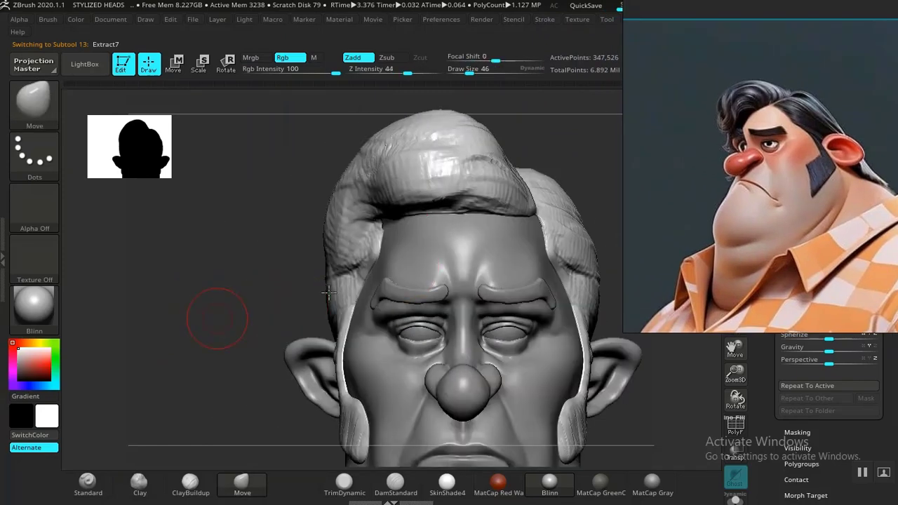
alt+right_drag(437, 327, 326, 308)
mouse_move(564, 276)
mouse_down()
mouse_move(470, 320)
mouse_move(377, 337)
mouse_up()
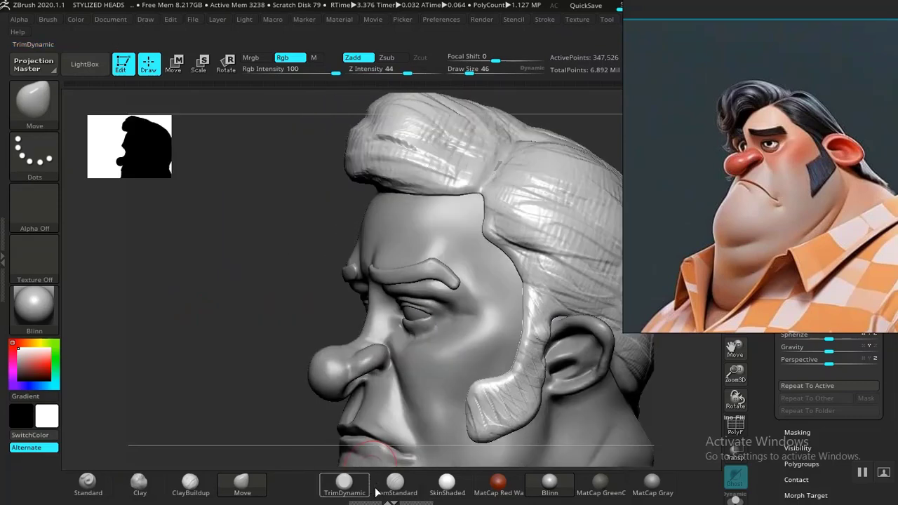
- Carve a groove with DamStandard through the side hair from the temple, above the ear, toward the back of the head
click(384, 481)
mouse_move(195, 332)
alt+mouse_down()
mouse_move(165, 319)
mouse_move(31, 313)
alt+mouse_up()
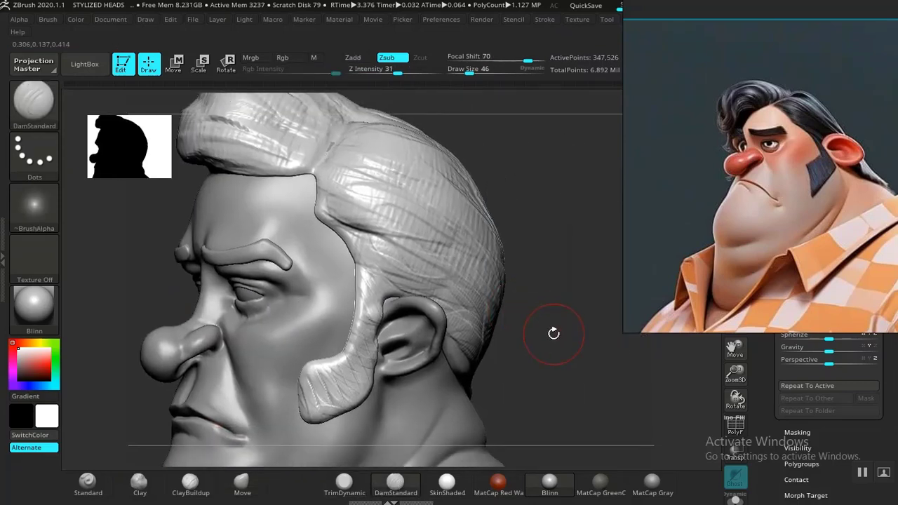
mouse_move(553, 333)
mouse_down()
mouse_move(569, 333)
mouse_move(561, 379)
mouse_move(538, 411)
mouse_up()
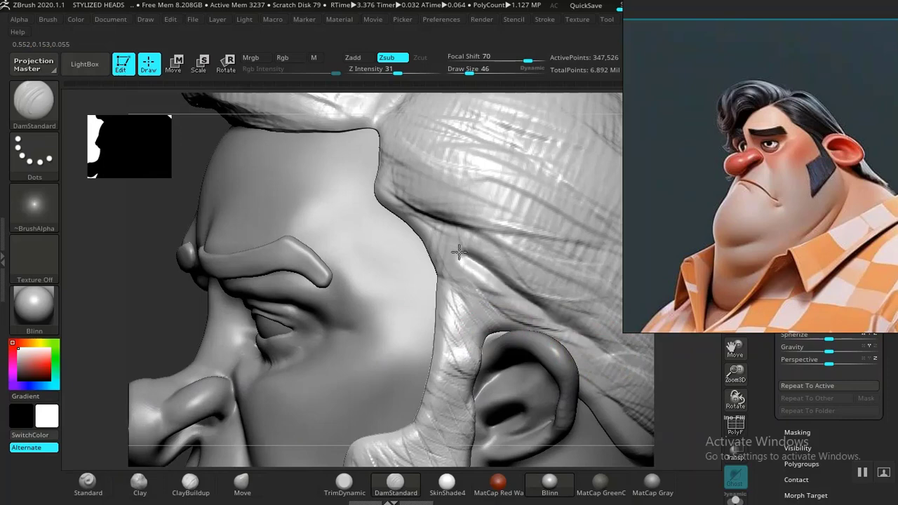
key(ctrl+z)
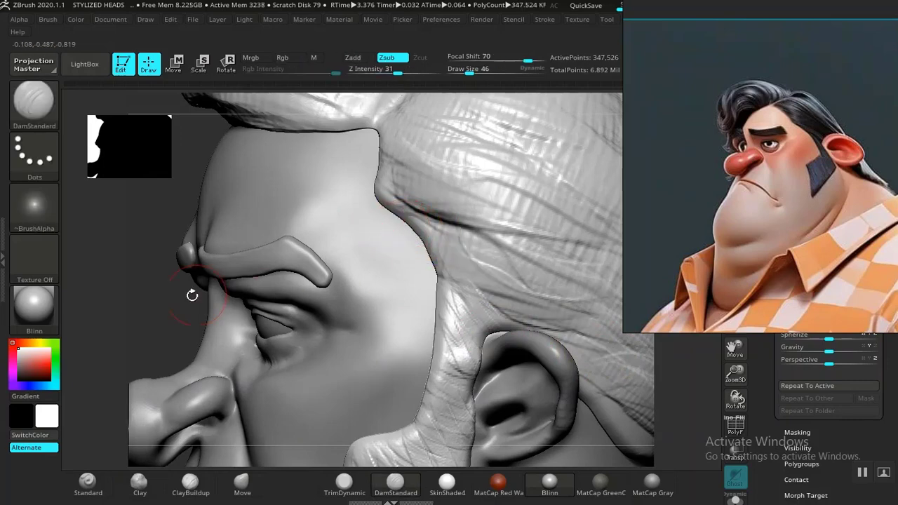
alt+drag(124, 282, 359, 253)
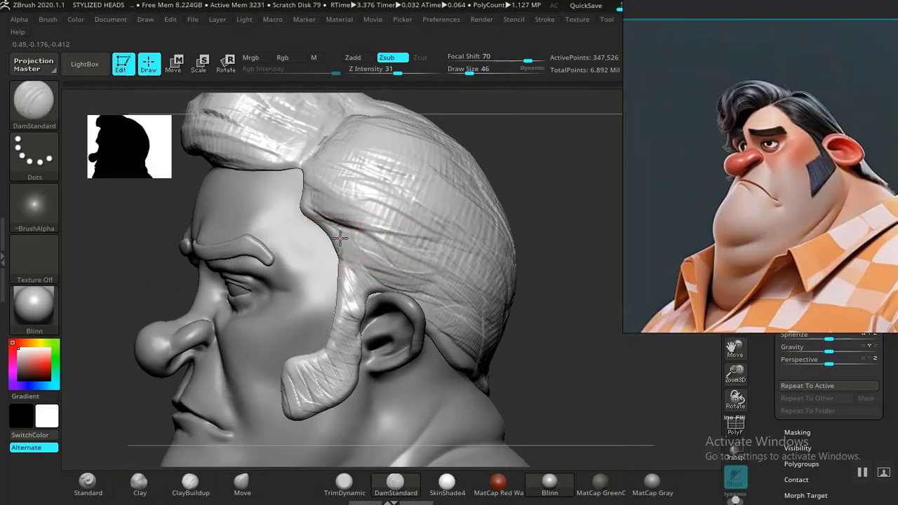
drag(390, 284, 484, 306)
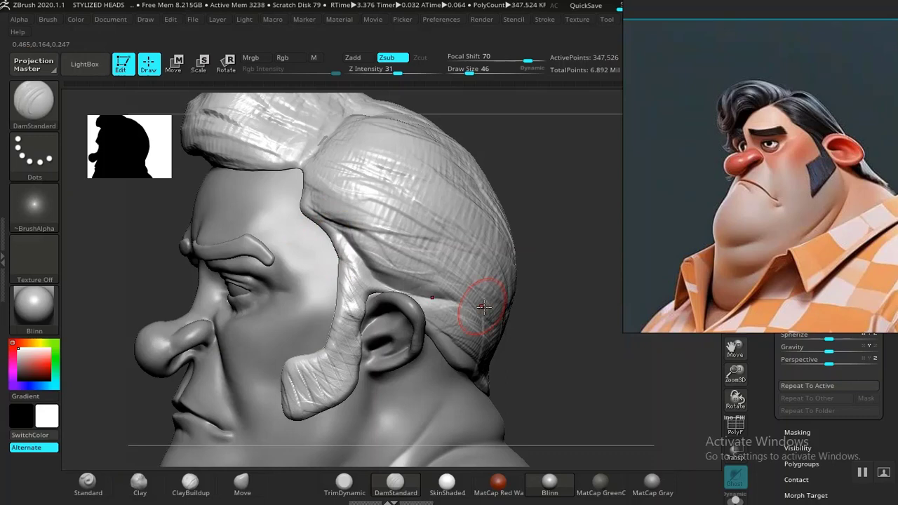
drag(390, 275, 344, 231)
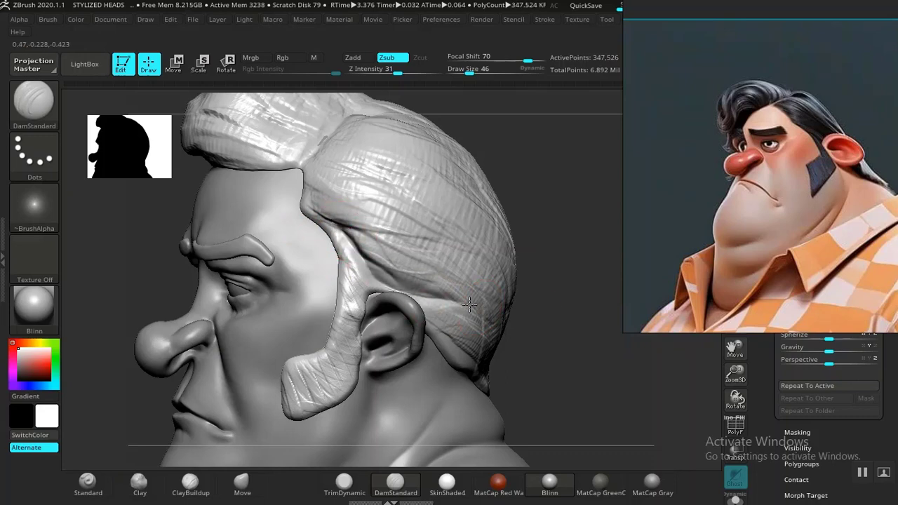
- Smooth the rough surface on the front of the swept-up hair above the forehead
mouse_move(519, 322)
mouse_down()
mouse_move(592, 343)
mouse_move(468, 315)
mouse_move(573, 331)
mouse_move(552, 343)
mouse_up()
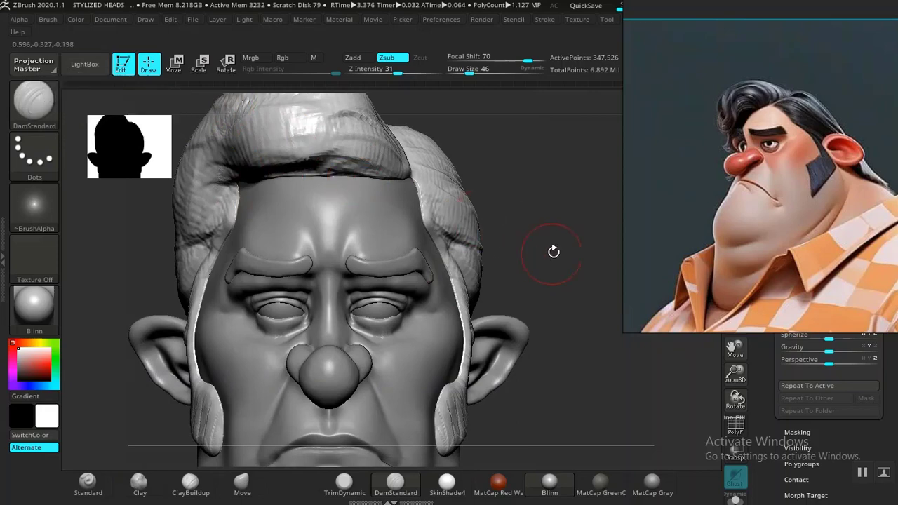
mouse_move(554, 251)
mouse_down()
mouse_move(575, 327)
mouse_move(585, 304)
mouse_move(589, 337)
mouse_up()
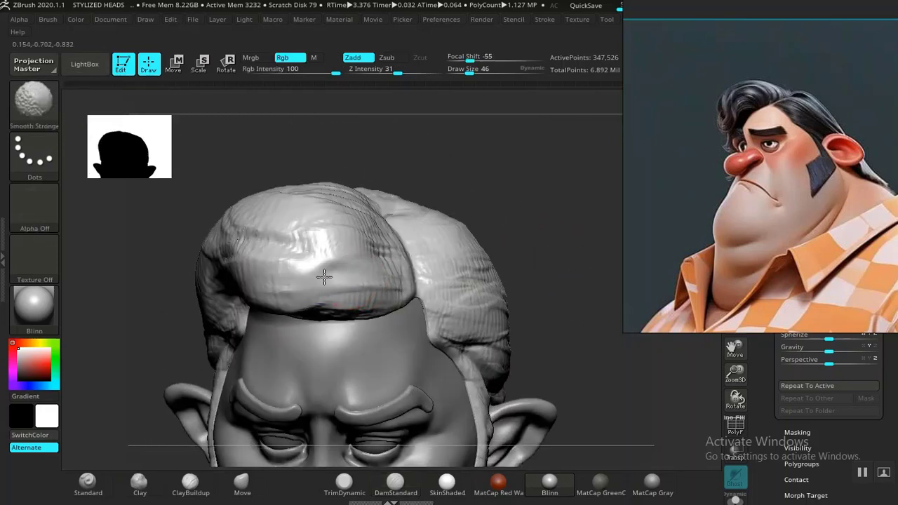
shift+drag(324, 277, 337, 270)
mouse_move(336, 270)
shift+mouse_down()
mouse_move(345, 283)
mouse_move(321, 280)
shift+mouse_up()
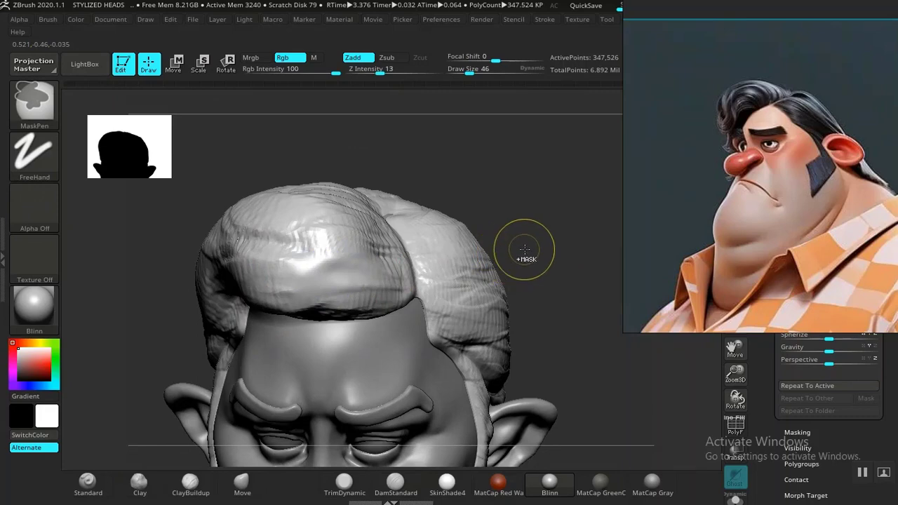
- Undo the last change, carve a DamStandard groove in the hair behind the ear, and build up the nape hairline with ClayBuildup
key(ctrl+z)
mouse_move(531, 245)
mouse_down()
mouse_move(583, 216)
mouse_move(565, 227)
mouse_up()
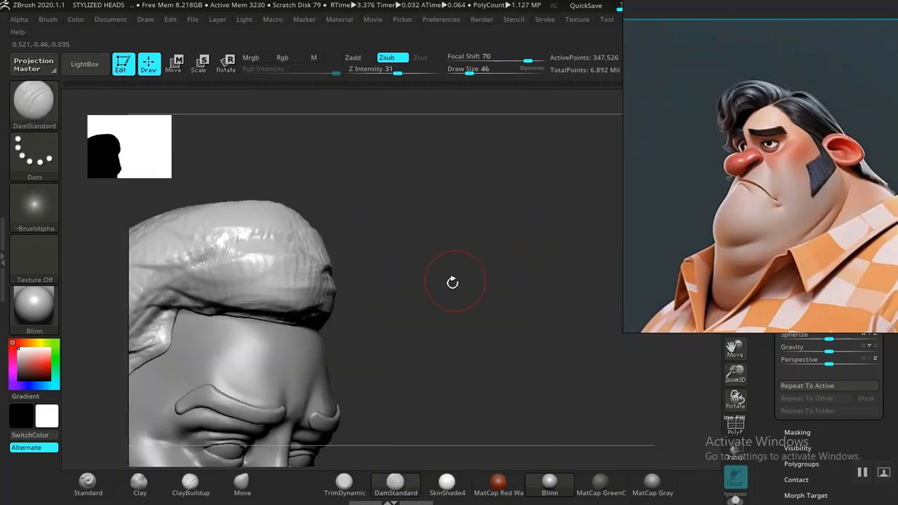
drag(452, 282, 367, 321)
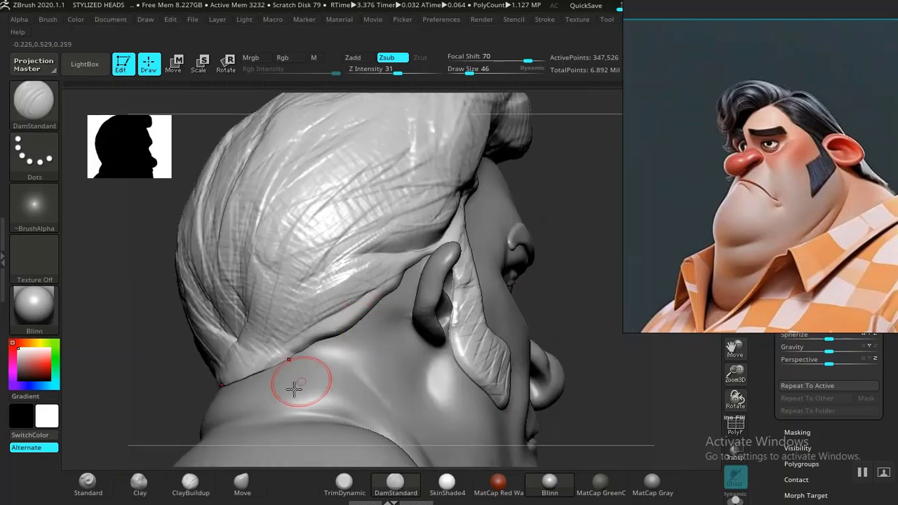
drag(398, 259, 363, 305)
click(188, 484)
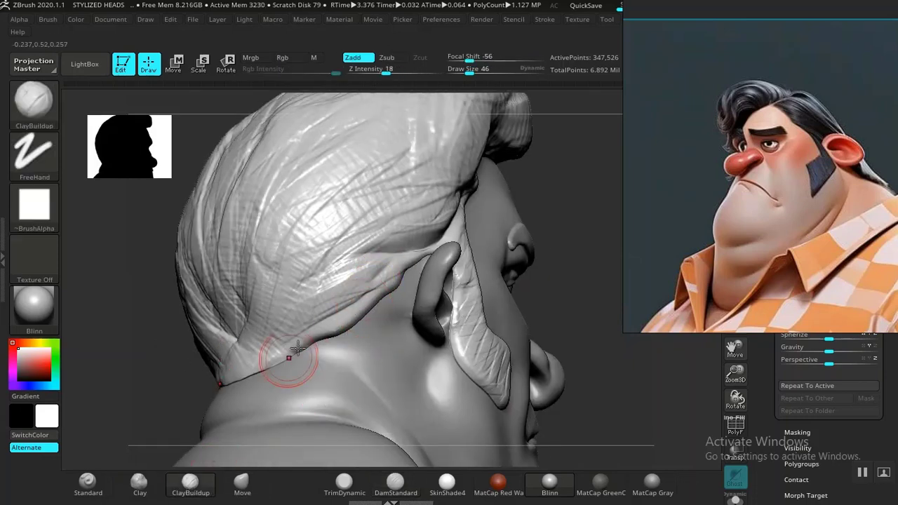
mouse_move(293, 340)
mouse_down()
mouse_move(349, 301)
mouse_move(298, 338)
mouse_up()
ctrl+right_drag(516, 243, 338, 297)
drag(313, 340, 281, 317)
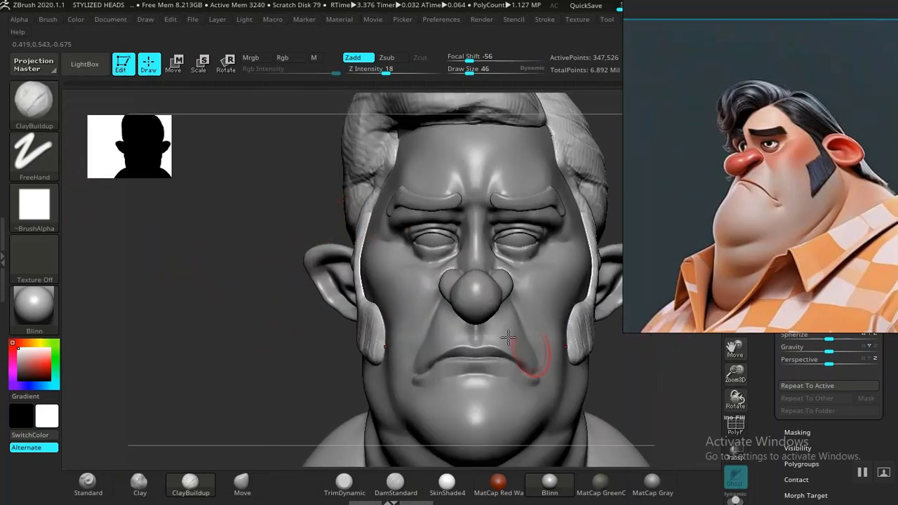
- Load the ZBGs_Long_Hair sculpting brush from the brush library
click(86, 70)
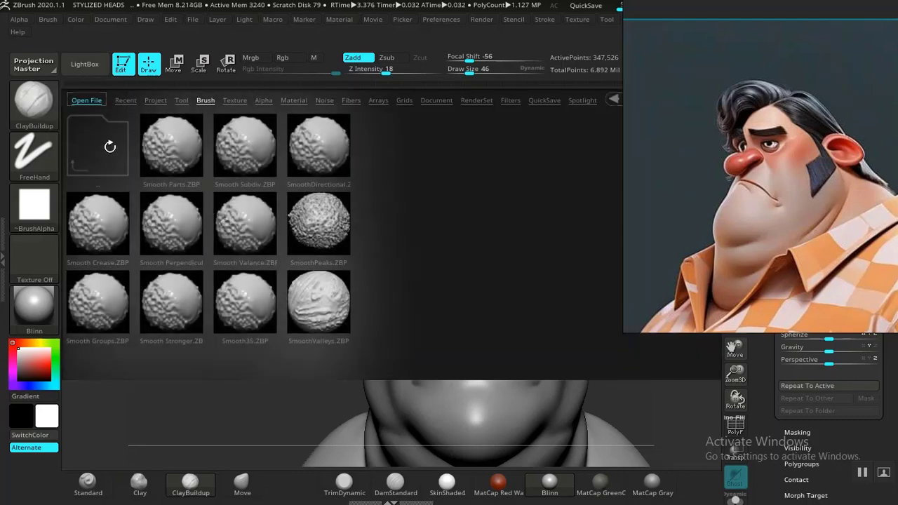
double_click(106, 149)
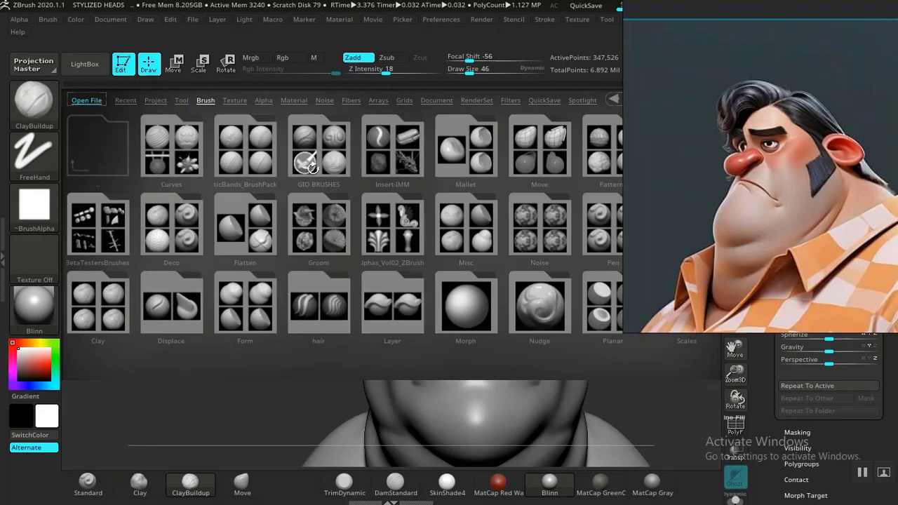
double_click(314, 157)
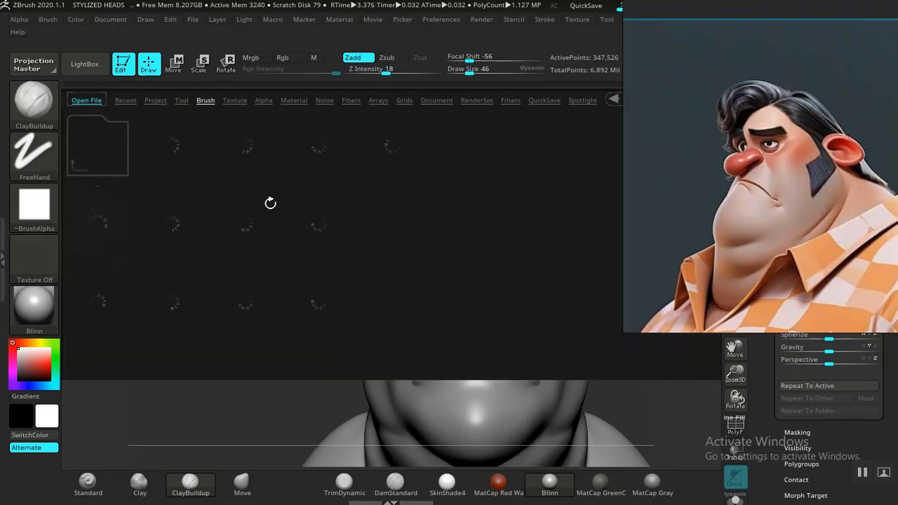
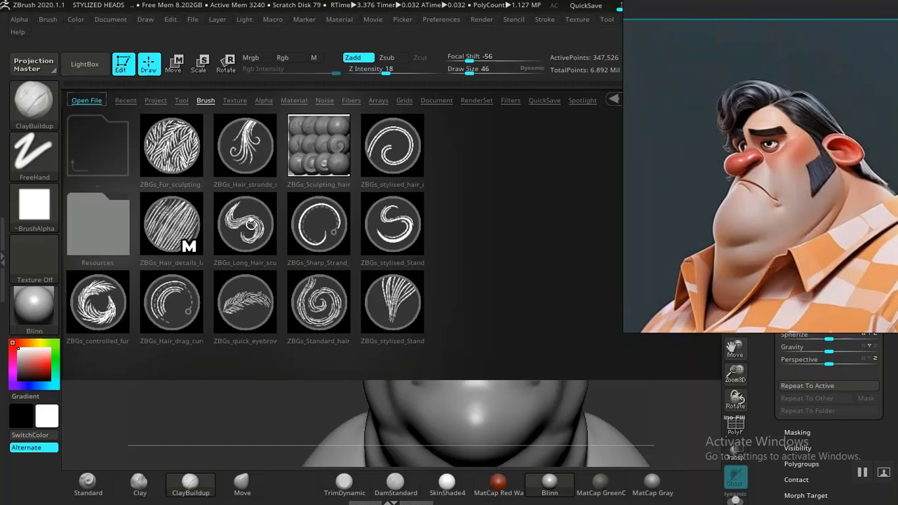
double_click(250, 224)
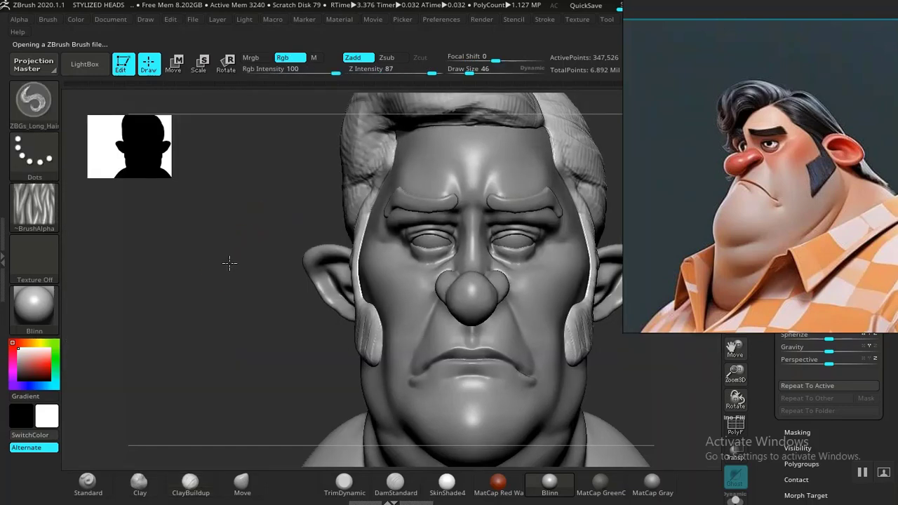
- Try a long-hair strand stroke across the side hair above the ear at draw size 46, and undo it
drag(229, 263, 226, 284)
mouse_move(243, 318)
mouse_down()
mouse_move(203, 373)
mouse_move(283, 327)
mouse_up()
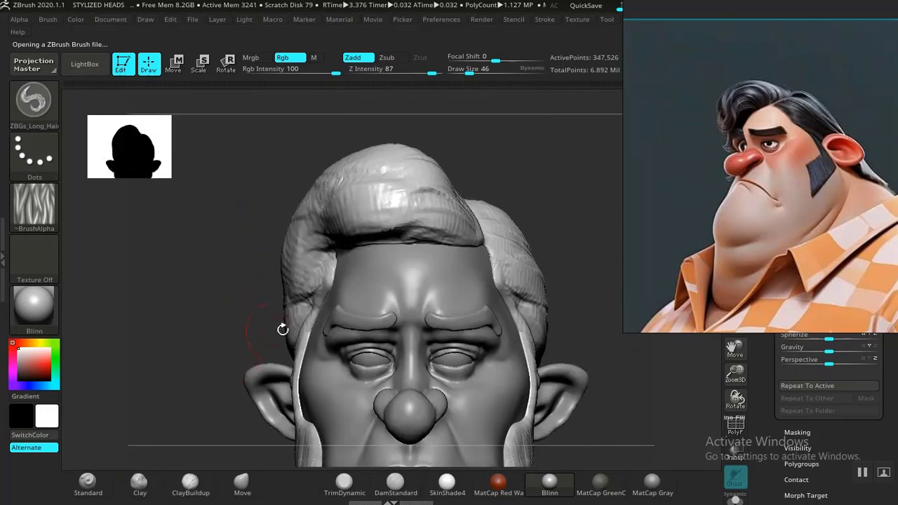
mouse_move(512, 197)
mouse_down()
mouse_move(482, 241)
mouse_move(508, 207)
mouse_move(516, 234)
mouse_up()
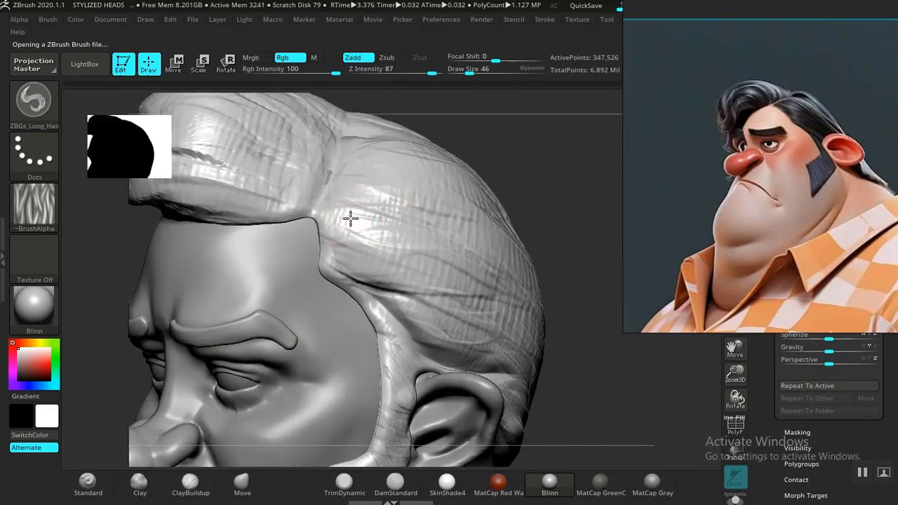
drag(396, 240, 512, 280)
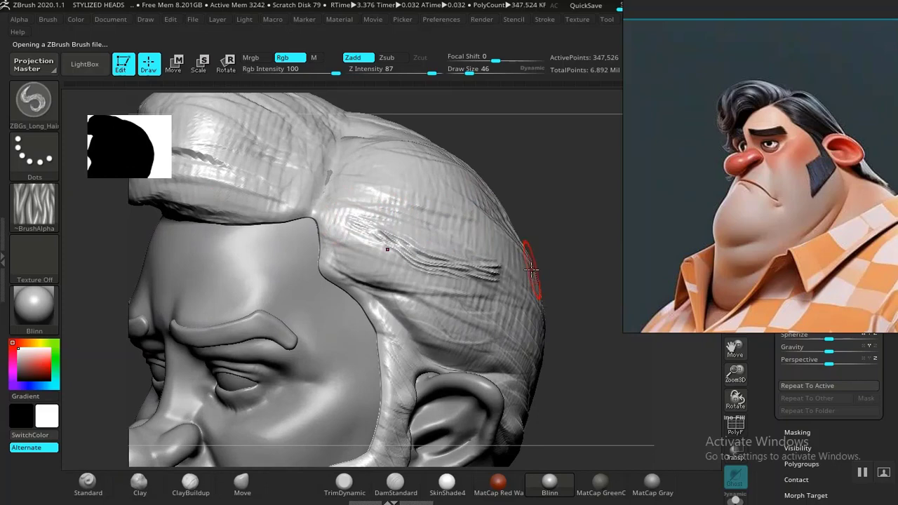
key(ctrl+z)
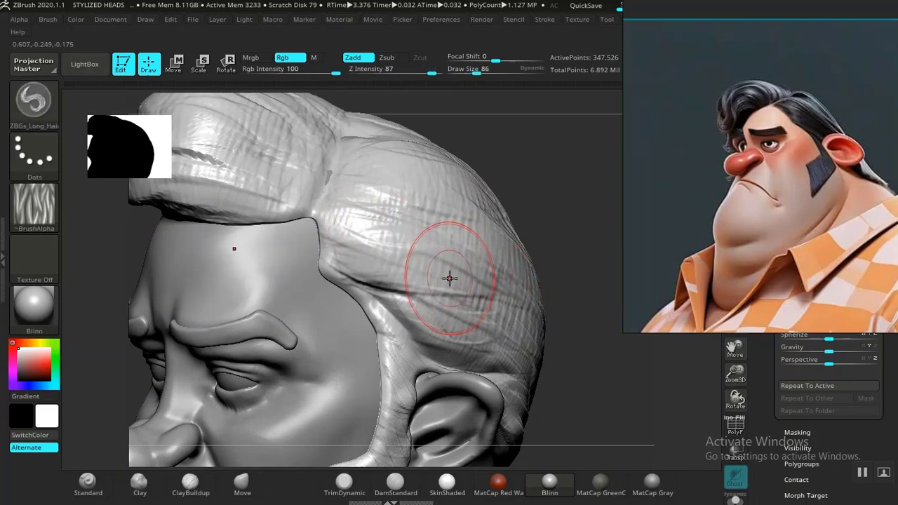
- Try a wider long-hair stroke from the temple toward the back of the head at draw size 94, and undo it
key(bracketright)
mouse_move(555, 228)
mouse_down()
mouse_move(565, 238)
mouse_move(575, 178)
mouse_move(593, 172)
mouse_move(512, 214)
mouse_up()
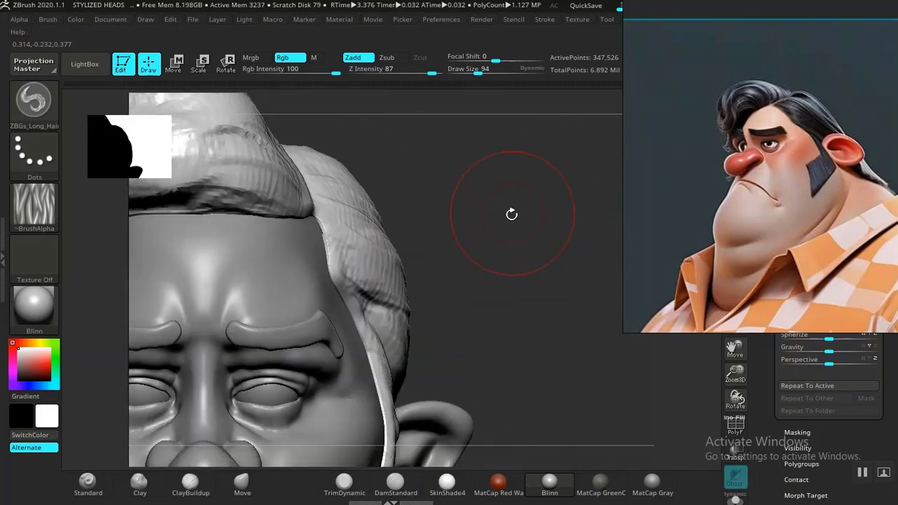
drag(506, 268, 437, 267)
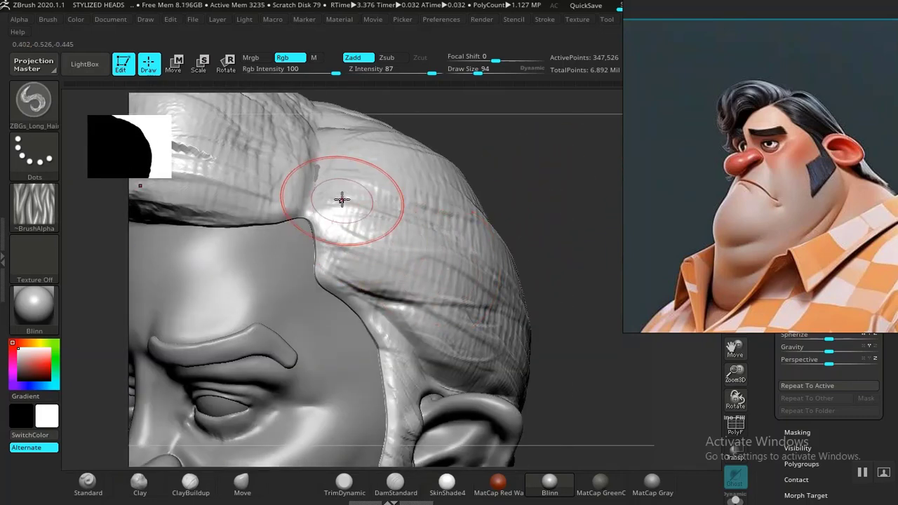
drag(341, 200, 548, 289)
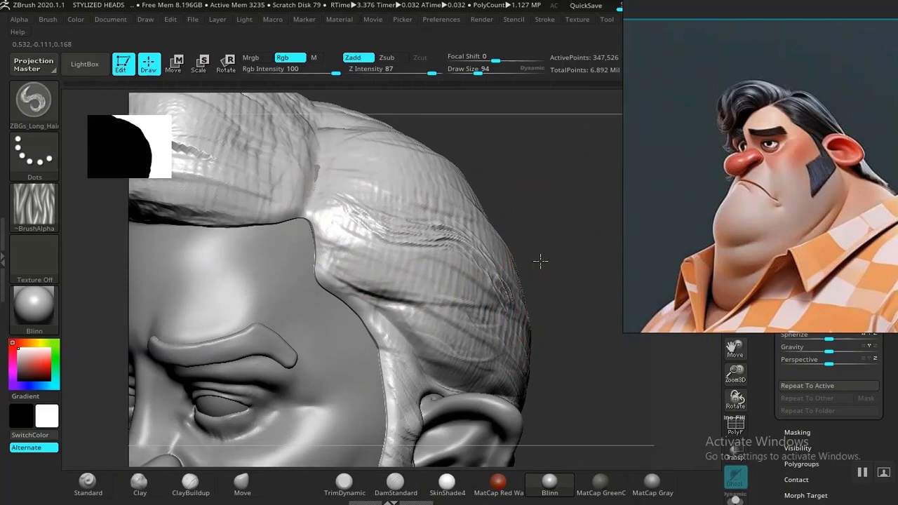
key(ctrl+z)
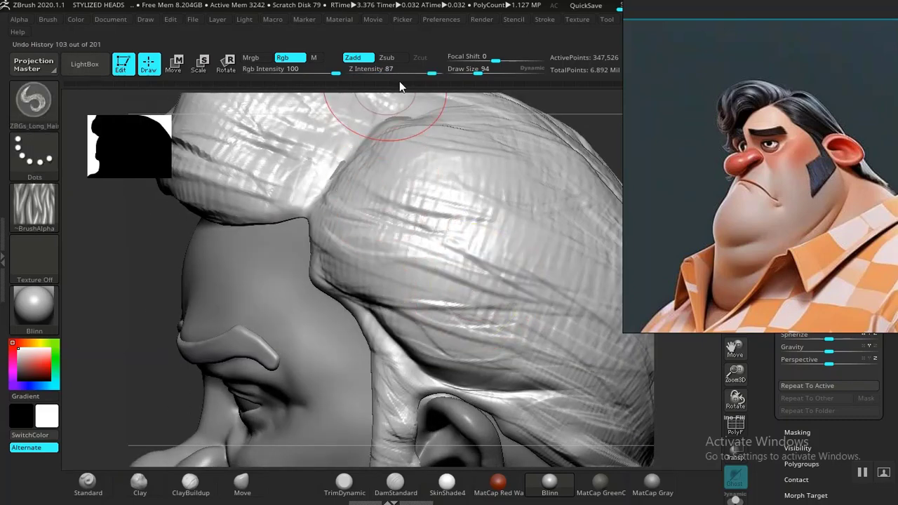
- Try several long-hair strand strokes across the side hair above the ear at Z Intensity 100
drag(432, 73, 439, 73)
mouse_move(344, 243)
mouse_down()
mouse_move(327, 235)
mouse_move(498, 291)
mouse_move(551, 330)
mouse_move(635, 326)
mouse_up()
mouse_move(344, 270)
mouse_down()
mouse_move(523, 340)
mouse_move(608, 324)
mouse_up()
mouse_move(378, 335)
mouse_down()
mouse_move(452, 363)
mouse_move(609, 334)
mouse_up()
mouse_move(119, 294)
alt+mouse_down()
mouse_move(157, 311)
mouse_move(193, 297)
mouse_move(168, 295)
alt+mouse_up()
alt+drag(556, 259, 565, 301)
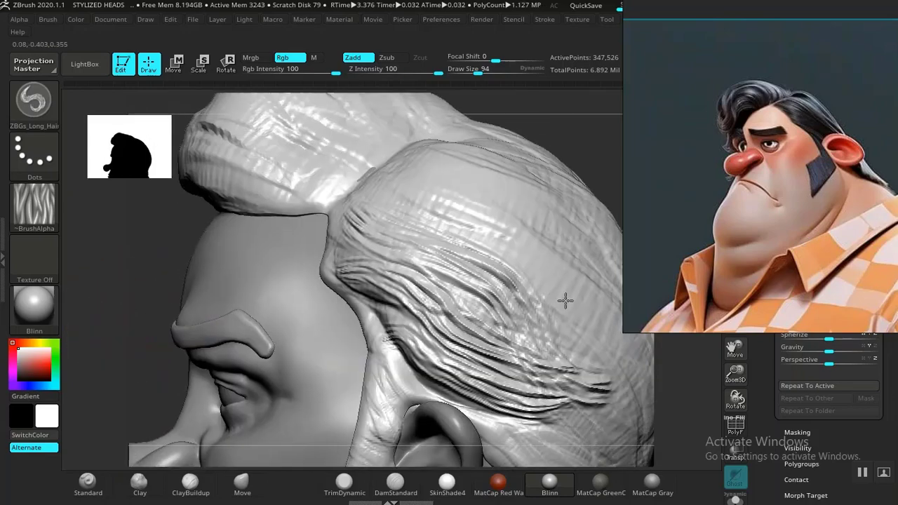
mouse_move(586, 145)
mouse_down()
mouse_move(634, 141)
mouse_move(555, 204)
mouse_move(513, 253)
mouse_move(495, 292)
mouse_move(361, 221)
mouse_move(398, 261)
mouse_move(434, 341)
mouse_up()
key(ctrl)
- Smooth the side hair, try another long-hair stroke from the temple toward the ear, and undo that stroke
mouse_move(428, 261)
shift+mouse_down()
mouse_move(435, 229)
mouse_move(426, 192)
shift+mouse_up()
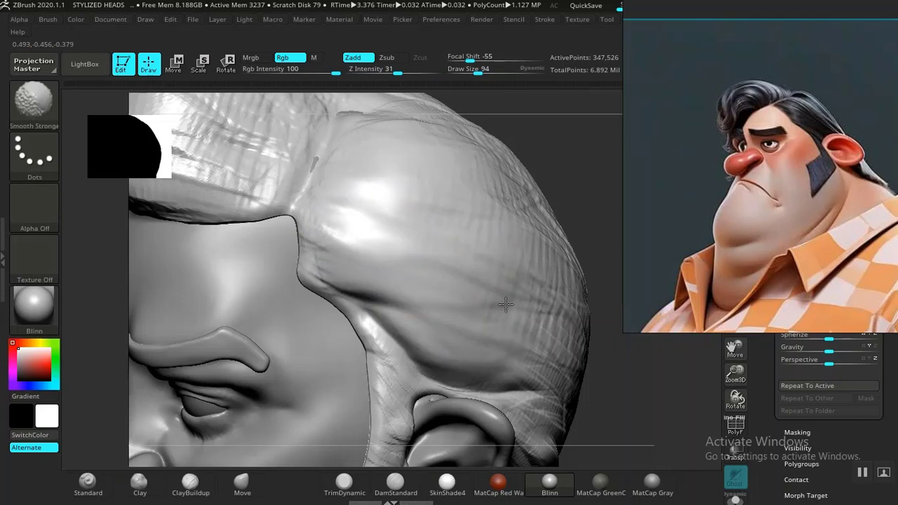
mouse_move(317, 209)
mouse_down()
mouse_move(362, 245)
mouse_move(454, 293)
mouse_up()
drag(596, 225, 606, 211)
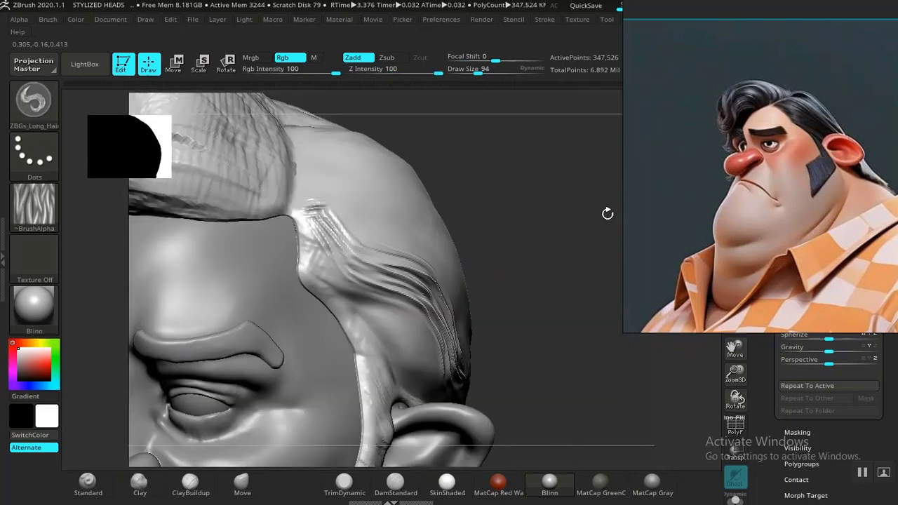
key(ctrl)
key(ctrl+z)
- Smooth the side hair from the temple down over the sideburn in front of the ear
mouse_move(555, 264)
mouse_down()
mouse_move(414, 278)
mouse_move(361, 270)
mouse_up()
shift+drag(351, 266, 330, 267)
shift+drag(359, 288, 379, 346)
shift+drag(403, 379, 390, 435)
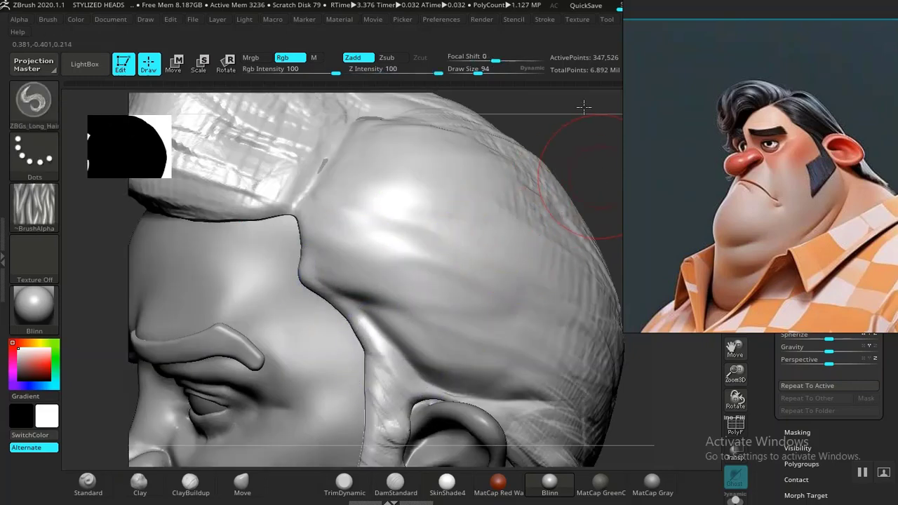
alt+drag(583, 106, 576, 14)
mouse_move(391, 316)
shift+mouse_down()
mouse_move(377, 284)
mouse_move(369, 389)
shift+mouse_up()
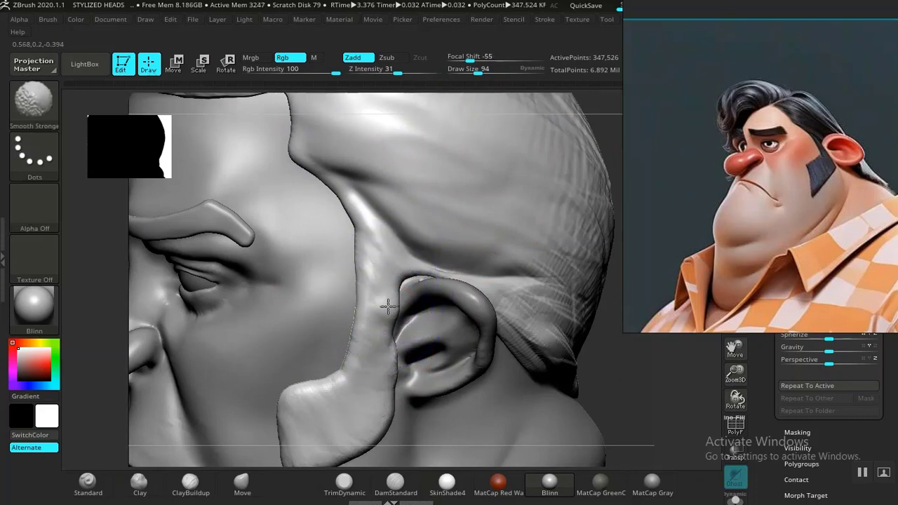
- Smooth out the rough strand grooves behind the ear and across the back of the head
mouse_move(631, 386)
mouse_down()
mouse_move(543, 373)
mouse_move(435, 250)
mouse_up()
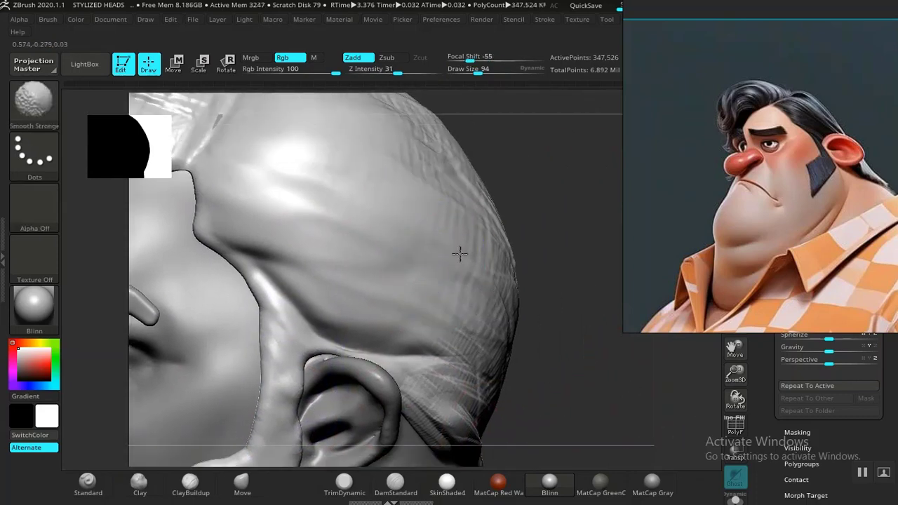
drag(602, 366, 535, 357)
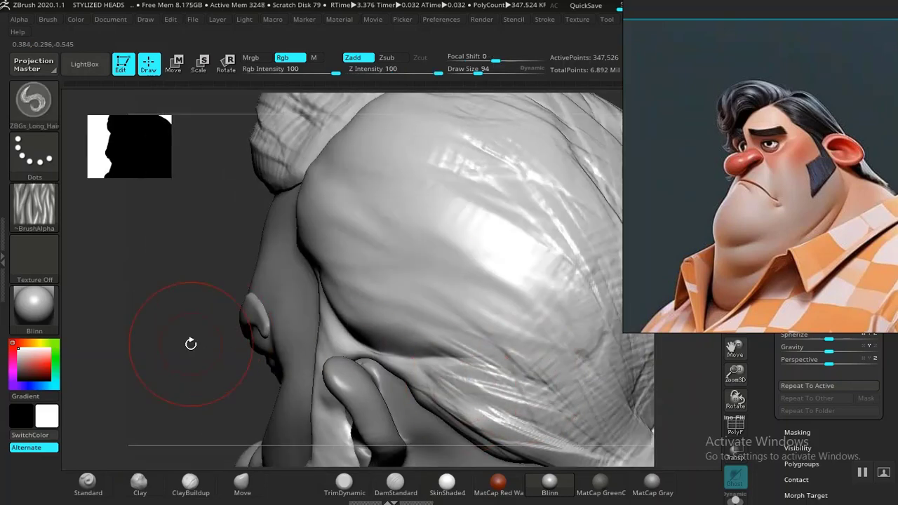
mouse_move(190, 344)
mouse_down()
mouse_move(211, 256)
mouse_move(351, 281)
mouse_up()
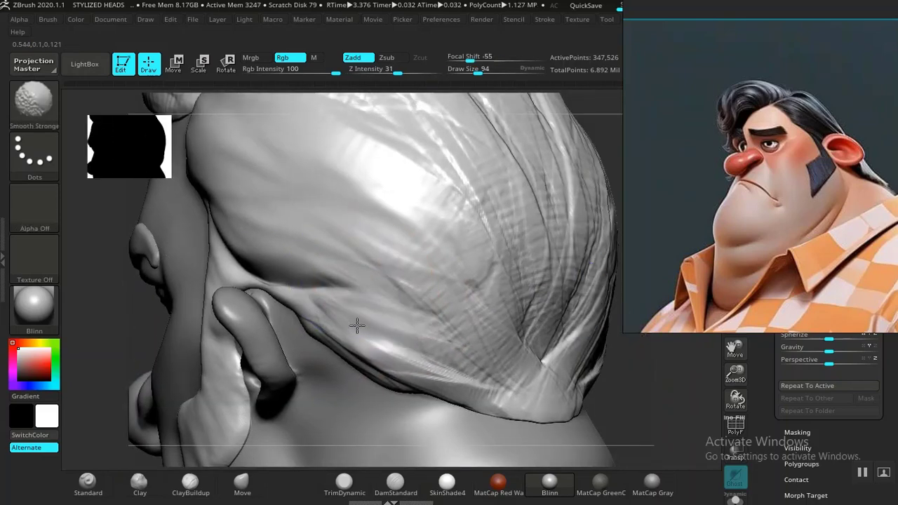
mouse_move(480, 260)
shift+mouse_down()
mouse_move(527, 251)
mouse_move(553, 309)
mouse_move(489, 336)
shift+mouse_up()
mouse_move(621, 365)
alt+mouse_down()
mouse_move(610, 377)
mouse_move(496, 384)
mouse_move(409, 351)
alt+mouse_up()
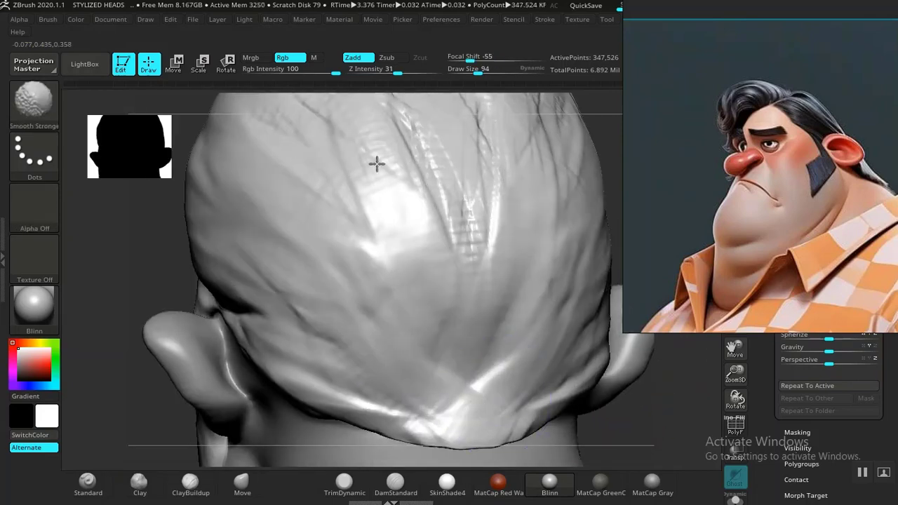
shift+drag(377, 164, 425, 155)
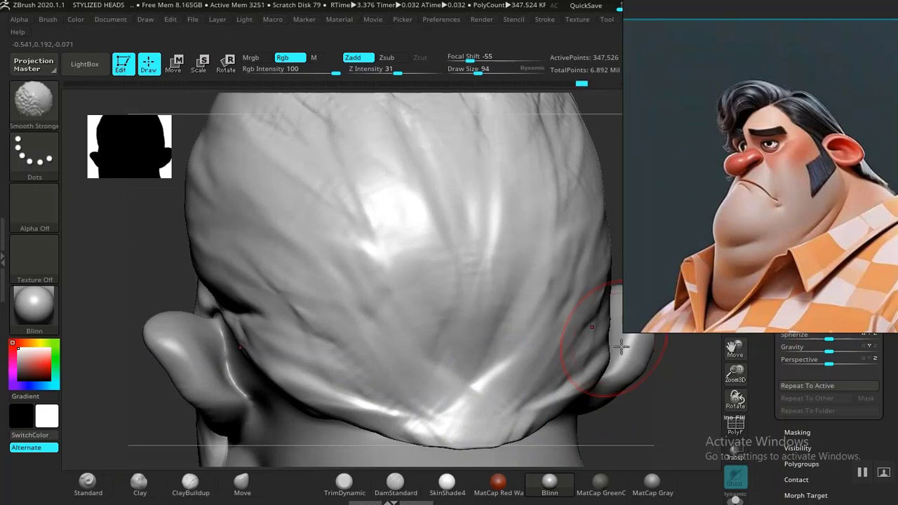
alt+drag(650, 407, 549, 335)
- Smooth the hair on the upper side of the head and on top of the swept-up front section
mouse_move(574, 274)
mouse_down()
mouse_move(552, 244)
mouse_move(521, 246)
mouse_move(561, 319)
mouse_move(575, 385)
mouse_up()
mouse_move(372, 271)
shift+mouse_down()
mouse_move(340, 280)
mouse_move(352, 197)
shift+mouse_up()
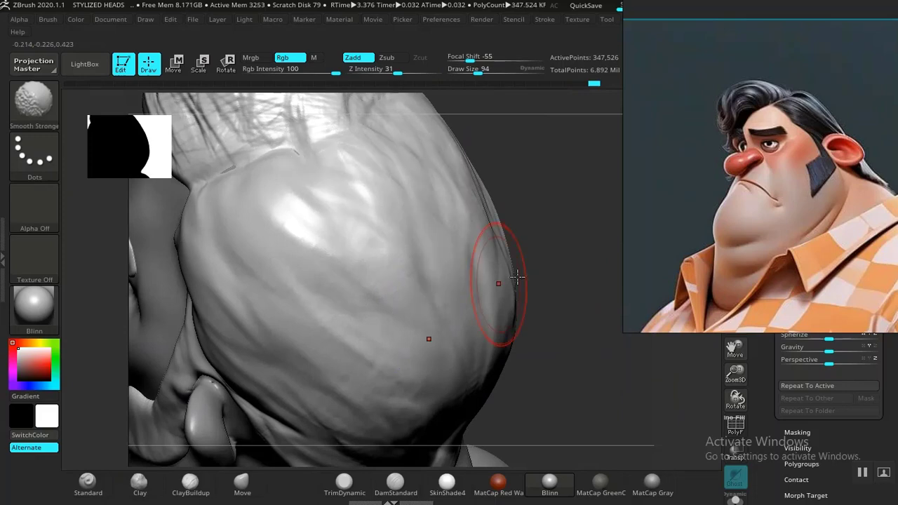
mouse_move(538, 321)
mouse_down()
mouse_move(522, 248)
mouse_move(493, 256)
mouse_move(540, 274)
mouse_move(491, 170)
mouse_move(475, 202)
mouse_up()
mouse_move(384, 228)
shift+mouse_down()
mouse_move(362, 273)
mouse_move(295, 228)
mouse_move(252, 232)
mouse_move(268, 293)
mouse_move(333, 326)
shift+mouse_up()
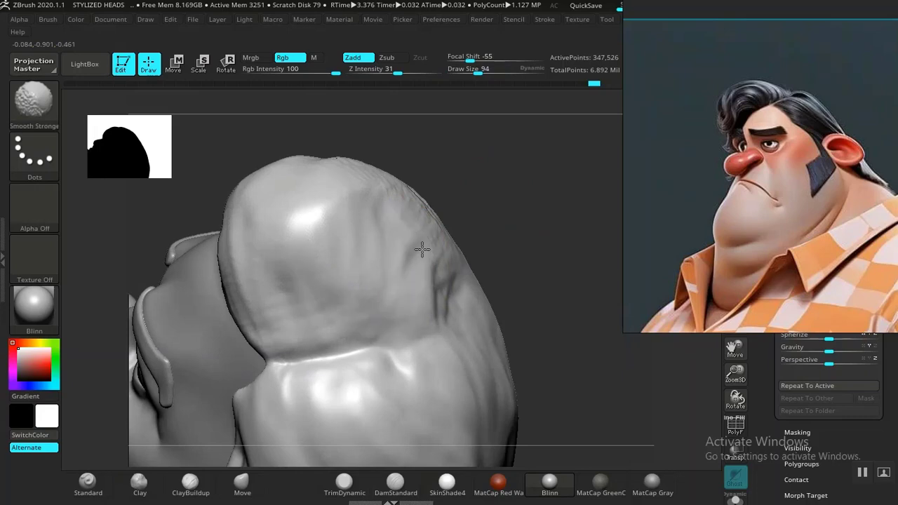
mouse_move(526, 240)
mouse_down()
mouse_move(473, 274)
mouse_move(477, 260)
mouse_up()
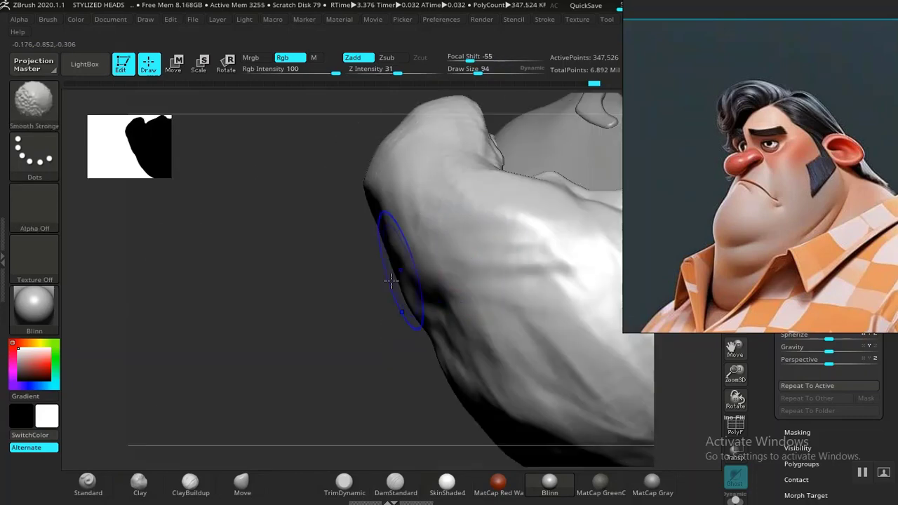
- Smooth the crown and the front of the swept-up hair down toward the opposite temple
shift+drag(392, 280, 322, 330)
mouse_move(320, 331)
mouse_down()
mouse_move(273, 367)
mouse_move(282, 359)
mouse_up()
mouse_move(262, 410)
mouse_down()
mouse_move(295, 367)
mouse_move(315, 404)
mouse_move(310, 442)
mouse_up()
mouse_move(551, 219)
shift+mouse_down()
mouse_move(549, 251)
mouse_move(505, 246)
shift+mouse_up()
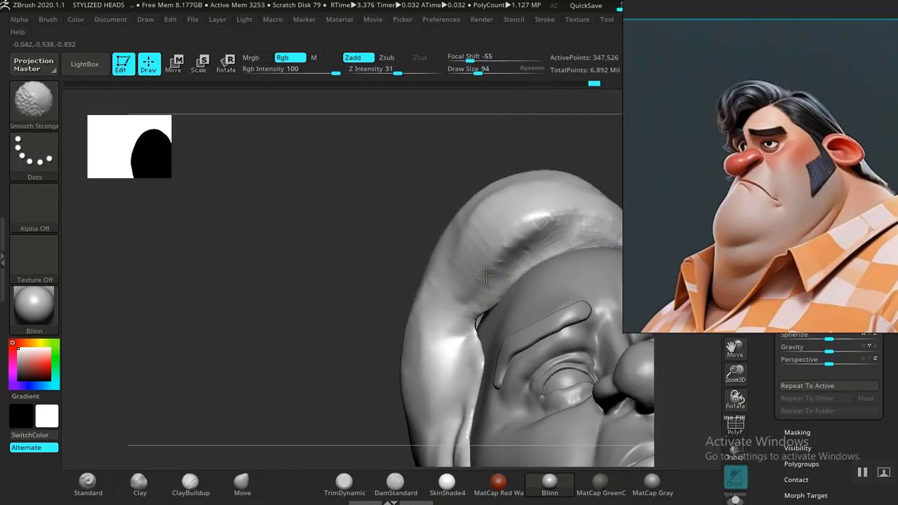
shift+drag(486, 276, 452, 308)
drag(383, 304, 407, 306)
- Reshape the hairline at the temple corner with the Move brush so the hair meets the forehead
click(243, 484)
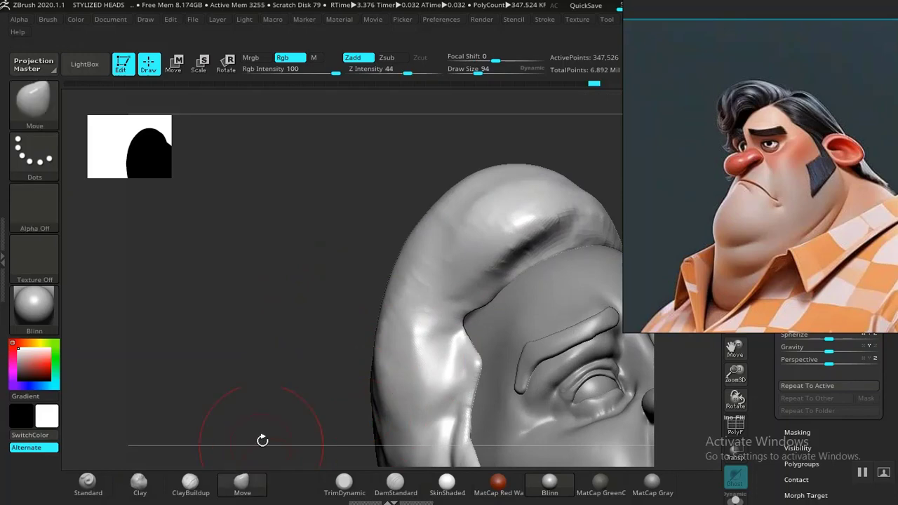
drag(262, 440, 325, 375)
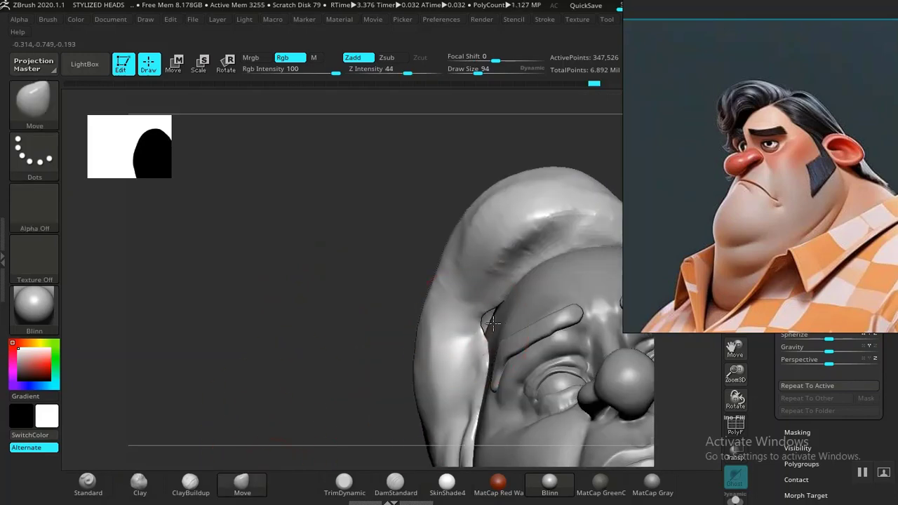
drag(341, 341, 393, 317)
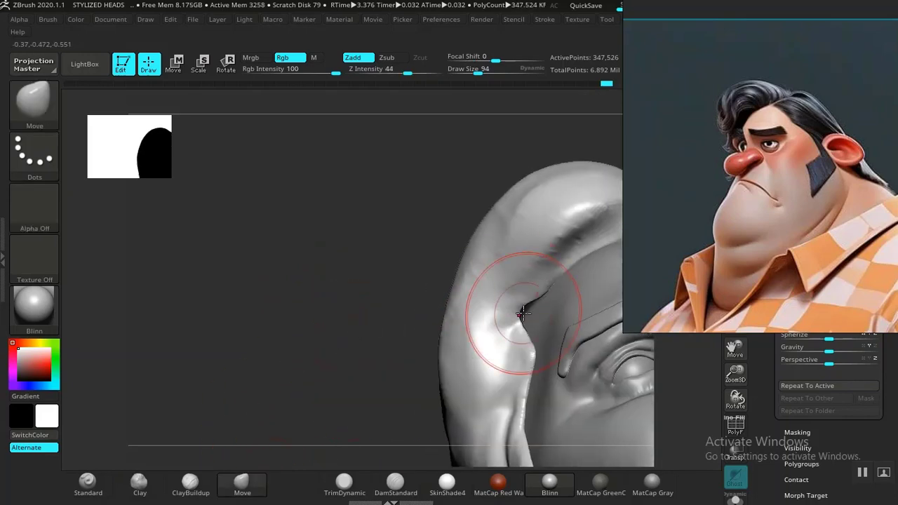
mouse_move(523, 313)
mouse_down()
mouse_move(535, 315)
mouse_move(525, 342)
mouse_move(532, 324)
mouse_up()
alt+drag(275, 320, 67, 335)
mouse_move(510, 264)
mouse_down()
mouse_move(500, 277)
mouse_move(561, 361)
mouse_up()
mouse_move(562, 241)
mouse_down()
mouse_move(567, 232)
mouse_move(523, 302)
mouse_up()
mouse_move(570, 237)
mouse_down()
mouse_move(578, 251)
mouse_move(525, 282)
mouse_up()
key(ctrl)
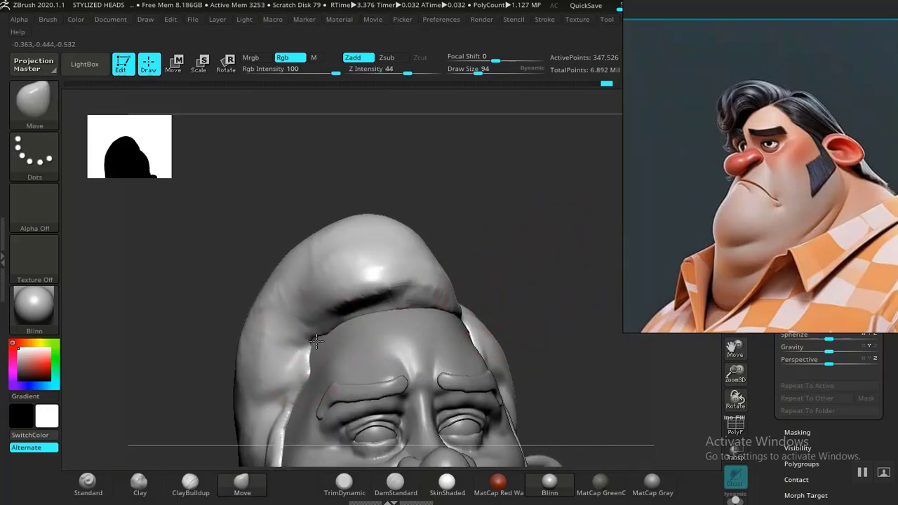
- Switch to the ZBGs_Long_Hair brush for texturing the hair on the side of the head
drag(583, 259, 538, 282)
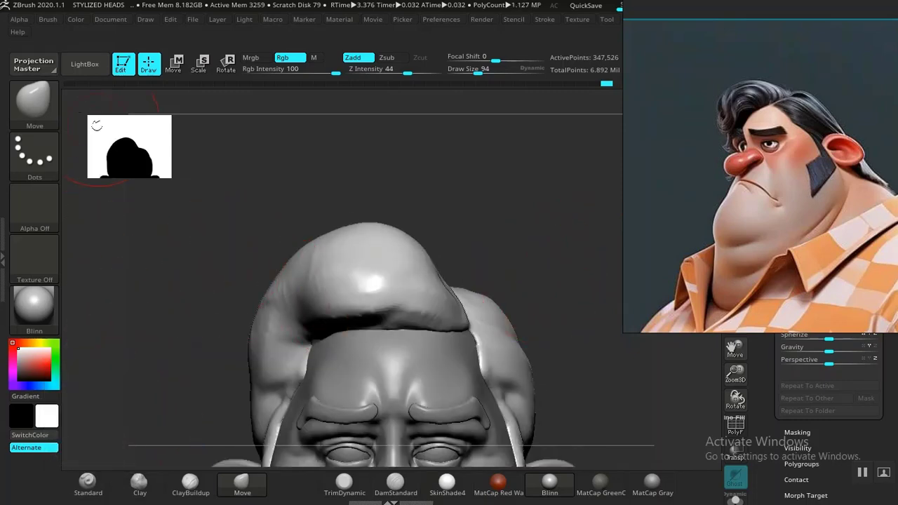
key(b)
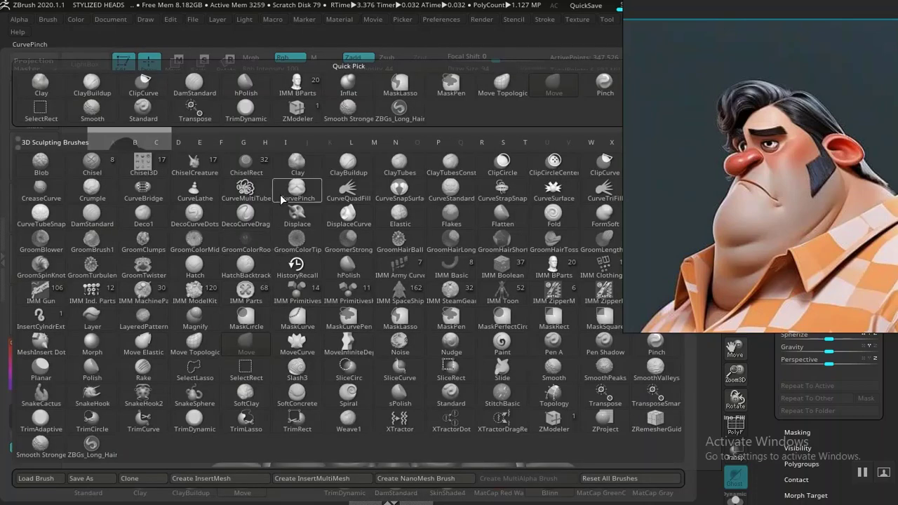
click(385, 114)
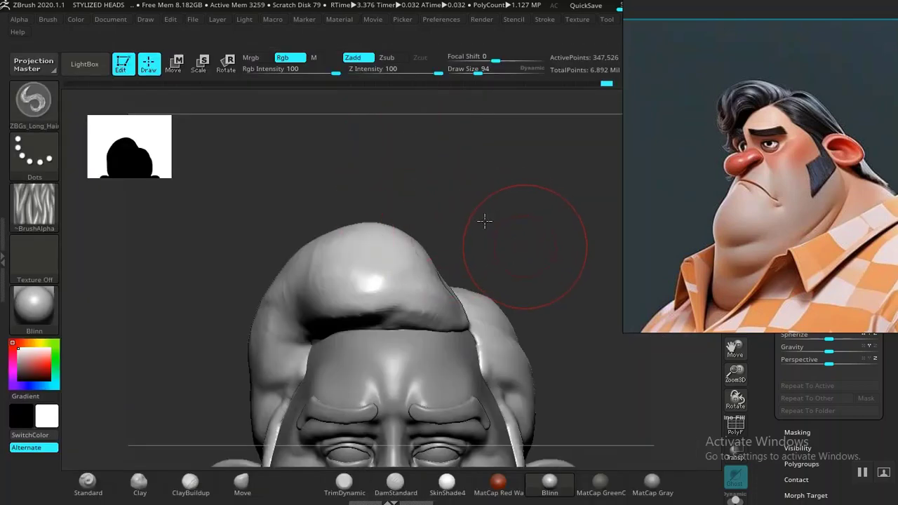
drag(477, 230, 337, 288)
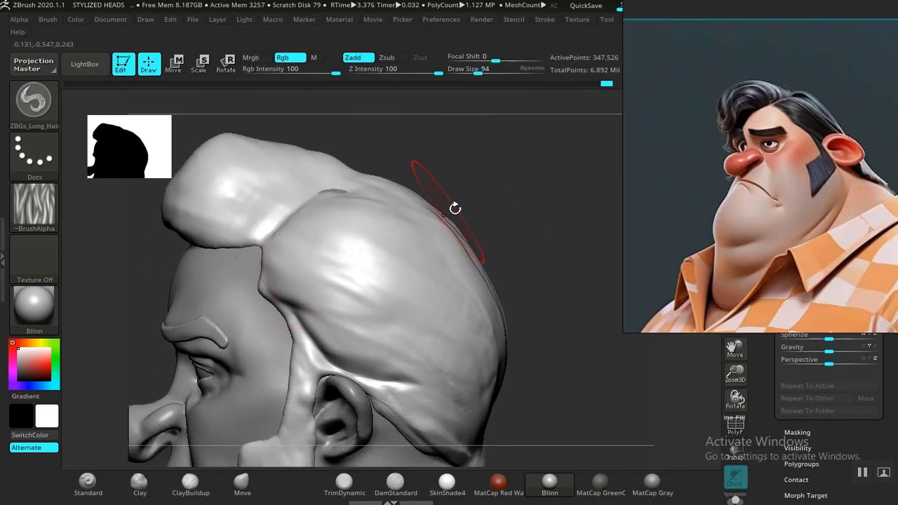
mouse_move(457, 206)
mouse_down()
mouse_move(495, 224)
mouse_move(508, 247)
mouse_up()
- Try carving long hair strands from the temple corner across the upper side of the head toward the back
mouse_move(336, 278)
mouse_down()
mouse_move(352, 269)
mouse_move(397, 279)
mouse_move(442, 316)
mouse_move(521, 349)
mouse_up()
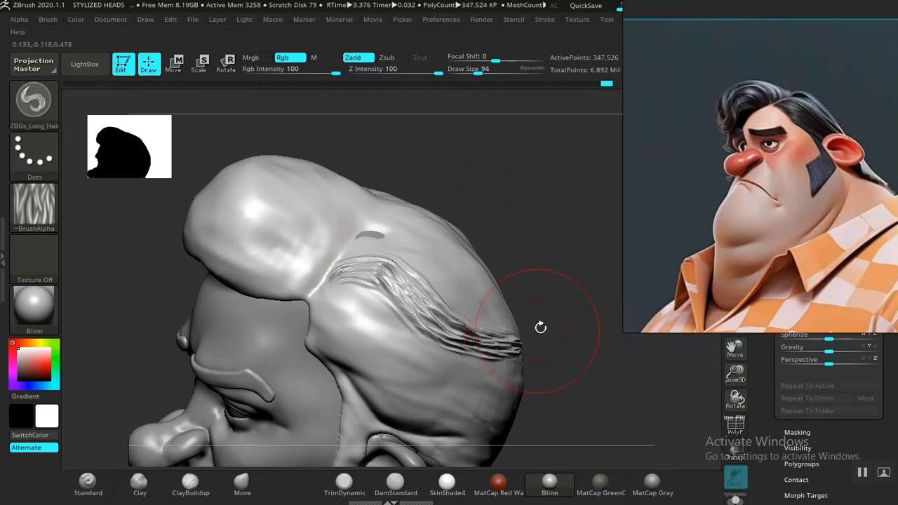
drag(554, 269, 521, 251)
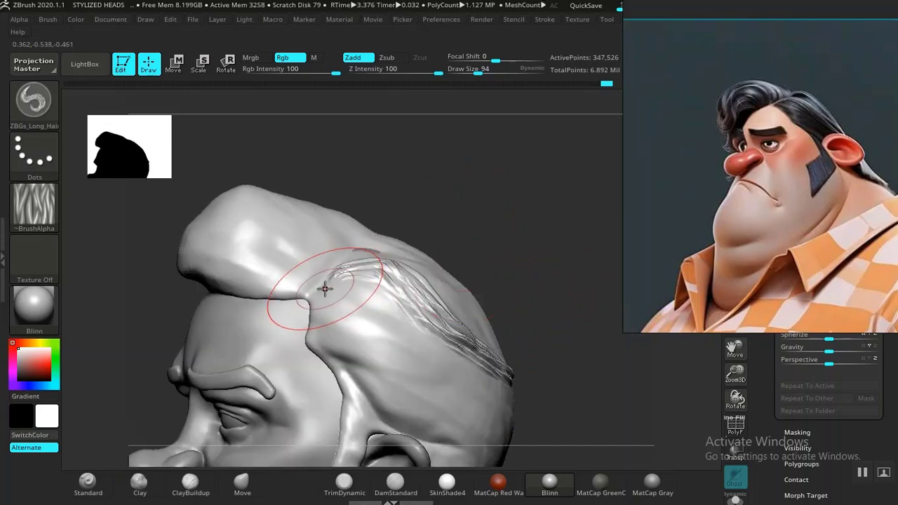
mouse_move(325, 288)
mouse_down()
mouse_move(469, 384)
mouse_move(510, 394)
mouse_up()
key(ctrl+z)
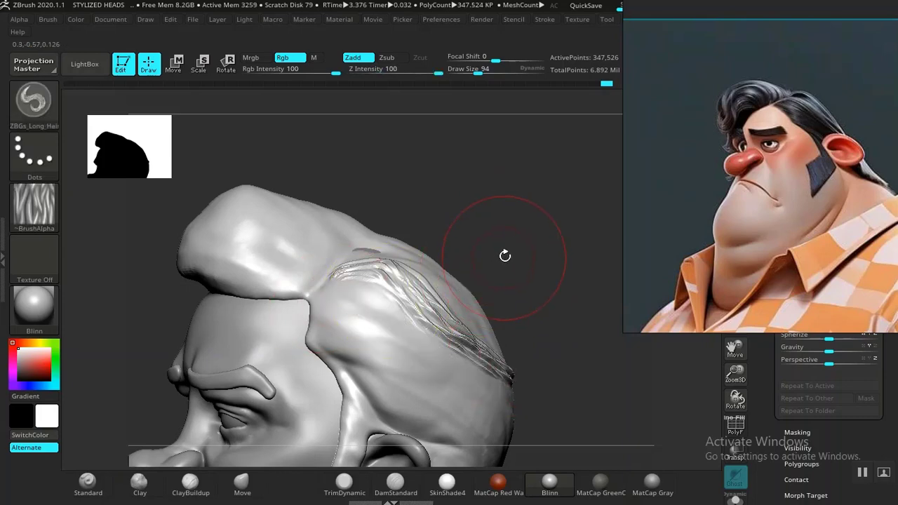
alt+drag(506, 255, 508, 185)
drag(528, 213, 472, 272)
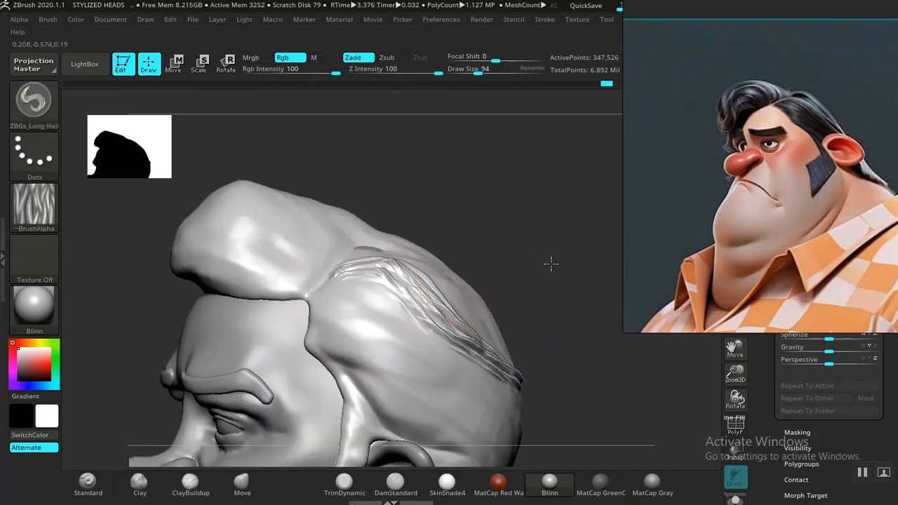
- Enlarge the hair brush's draw size to 134 and undo the last trial stroke near the temple
alt+drag(551, 264, 555, 276)
alt+drag(584, 168, 525, 134)
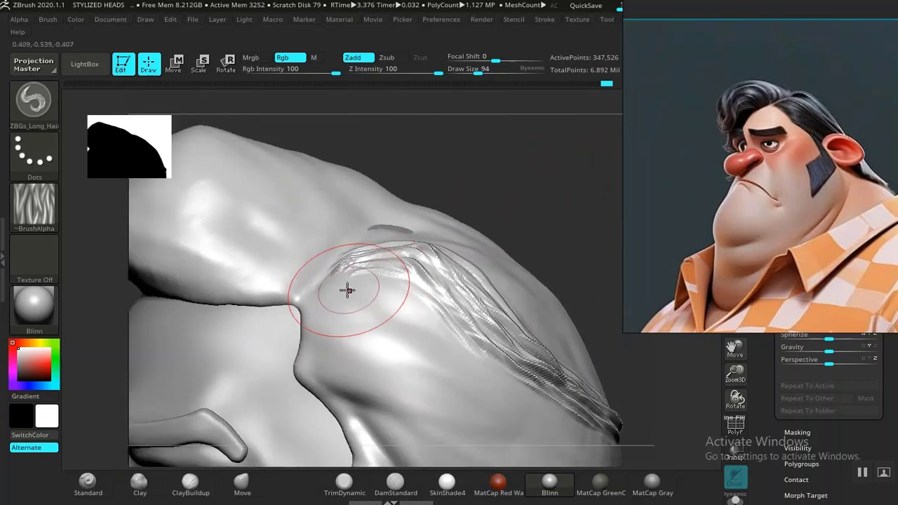
drag(407, 308, 417, 320)
key(ctrl+z)
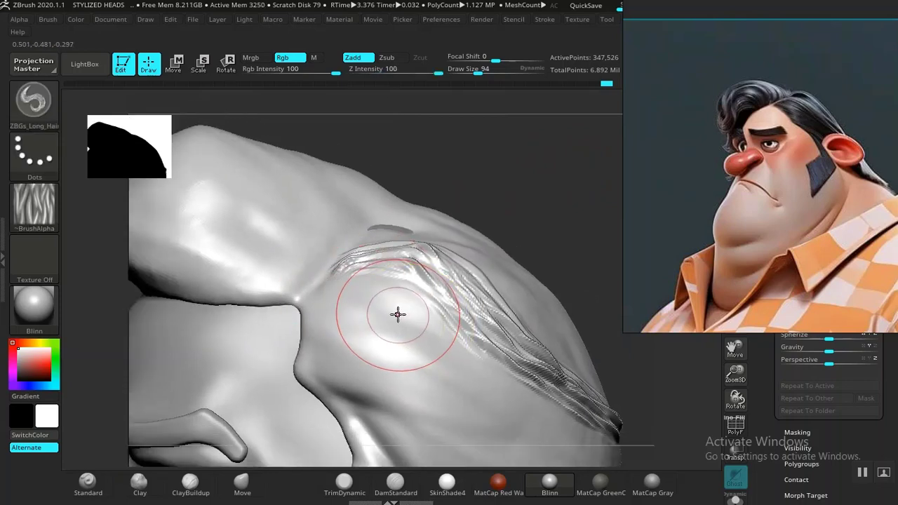
key(bracketright)
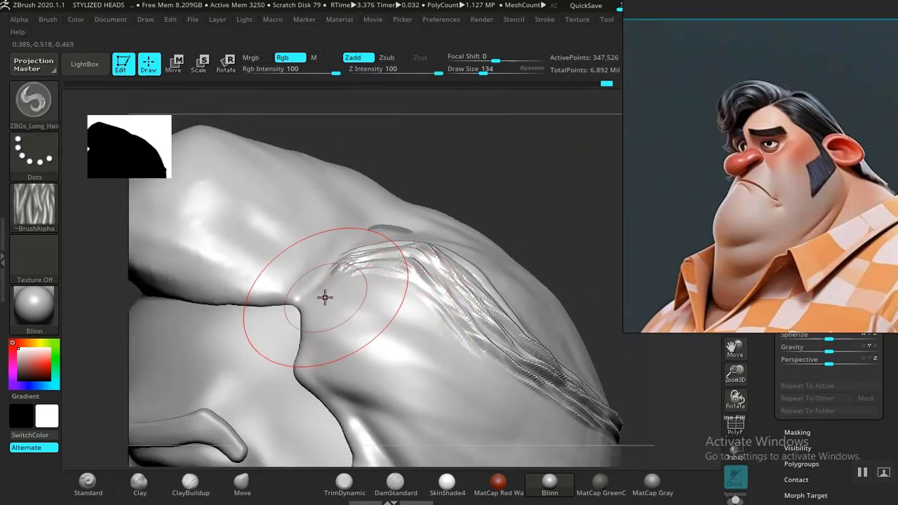
- Carve rows of flowing hair strands from the temple hairline back across the side of the head, down to above the ear
mouse_move(379, 306)
mouse_down()
mouse_move(502, 420)
mouse_move(567, 439)
mouse_up()
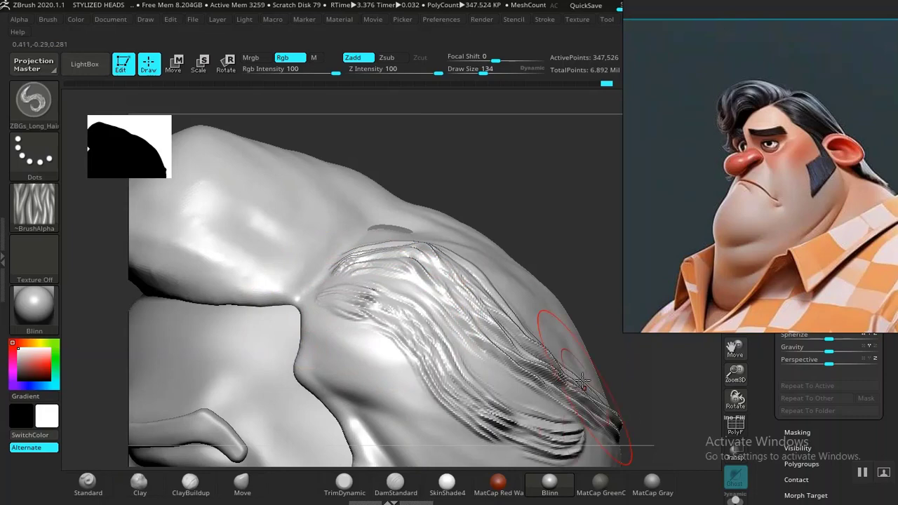
alt+drag(565, 200, 531, 156)
mouse_move(408, 216)
mouse_down()
mouse_move(463, 270)
mouse_move(565, 333)
mouse_up()
drag(277, 227, 487, 361)
mouse_move(307, 266)
mouse_down()
mouse_move(435, 372)
mouse_move(522, 387)
mouse_up()
drag(557, 168, 416, 235)
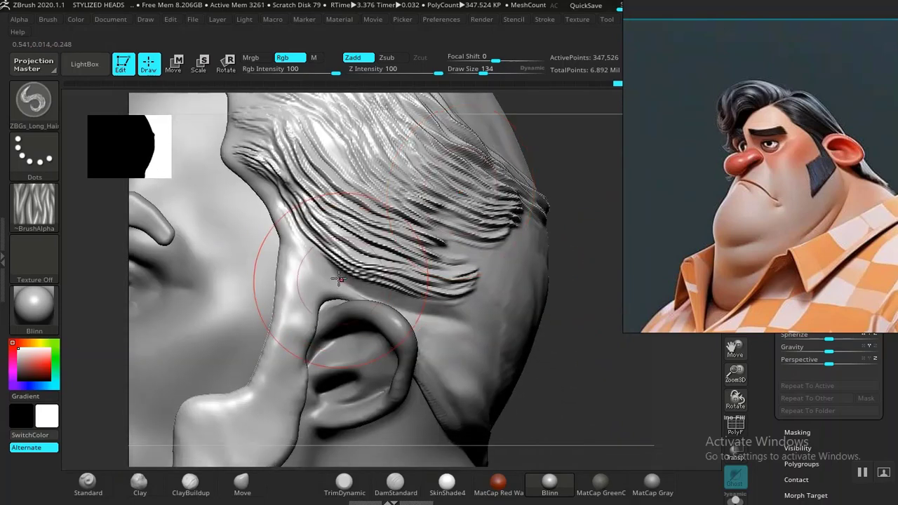
- Cover the sideburn with fine hair strands, from its wide lower end up the narrow part in front of the ear
drag(594, 287, 449, 275)
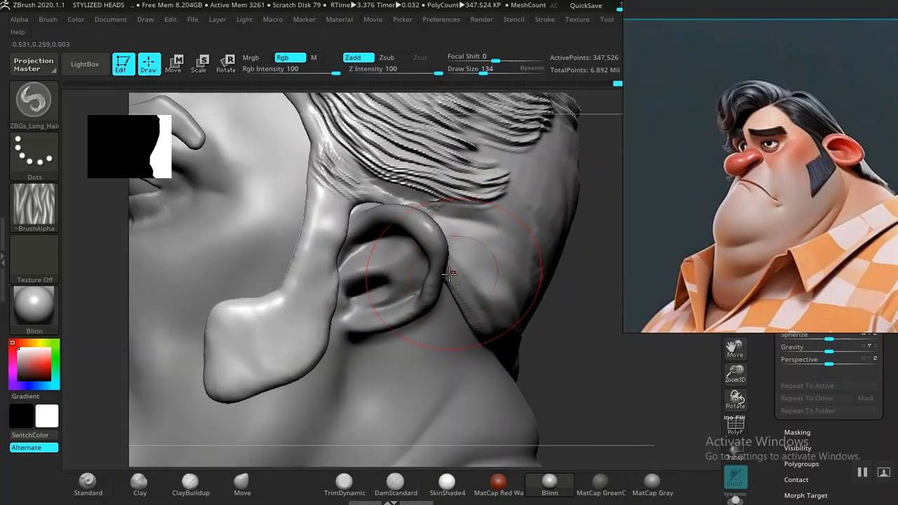
mouse_move(219, 323)
mouse_down()
mouse_move(235, 372)
mouse_move(261, 377)
mouse_up()
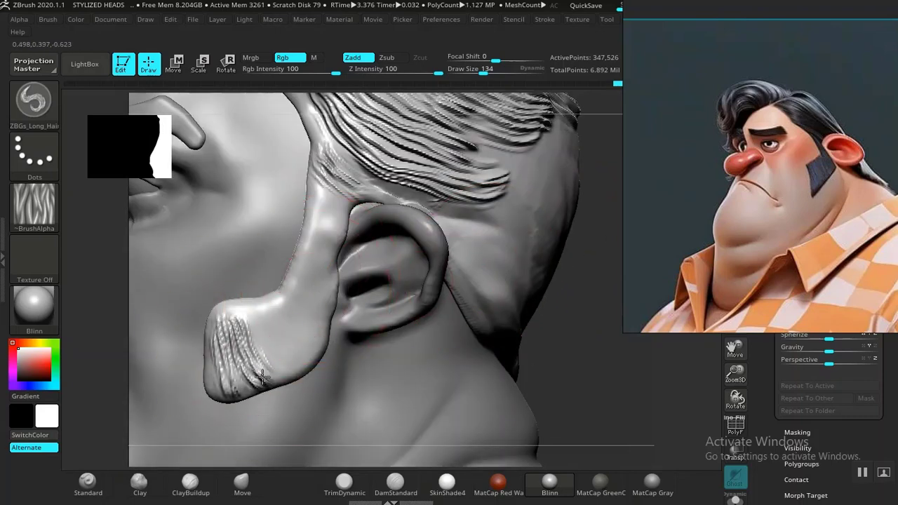
drag(292, 352, 306, 325)
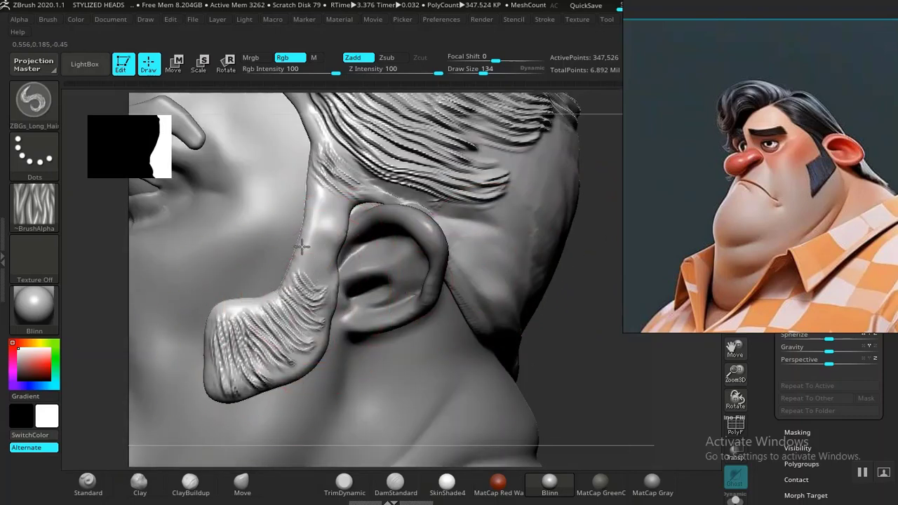
drag(302, 246, 357, 221)
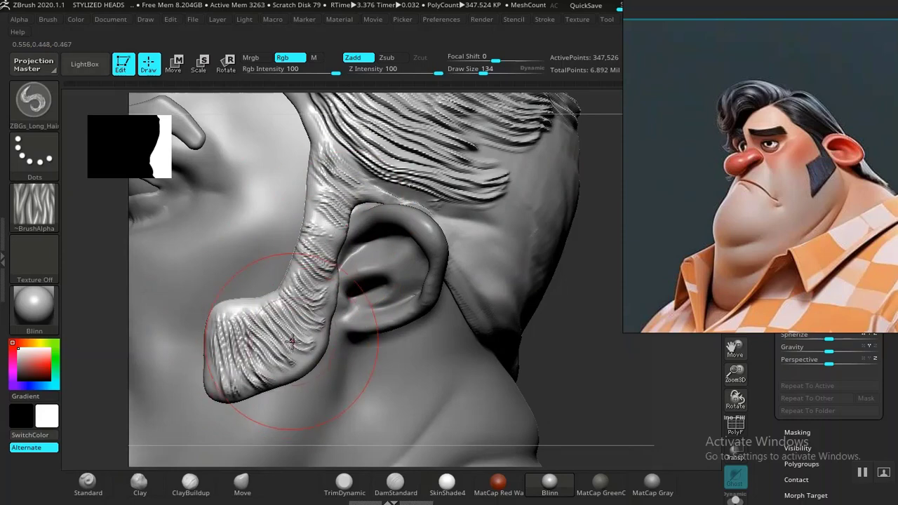
mouse_move(298, 362)
mouse_down()
mouse_move(211, 386)
mouse_move(225, 379)
mouse_move(239, 328)
mouse_move(315, 337)
mouse_up()
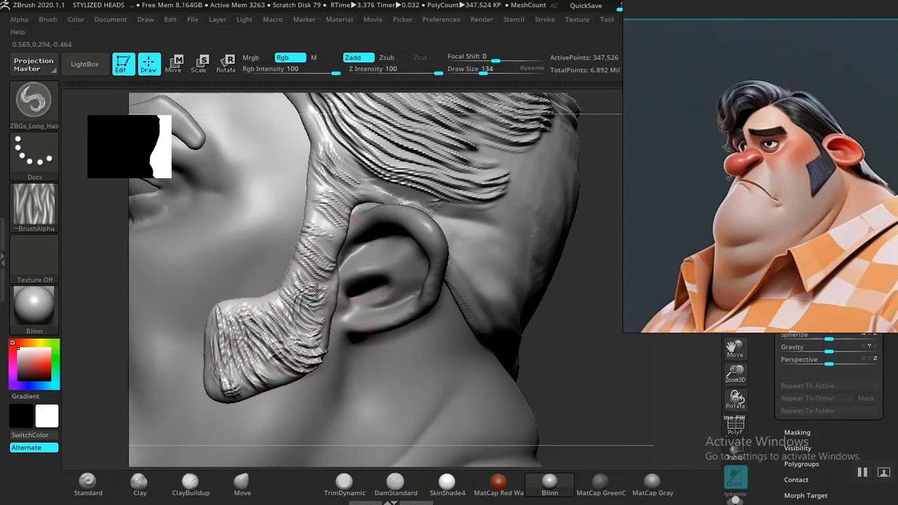
key(ctrl)
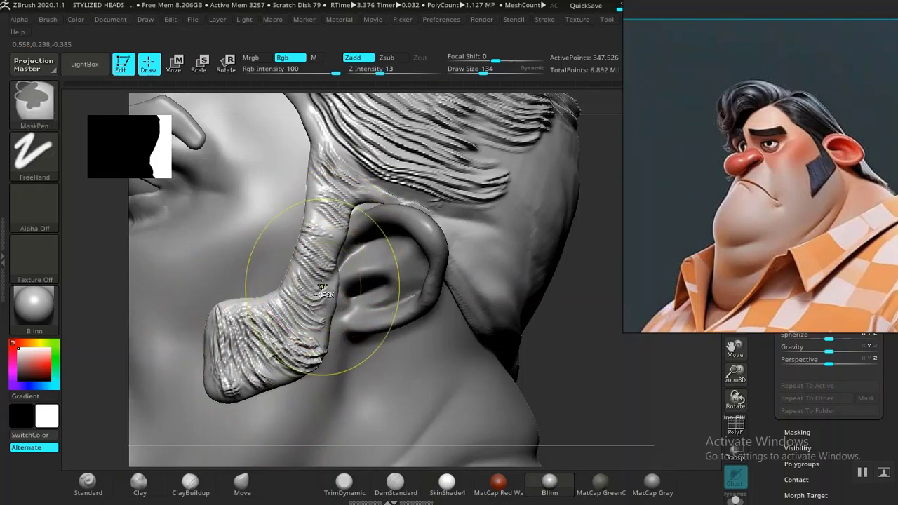
- Carve hair strands behind the ear and along the lower side of the head toward the nape
drag(558, 377, 456, 368)
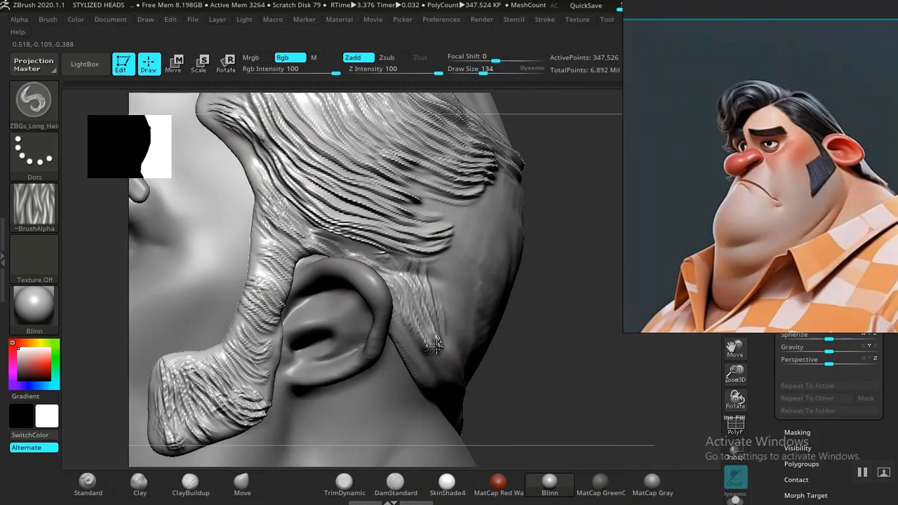
mouse_move(526, 386)
mouse_down()
mouse_move(529, 357)
mouse_move(476, 346)
mouse_up()
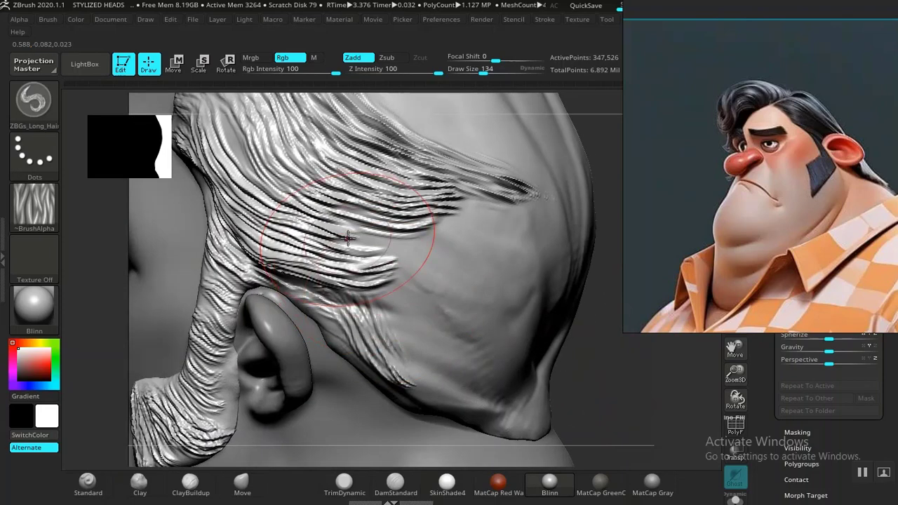
drag(420, 281, 441, 300)
drag(380, 278, 413, 354)
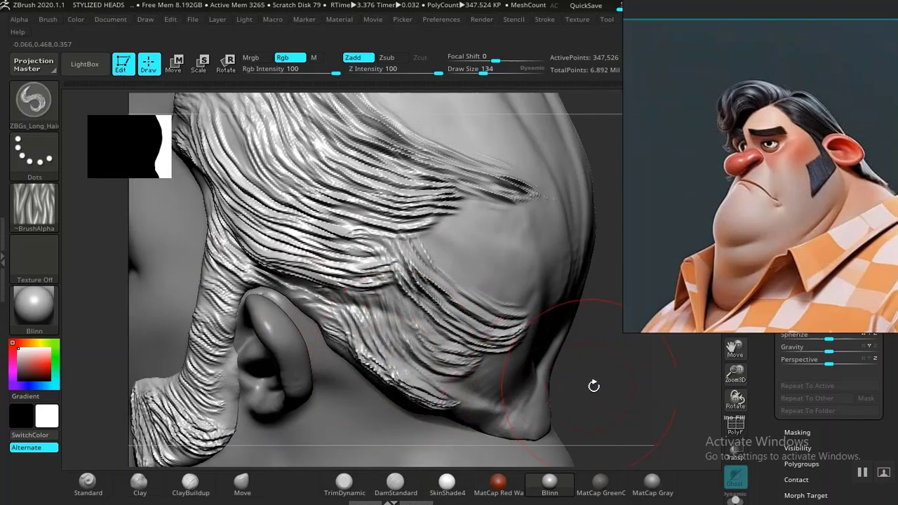
mouse_move(594, 385)
mouse_down()
mouse_move(526, 441)
mouse_move(492, 428)
mouse_up()
drag(352, 290, 421, 365)
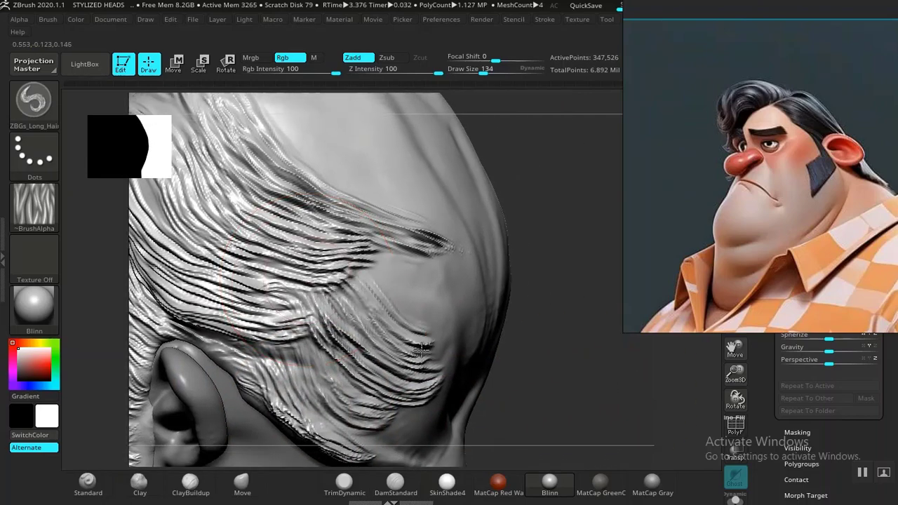
- Extend the curved hair strands around onto the back of the head and compare them from the side
mouse_move(534, 358)
mouse_down()
mouse_move(498, 353)
mouse_move(353, 376)
mouse_up()
mouse_move(204, 336)
mouse_down()
mouse_move(168, 327)
mouse_move(367, 193)
mouse_move(430, 277)
mouse_up()
mouse_move(376, 157)
mouse_down()
mouse_move(415, 199)
mouse_move(460, 300)
mouse_up()
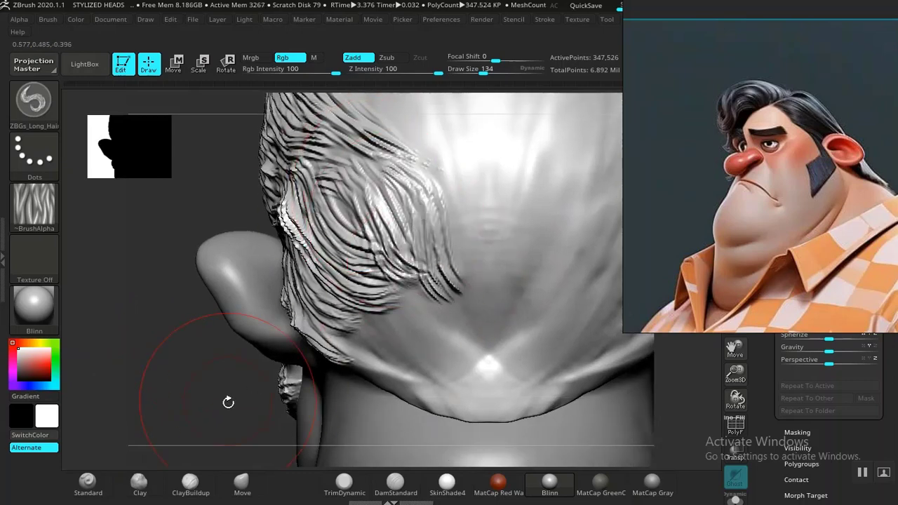
mouse_move(226, 401)
mouse_down()
mouse_move(178, 307)
mouse_move(534, 232)
mouse_up()
mouse_move(263, 308)
mouse_down()
mouse_move(239, 356)
mouse_move(321, 335)
mouse_move(445, 261)
mouse_move(491, 295)
mouse_move(479, 300)
mouse_up()
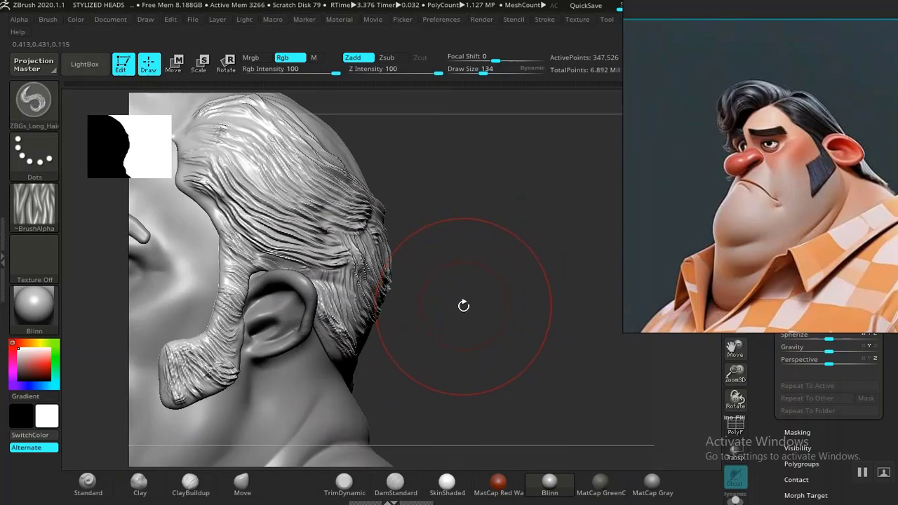
key(ctrl)
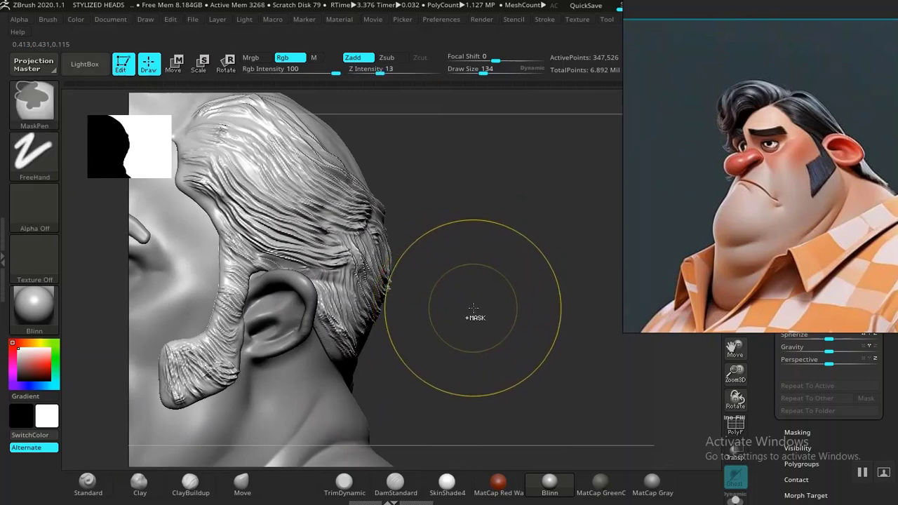
mouse_move(493, 307)
mouse_down()
mouse_move(448, 317)
mouse_move(460, 312)
mouse_move(445, 304)
mouse_up()
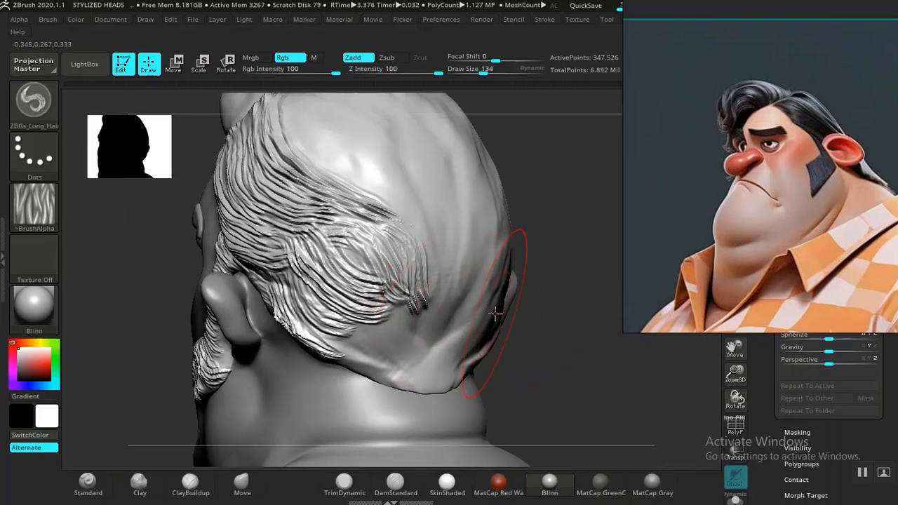
- Undo the hair strands carved on the back of the head, behind the ear and on the sideburn
mouse_move(543, 351)
mouse_down()
mouse_move(574, 345)
mouse_move(480, 358)
mouse_up()
key(ctrl+z)
key(ctrl+z)
key(ctrl+z)
key(ctrl+z)
key(ctrl+z)
key(ctrl+z)
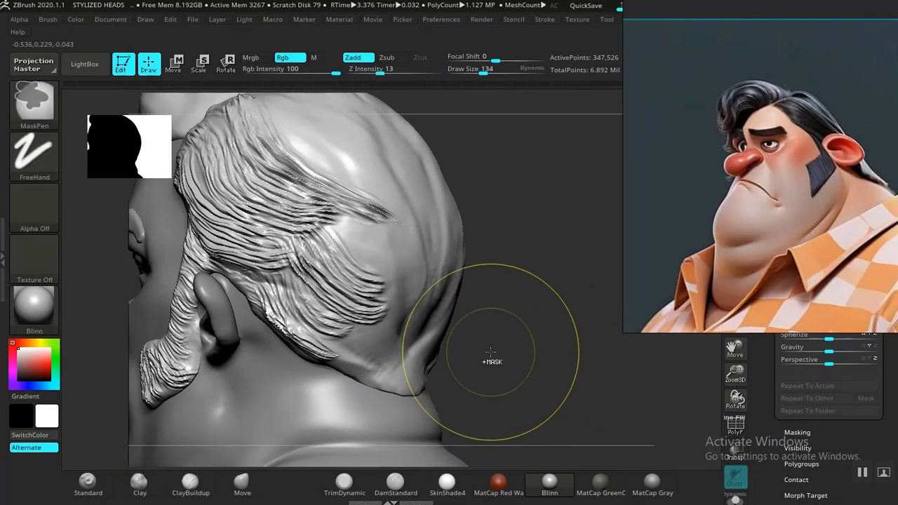
key(ctrl+z)
key(ctrl+z)
key(ctrl+z)
key(ctrl+z)
key(ctrl+z)
key(ctrl+z)
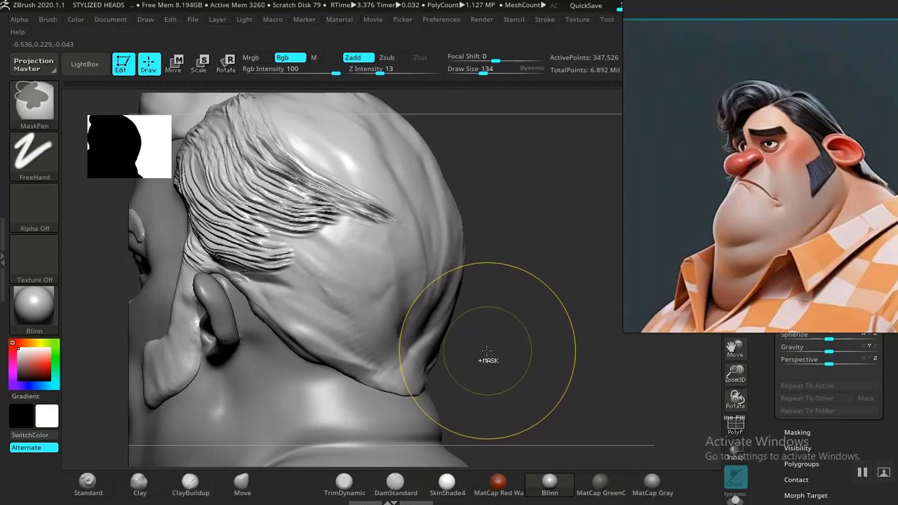
- Undo the remaining strand strokes on the side of the head back to the smooth hair surface
key(ctrl+z)
key(ctrl+z)
key(ctrl+z)
key(ctrl+z)
key(ctrl+z)
key(ctrl+z)
key(ctrl+z)
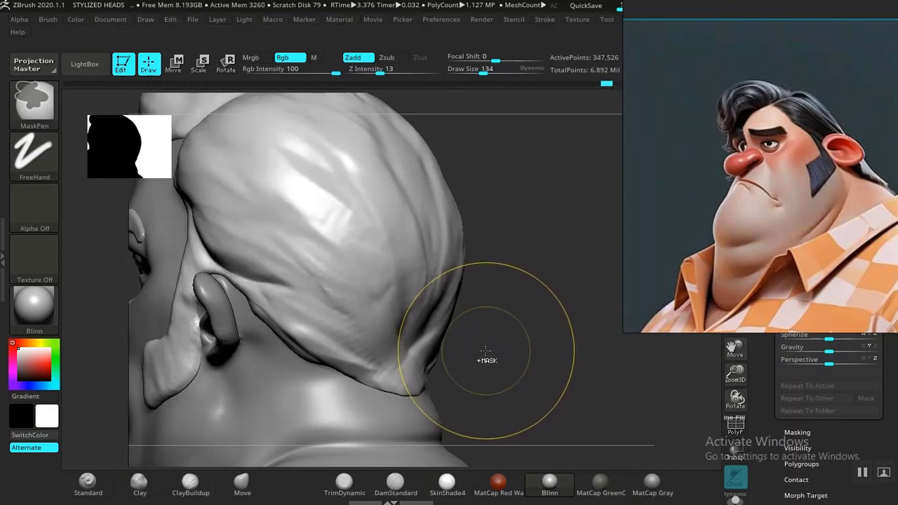
- Carve fine hair strands over the smooth sideburn only, from its lower end up to where it joins the hair
mouse_move(548, 339)
mouse_down()
mouse_move(515, 335)
mouse_move(545, 330)
mouse_move(564, 311)
mouse_move(569, 332)
mouse_move(479, 373)
mouse_move(607, 315)
mouse_move(667, 275)
mouse_up()
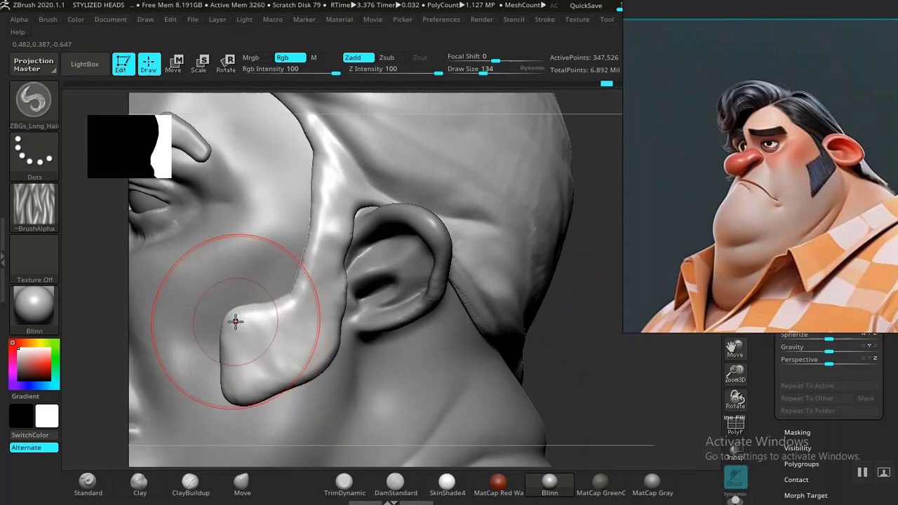
click(233, 322)
click(238, 359)
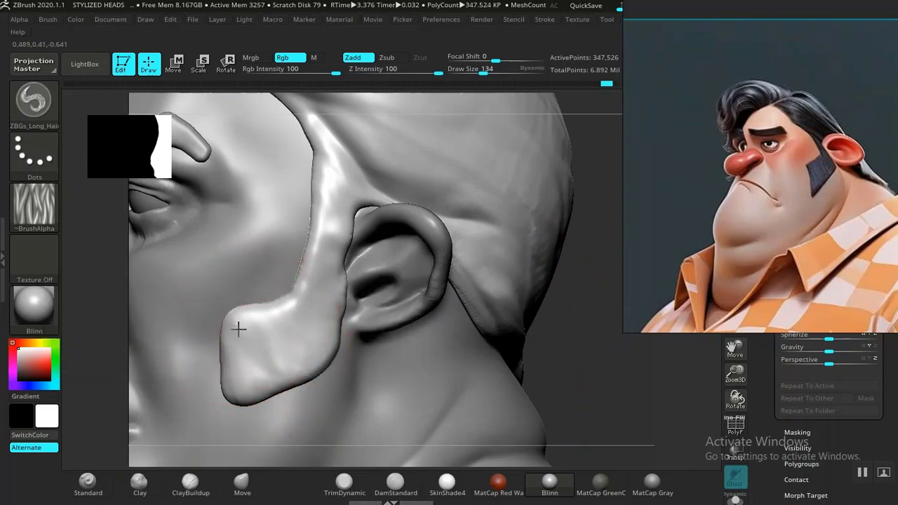
mouse_move(246, 357)
mouse_down()
mouse_move(240, 321)
mouse_move(279, 360)
mouse_move(232, 329)
mouse_up()
drag(247, 397, 287, 324)
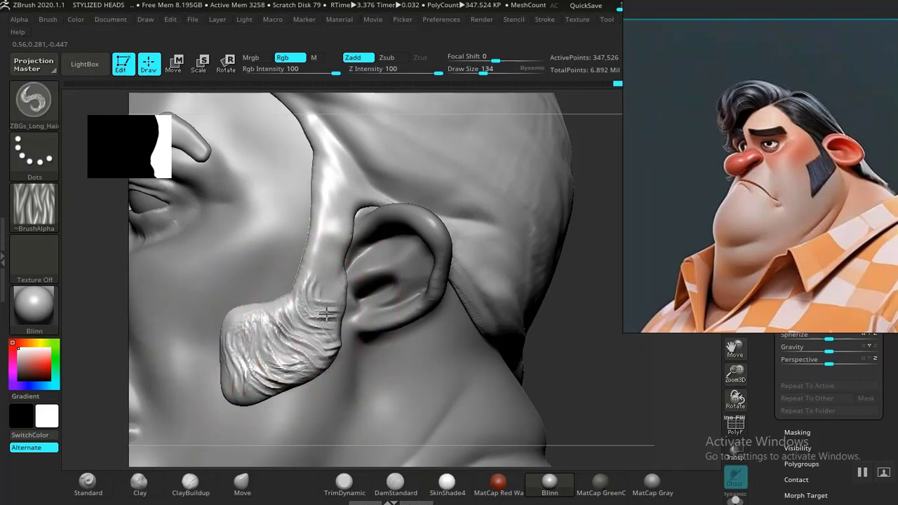
mouse_move(337, 231)
mouse_down()
mouse_move(316, 221)
mouse_move(344, 251)
mouse_move(325, 180)
mouse_move(358, 191)
mouse_move(381, 223)
mouse_up()
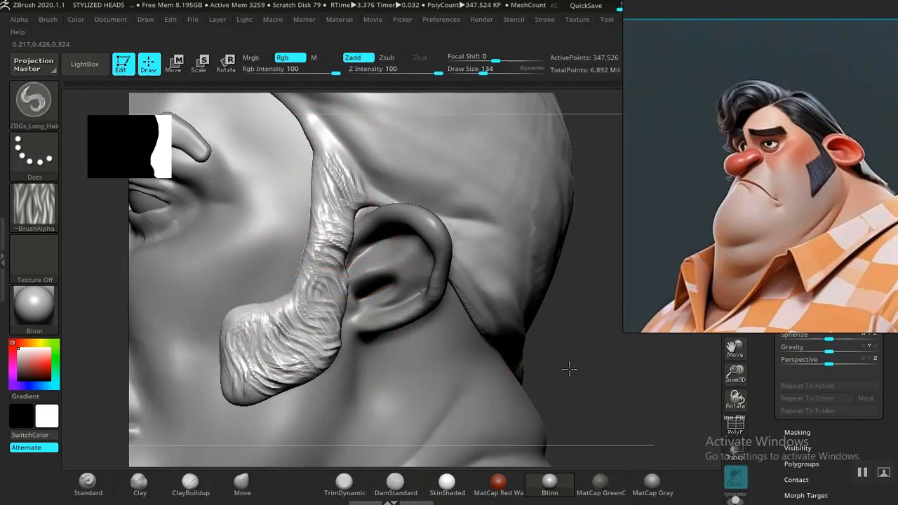
mouse_move(570, 369)
alt+mouse_down()
mouse_move(509, 268)
mouse_move(541, 299)
mouse_move(495, 279)
mouse_move(517, 279)
mouse_move(565, 399)
mouse_move(538, 346)
mouse_move(435, 333)
alt+mouse_up()
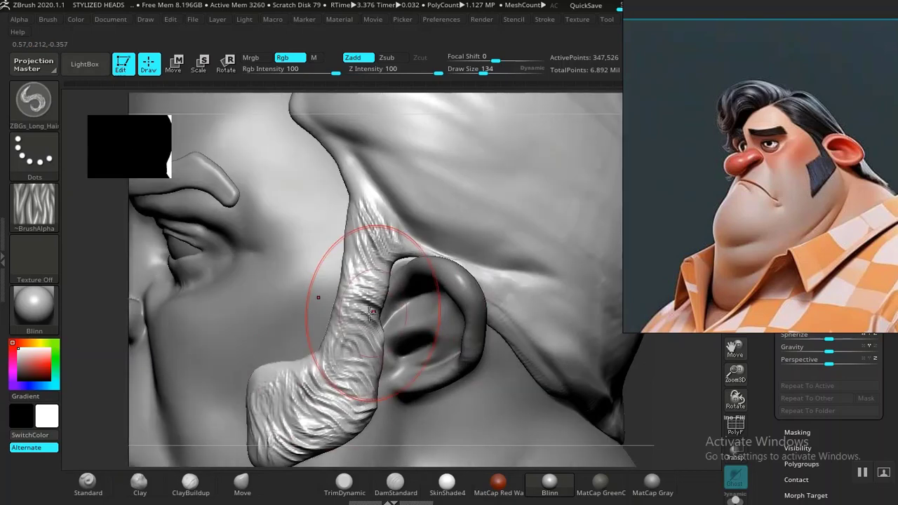
- Finish the carved strand texture at the lower end of the sideburn
drag(268, 417, 282, 450)
mouse_move(287, 384)
mouse_down()
mouse_move(292, 407)
mouse_move(325, 434)
mouse_up()
key(f)
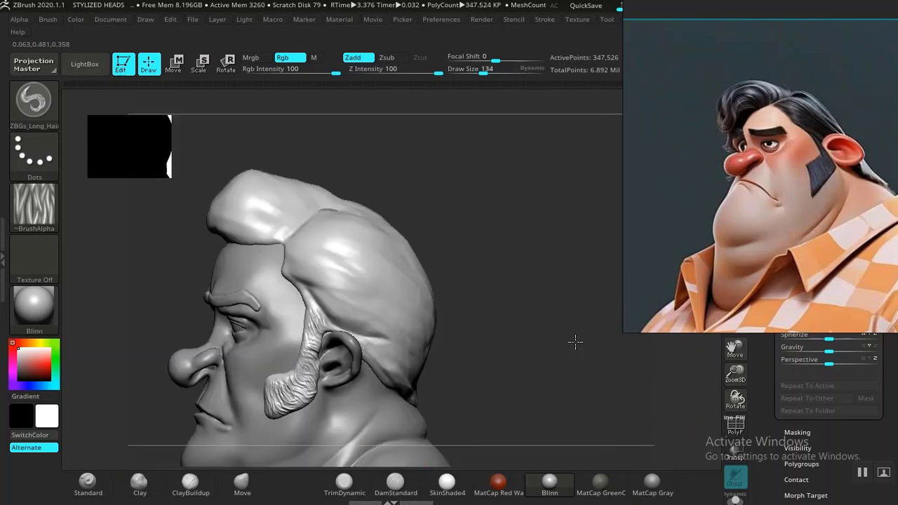
- Carve flowing long strands over the smooth side hair, sweeping back from the temple hairline and the parting
mouse_move(578, 289)
alt+mouse_down()
mouse_move(570, 336)
mouse_move(455, 288)
alt+mouse_up()
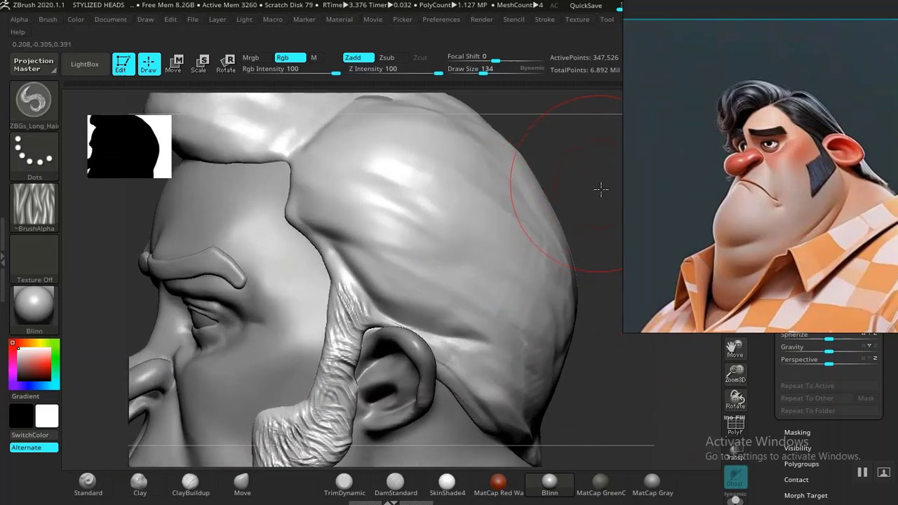
alt+drag(602, 189, 572, 283)
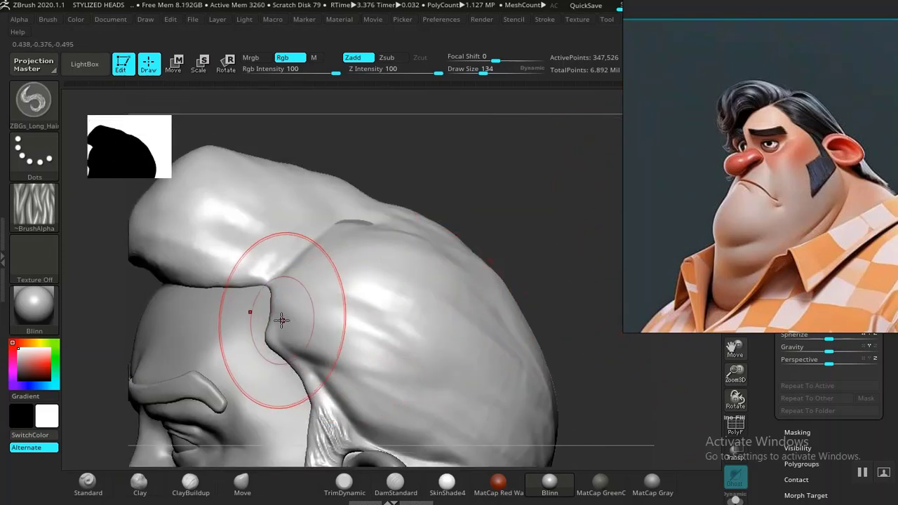
mouse_move(333, 343)
mouse_down()
mouse_move(415, 409)
mouse_move(469, 418)
mouse_up()
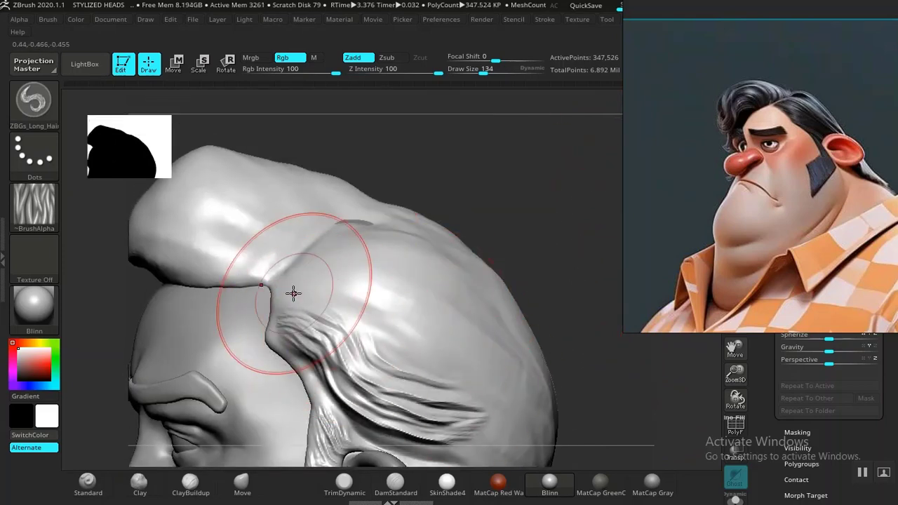
drag(544, 202, 551, 251)
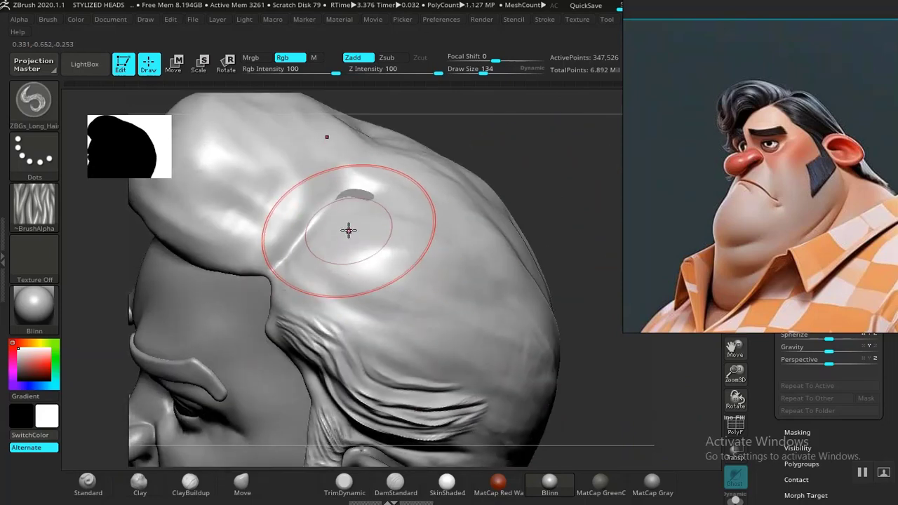
mouse_move(346, 226)
mouse_down()
mouse_move(379, 214)
mouse_move(463, 281)
mouse_move(521, 304)
mouse_up()
mouse_move(325, 240)
mouse_down()
mouse_move(339, 230)
mouse_move(490, 339)
mouse_up()
drag(304, 260, 310, 257)
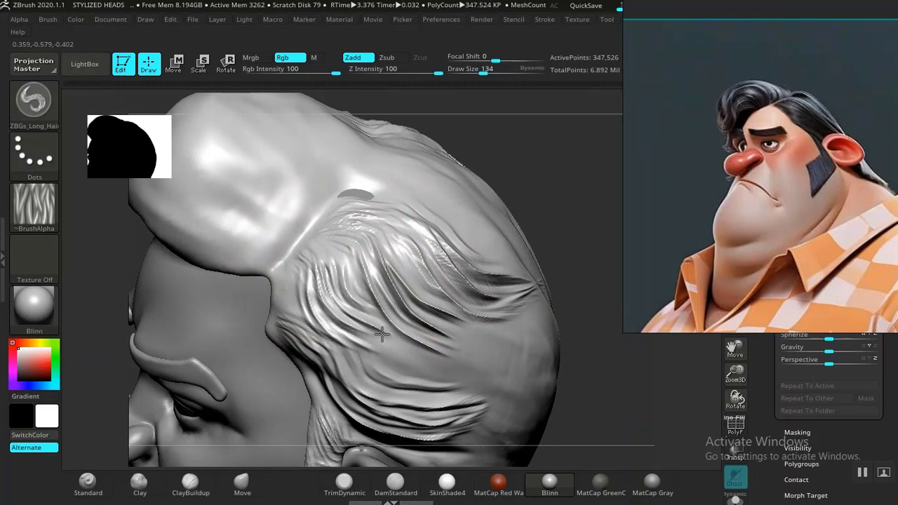
drag(382, 334, 457, 379)
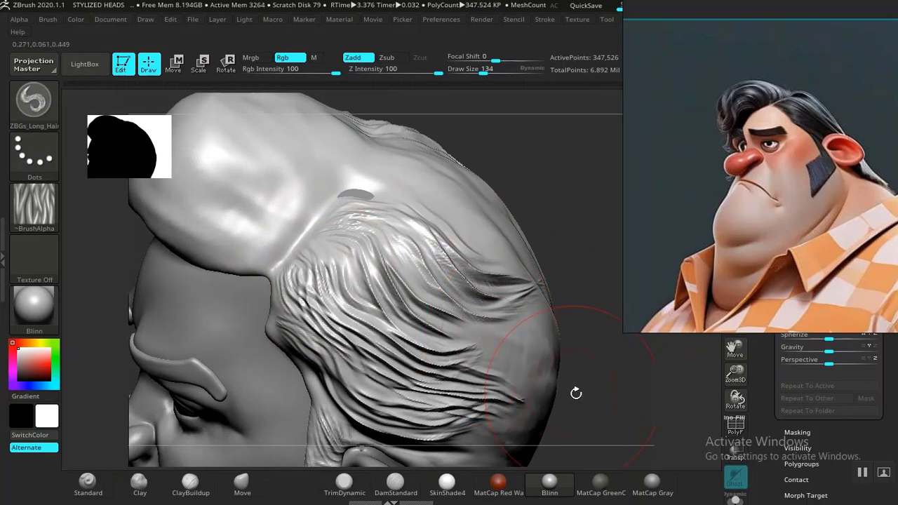
- Extend the strands above and behind the ear, curving them down toward the back of the head
mouse_move(575, 395)
mouse_down()
mouse_move(541, 327)
mouse_move(415, 317)
mouse_move(341, 338)
mouse_up()
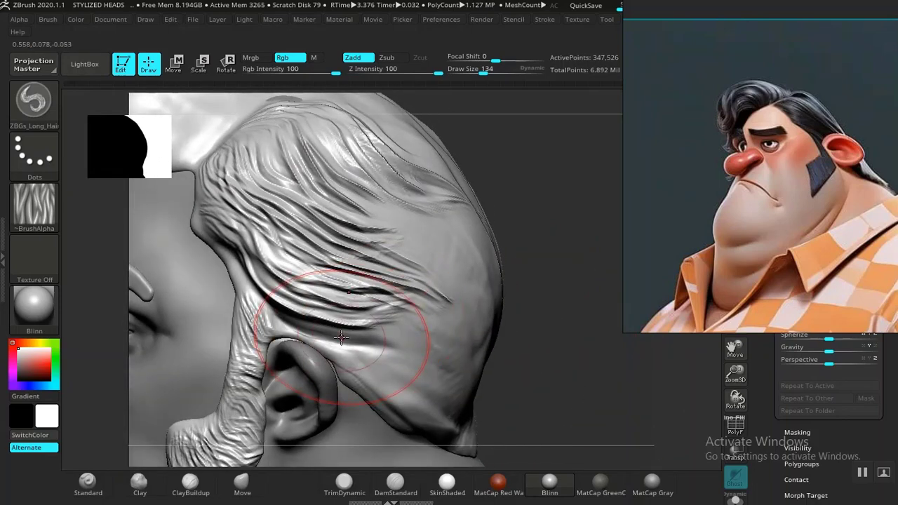
mouse_move(557, 374)
mouse_down()
mouse_move(449, 350)
mouse_move(316, 280)
mouse_up()
mouse_move(346, 202)
mouse_down()
mouse_move(395, 239)
mouse_move(451, 333)
mouse_up()
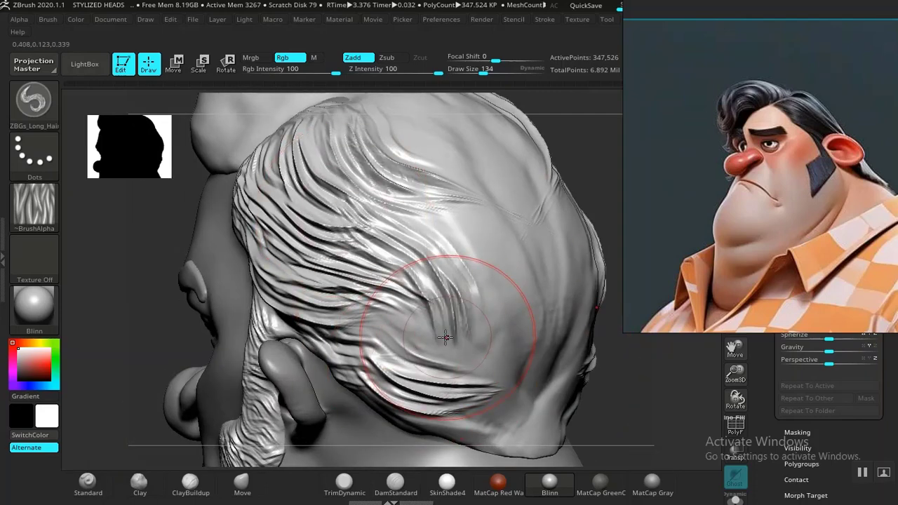
mouse_move(341, 256)
mouse_down()
mouse_move(382, 285)
mouse_move(457, 372)
mouse_up()
- Carve strands down the back of the head, converging at the centre of the nape hairline
mouse_move(606, 412)
mouse_down()
mouse_move(517, 351)
mouse_move(406, 310)
mouse_up()
drag(295, 139, 401, 274)
drag(373, 172, 450, 313)
drag(365, 279, 404, 361)
drag(402, 311, 444, 379)
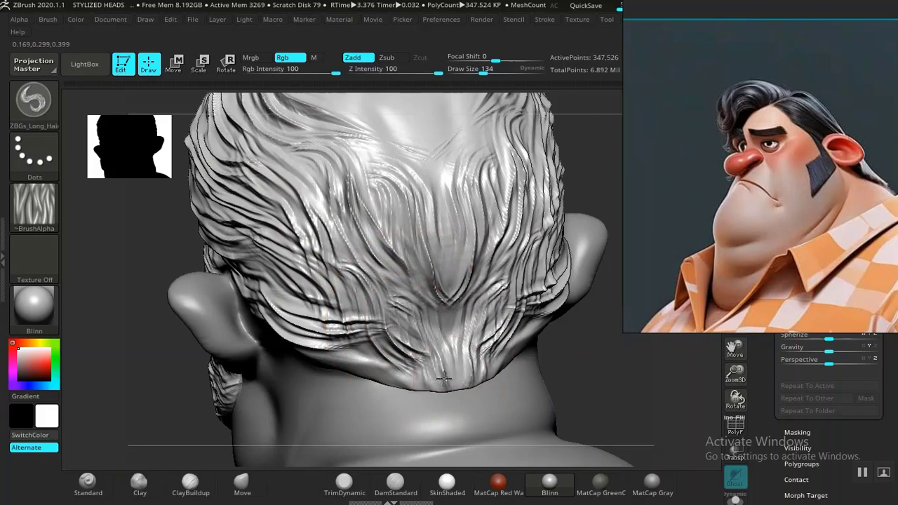
drag(339, 342, 404, 382)
- Add curved strands to the upper back of the head, running from the end of the parting
mouse_move(584, 362)
alt+mouse_down()
mouse_move(584, 309)
mouse_move(526, 316)
mouse_move(555, 381)
mouse_move(545, 251)
mouse_move(540, 391)
alt+mouse_up()
drag(289, 243, 326, 261)
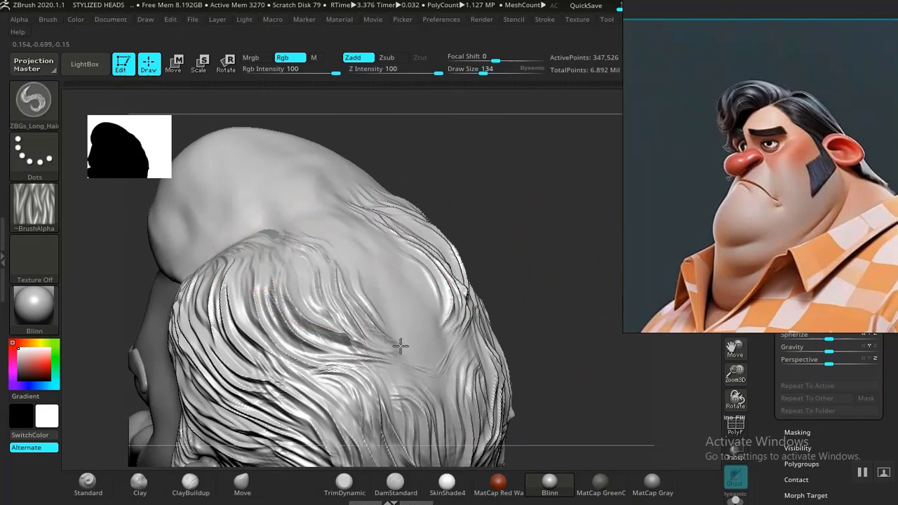
drag(401, 346, 404, 350)
drag(379, 318, 436, 344)
- Try strand strokes over the smooth patch at the crown and undo them
alt+drag(544, 343, 525, 242)
key(ctrl+z)
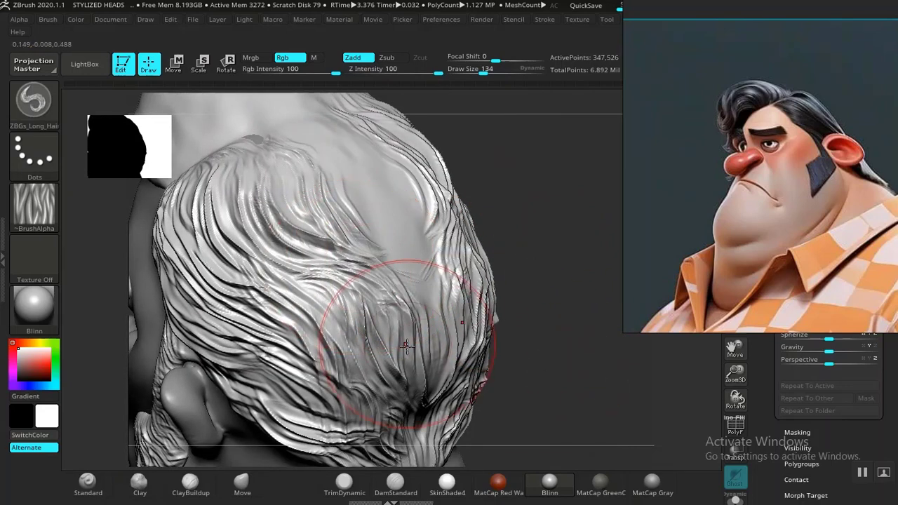
mouse_move(562, 356)
mouse_down()
mouse_move(420, 306)
mouse_move(456, 385)
mouse_up()
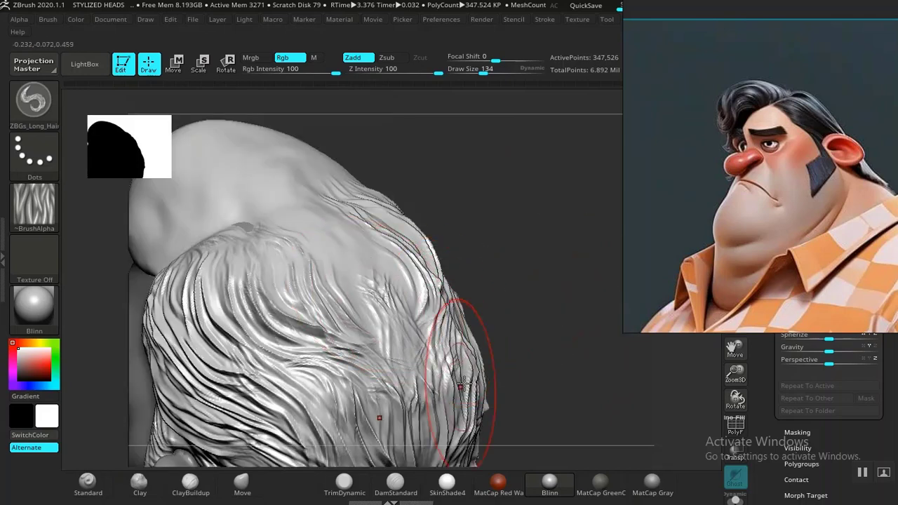
key(ctrl+z)
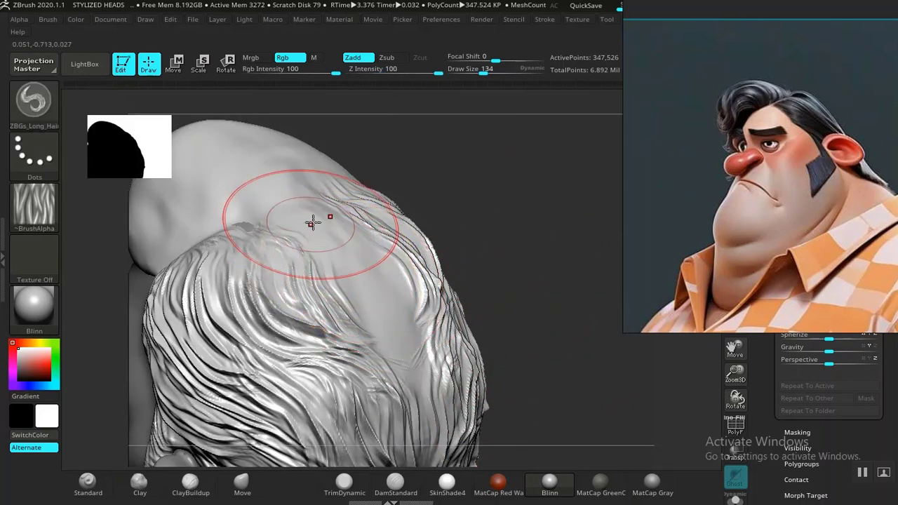
- Fill the smooth crown area behind the parting with strands that flow down into the back hair
drag(278, 218, 318, 233)
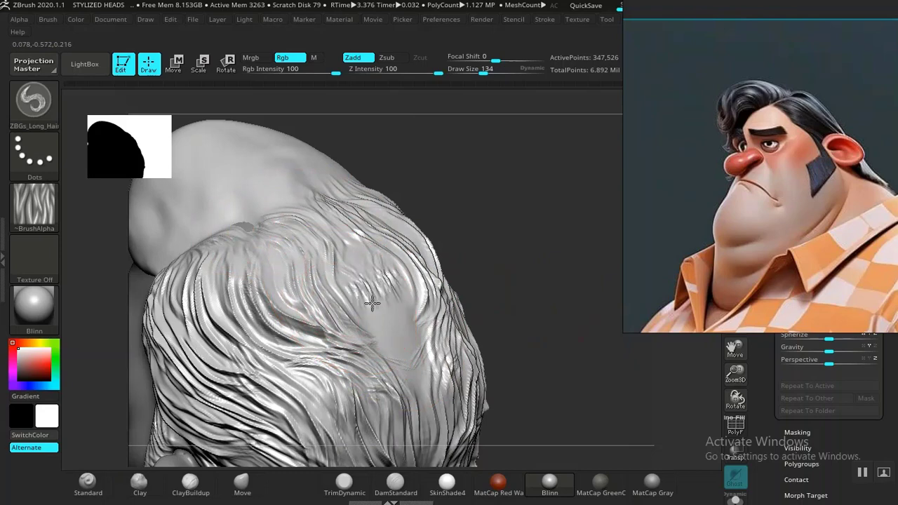
drag(416, 372, 443, 421)
mouse_move(567, 387)
mouse_down()
mouse_move(597, 363)
mouse_move(529, 364)
mouse_move(411, 246)
mouse_move(516, 305)
mouse_move(503, 315)
mouse_move(571, 355)
mouse_move(561, 363)
mouse_move(376, 337)
mouse_up()
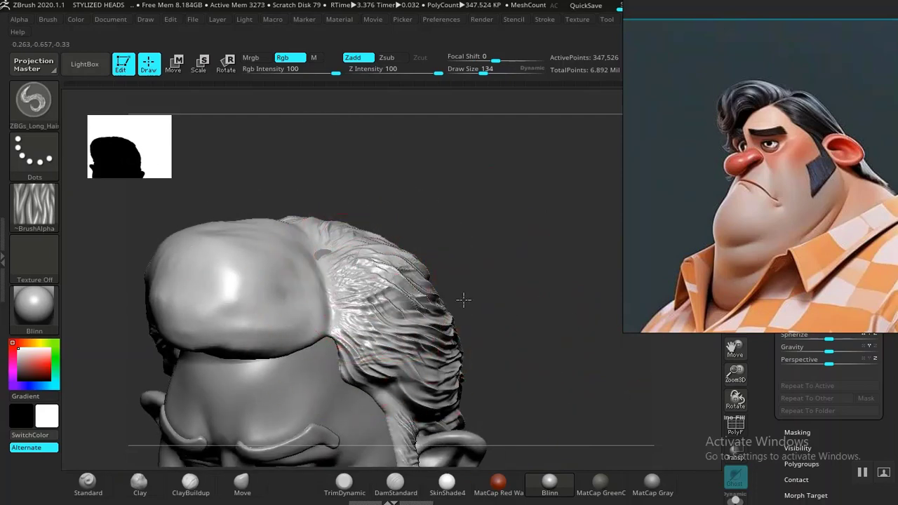
- Carve strands along the lower front of the quiff and sweep them into the hair at the character's right temple
mouse_move(464, 300)
mouse_down()
mouse_move(536, 299)
mouse_move(592, 271)
mouse_move(548, 261)
mouse_move(540, 268)
mouse_move(634, 273)
mouse_move(540, 295)
mouse_move(577, 291)
mouse_move(574, 269)
mouse_move(571, 327)
mouse_move(565, 225)
mouse_up()
drag(426, 247, 395, 228)
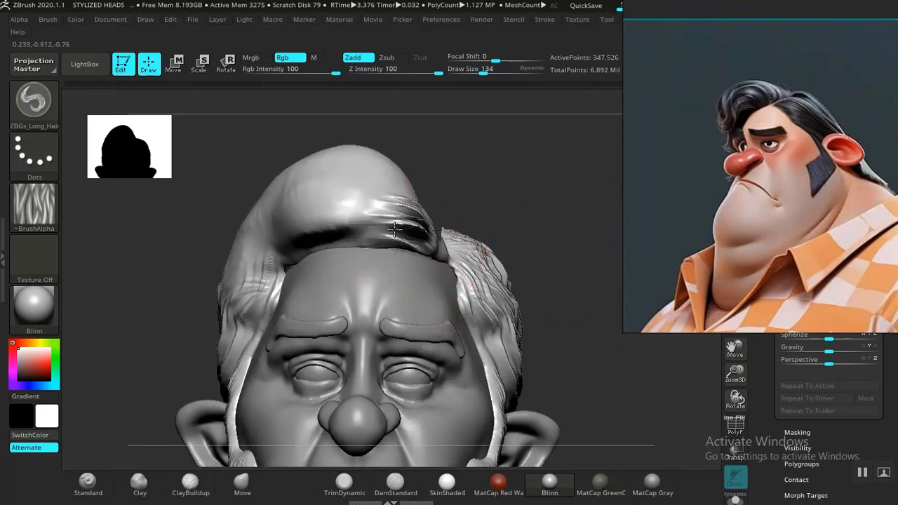
mouse_move(545, 240)
mouse_down()
mouse_move(497, 225)
mouse_move(411, 240)
mouse_up()
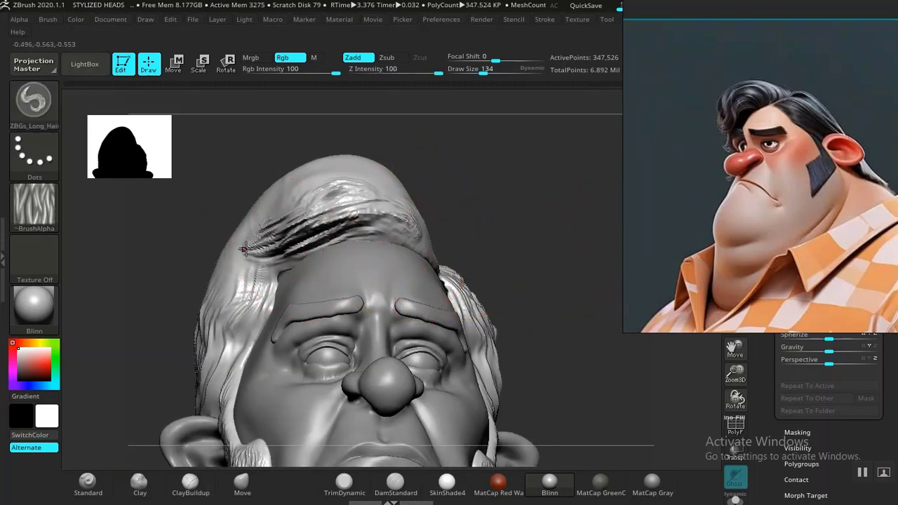
mouse_move(540, 211)
mouse_down()
mouse_move(507, 197)
mouse_move(329, 200)
mouse_up()
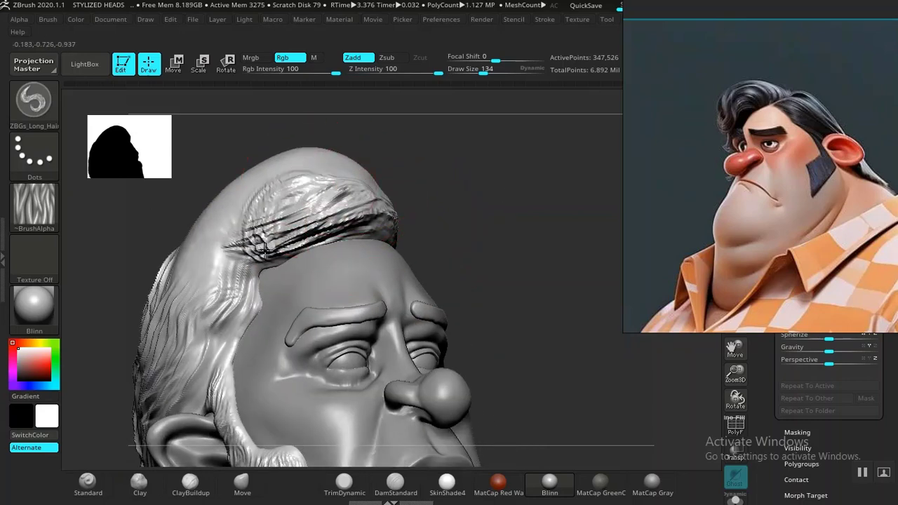
key(ctrl)
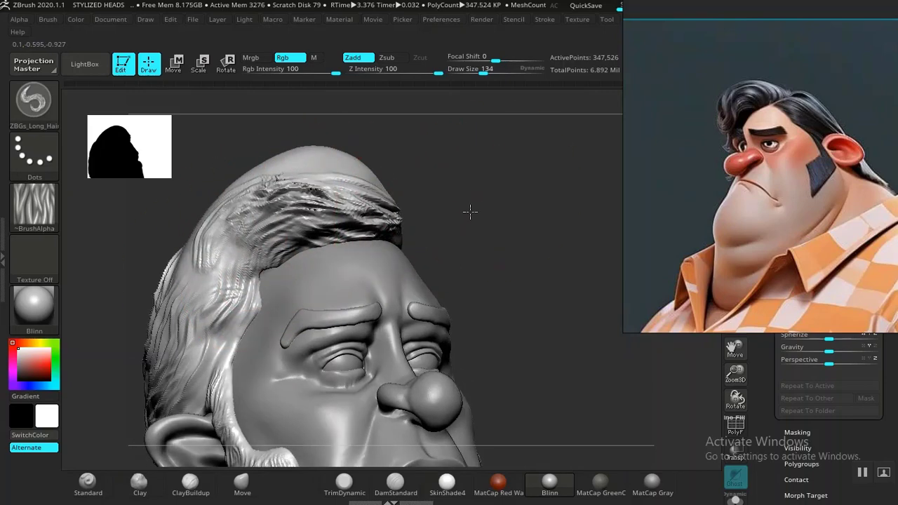
- Continue the quiff strands along the character's left side, curving them back into the parting
drag(467, 213, 296, 222)
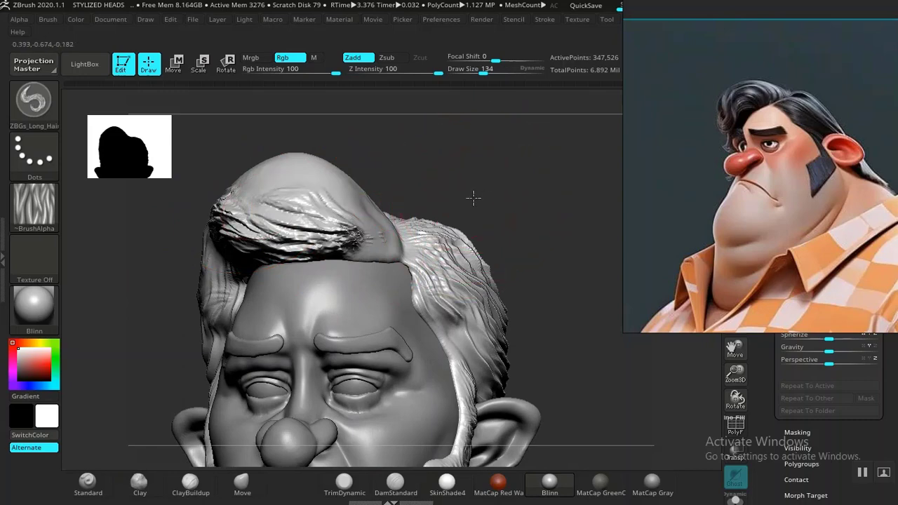
mouse_move(474, 198)
mouse_down()
mouse_move(405, 227)
mouse_move(371, 261)
mouse_up()
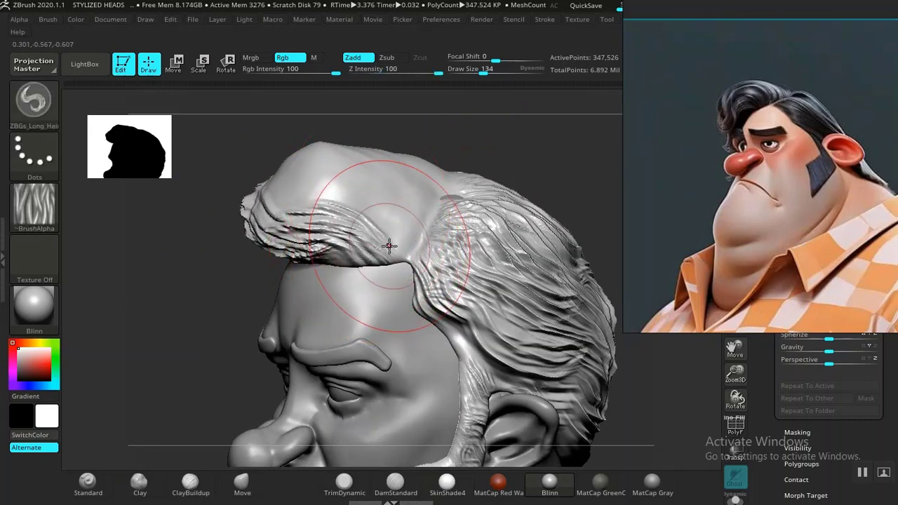
drag(447, 158, 415, 204)
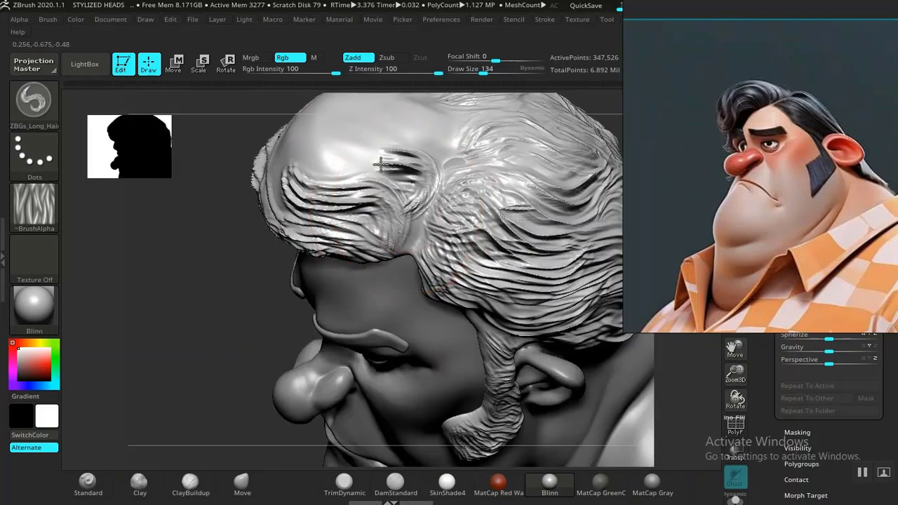
- Cover the front curl and the smooth top of the quiff with strands running back toward the crown
mouse_move(217, 358)
mouse_down()
mouse_move(249, 393)
mouse_move(294, 365)
mouse_up()
drag(321, 299, 288, 243)
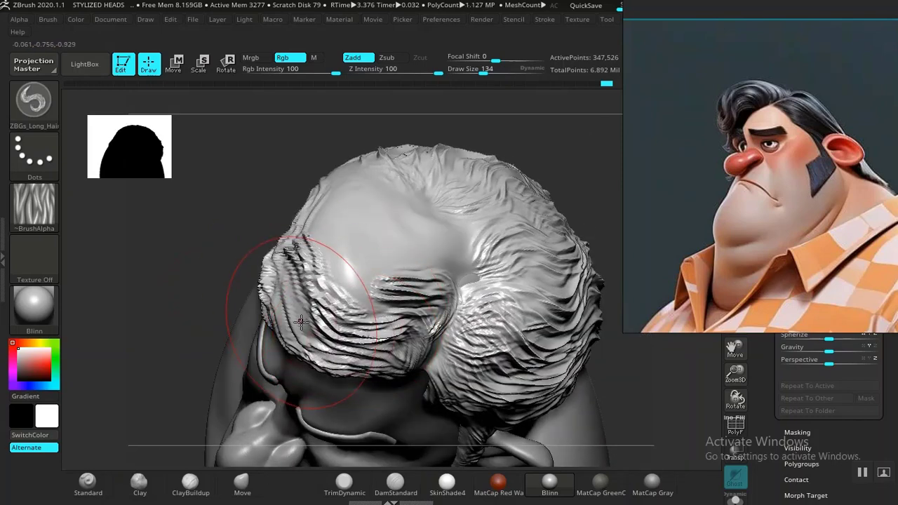
drag(300, 323, 279, 270)
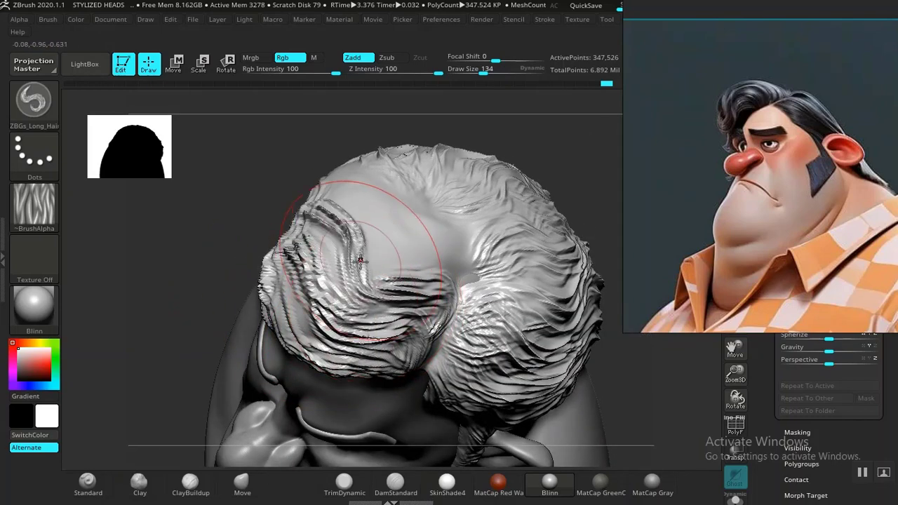
drag(325, 240, 300, 216)
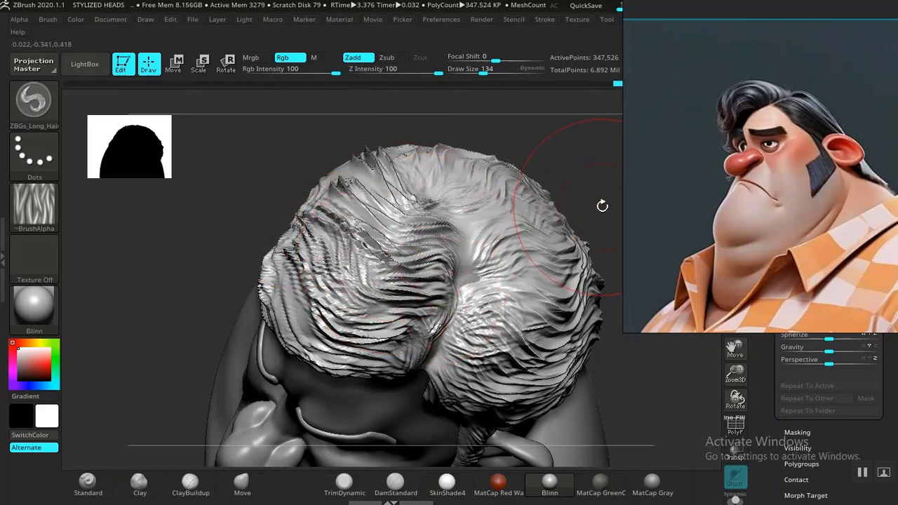
- Subdivide the hair mesh once for finer strand detail
mouse_move(602, 206)
mouse_down()
mouse_move(568, 120)
mouse_move(569, 164)
mouse_move(577, 133)
mouse_move(564, 216)
mouse_move(584, 238)
mouse_move(608, 239)
mouse_move(626, 193)
mouse_move(654, 193)
mouse_up()
alt+drag(332, 343, 336, 369)
mouse_move(303, 345)
mouse_down()
mouse_move(483, 221)
mouse_move(431, 342)
mouse_up()
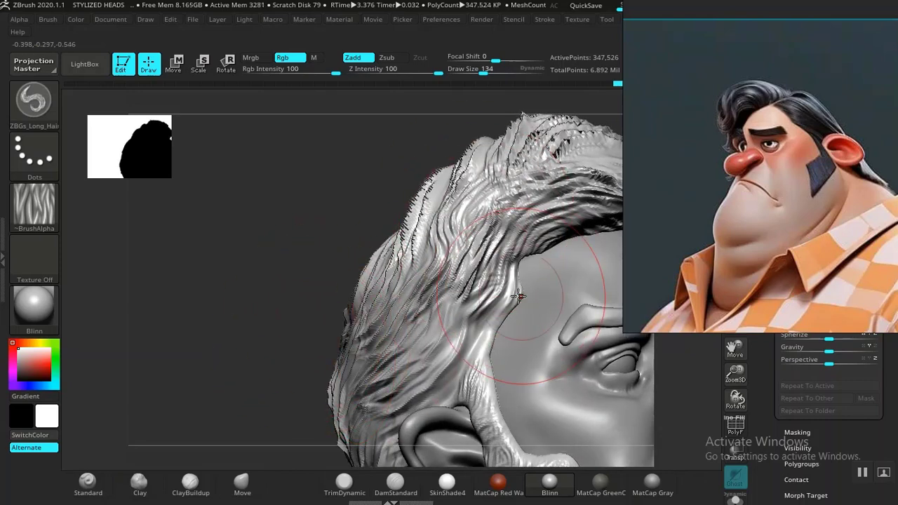
key(ctrl)
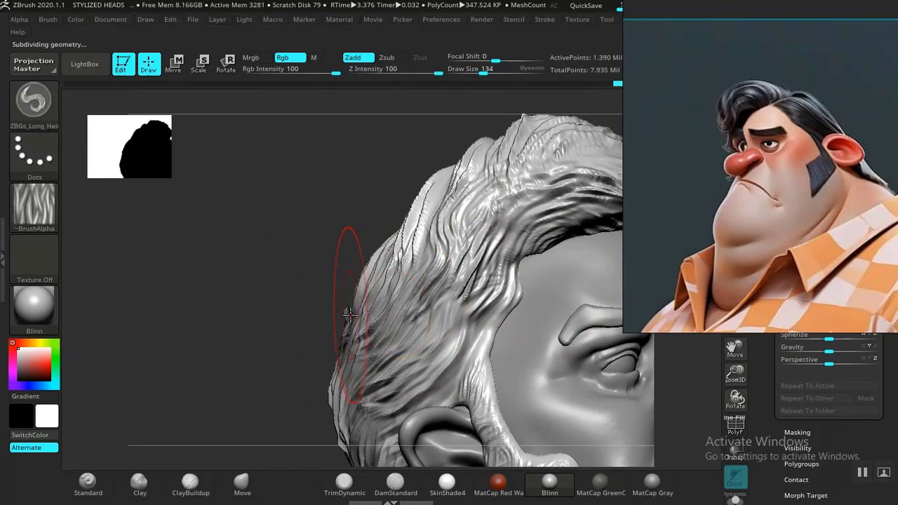
- Carve denser strands over the subdivided side hair, from the temple past the ear down to the nape
mouse_move(305, 285)
mouse_down()
mouse_move(287, 297)
mouse_move(341, 299)
mouse_move(227, 323)
mouse_move(271, 341)
mouse_move(381, 281)
mouse_up()
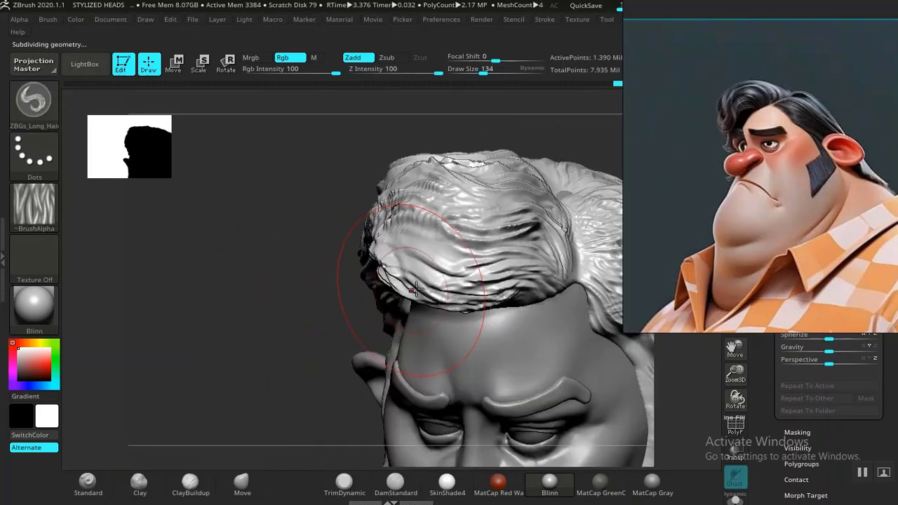
drag(267, 254, 340, 320)
drag(619, 230, 415, 245)
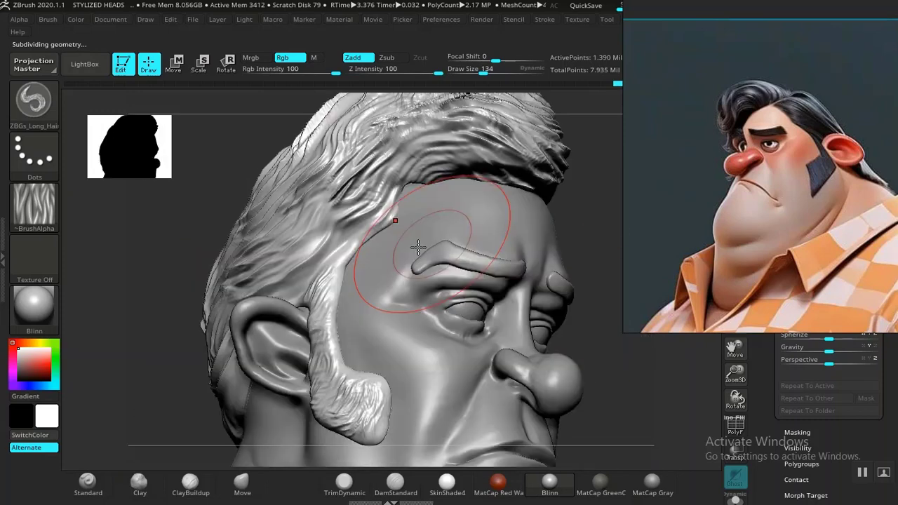
mouse_move(360, 214)
mouse_down()
mouse_move(341, 190)
mouse_move(354, 210)
mouse_move(269, 293)
mouse_move(281, 180)
mouse_move(296, 209)
mouse_up()
drag(181, 337, 260, 280)
mouse_move(618, 221)
mouse_down()
mouse_move(442, 256)
mouse_move(323, 347)
mouse_up()
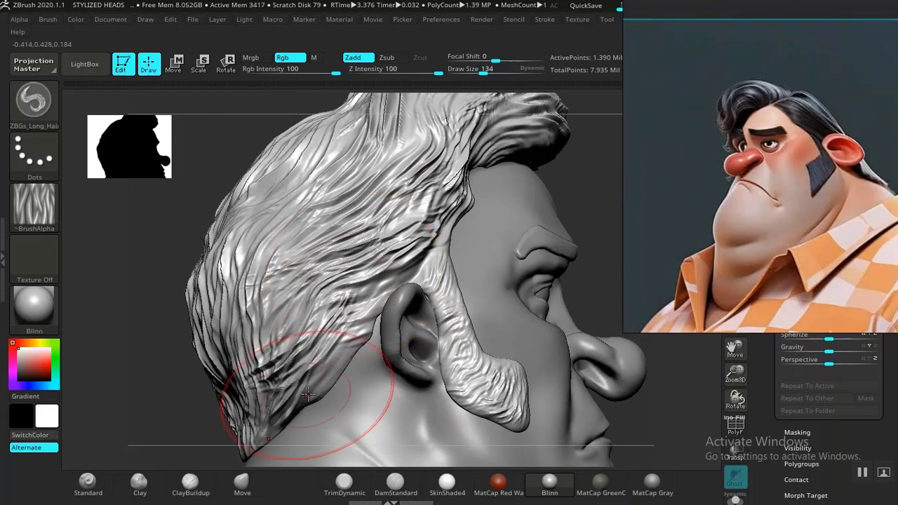
drag(207, 382, 381, 220)
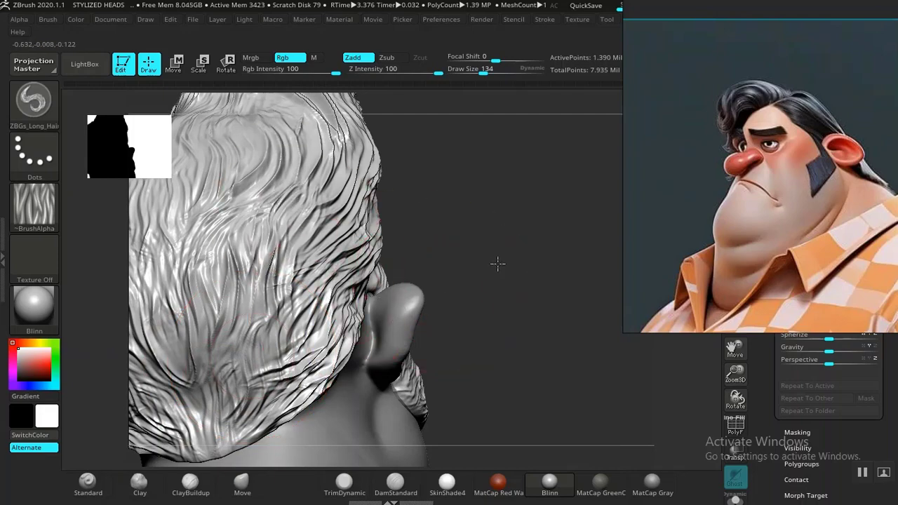
- Load the ZBGs_Hair_details brush from the brush library for detailing the hair
drag(498, 262, 372, 253)
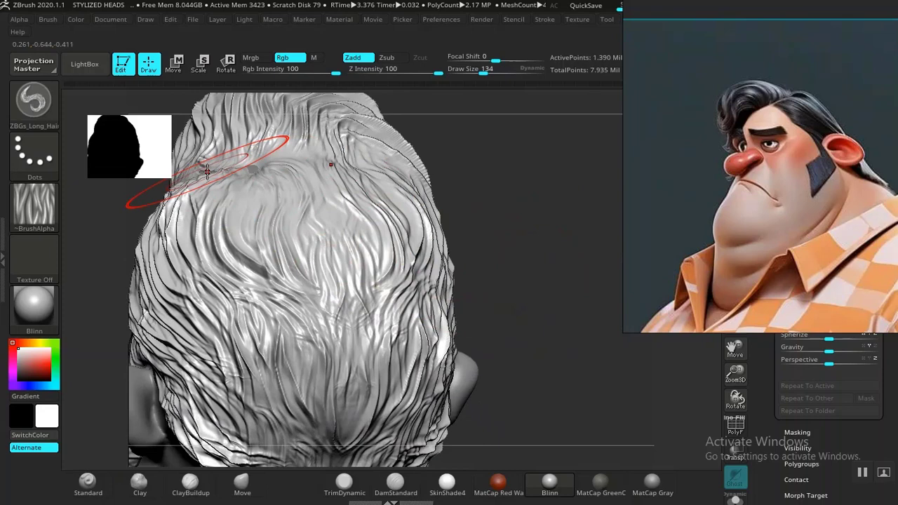
click(87, 70)
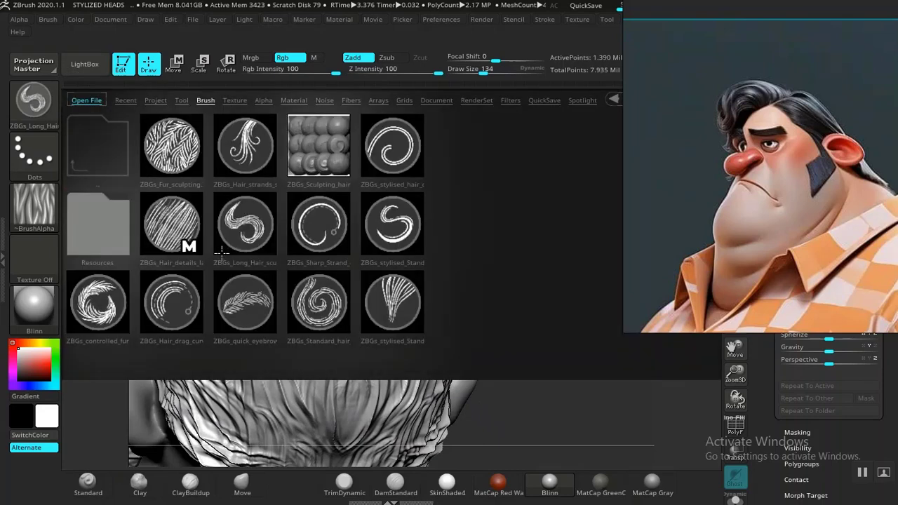
click(170, 224)
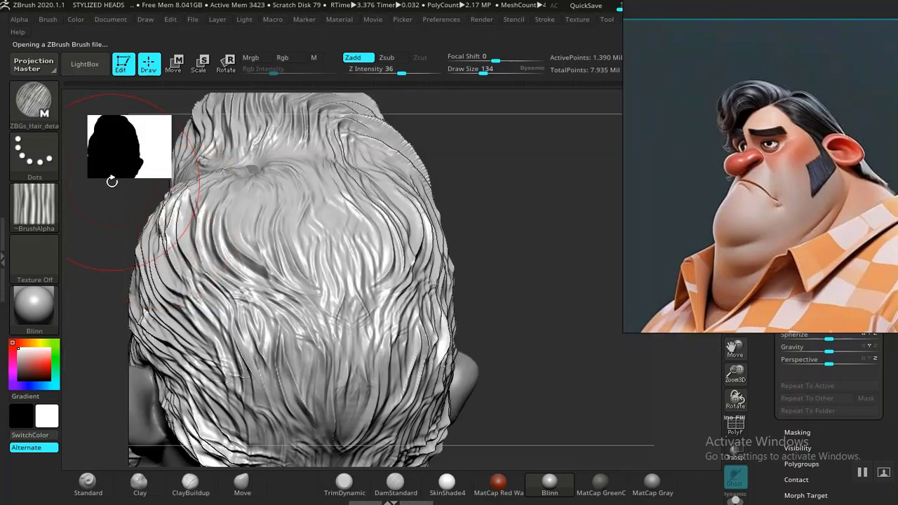
- Add fine strand detail to the back of the head and the hair behind the ear
drag(281, 171, 393, 351)
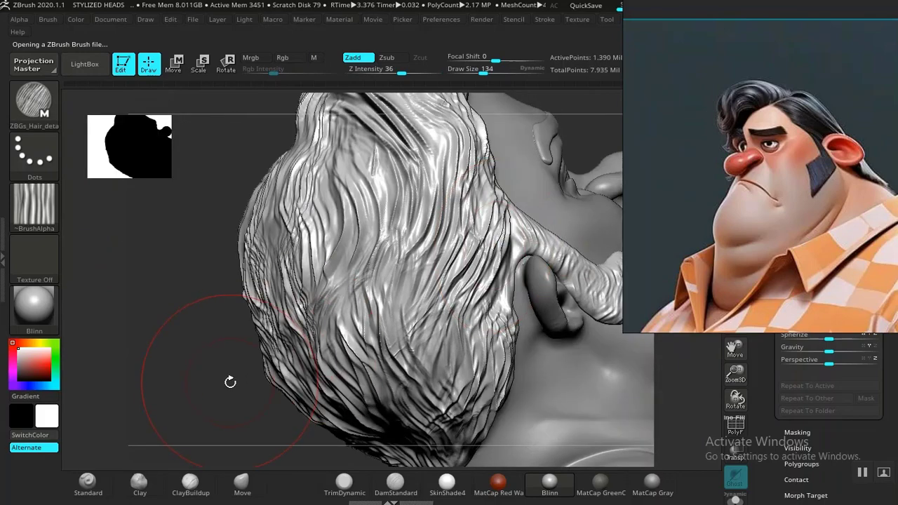
drag(231, 381, 112, 419)
drag(486, 295, 463, 305)
mouse_move(477, 273)
mouse_down()
mouse_move(515, 234)
mouse_move(499, 274)
mouse_move(568, 283)
mouse_move(577, 327)
mouse_move(372, 236)
mouse_up()
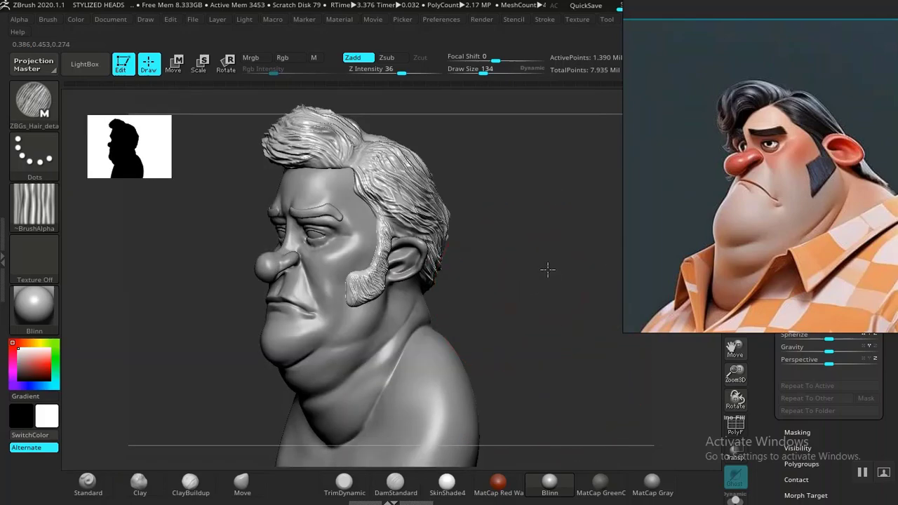
- Layer fine strands over the side hair above the temple and ear, flowing toward the back of the head
mouse_move(548, 269)
alt+mouse_down()
mouse_move(583, 388)
mouse_move(556, 360)
alt+mouse_up()
alt+drag(606, 343, 530, 443)
drag(572, 348, 564, 352)
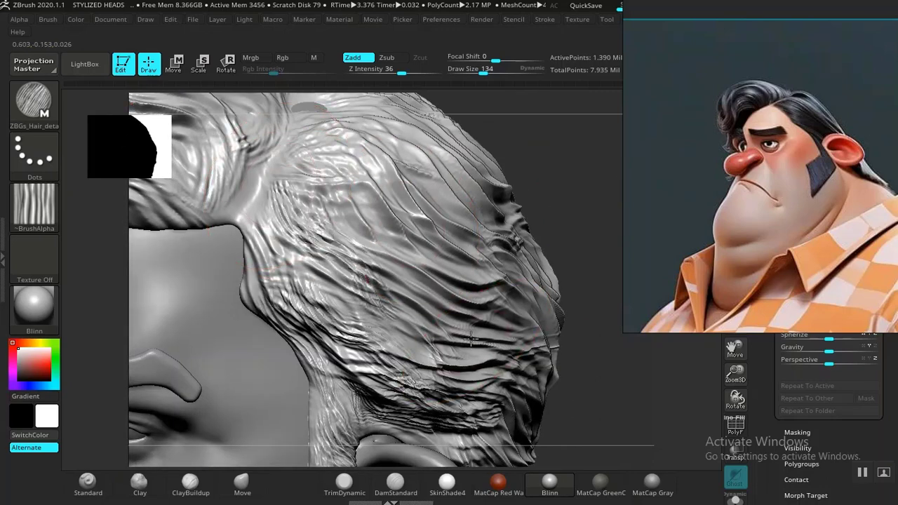
drag(471, 339, 359, 306)
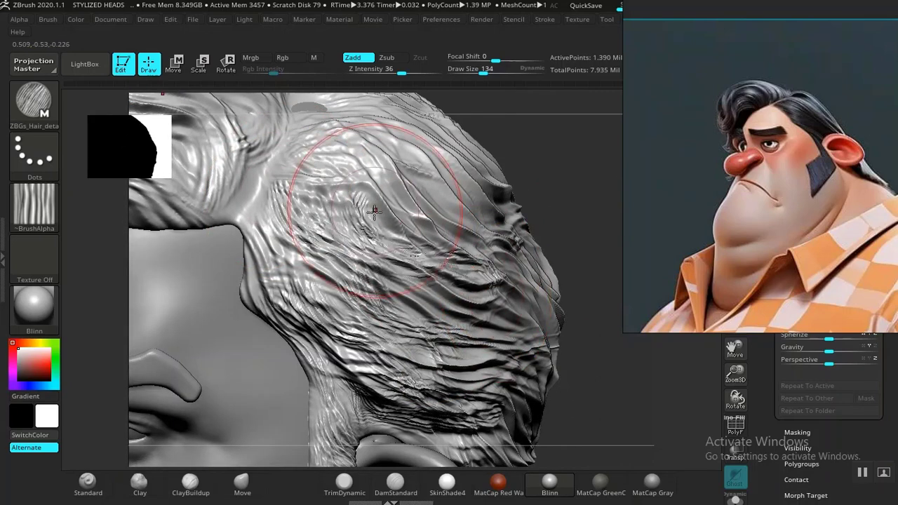
drag(374, 211, 370, 280)
drag(492, 318, 498, 320)
drag(574, 199, 575, 235)
drag(350, 246, 448, 291)
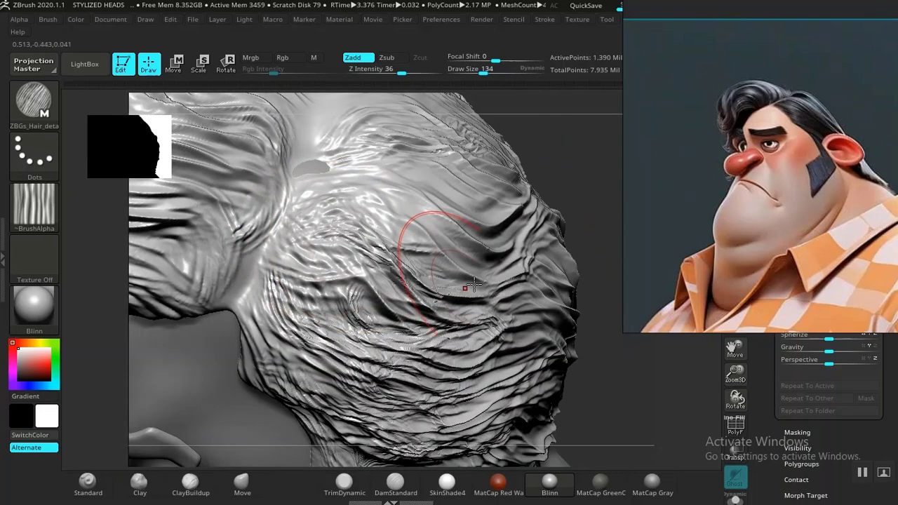
mouse_move(492, 266)
mouse_down()
mouse_move(453, 267)
mouse_move(351, 196)
mouse_up()
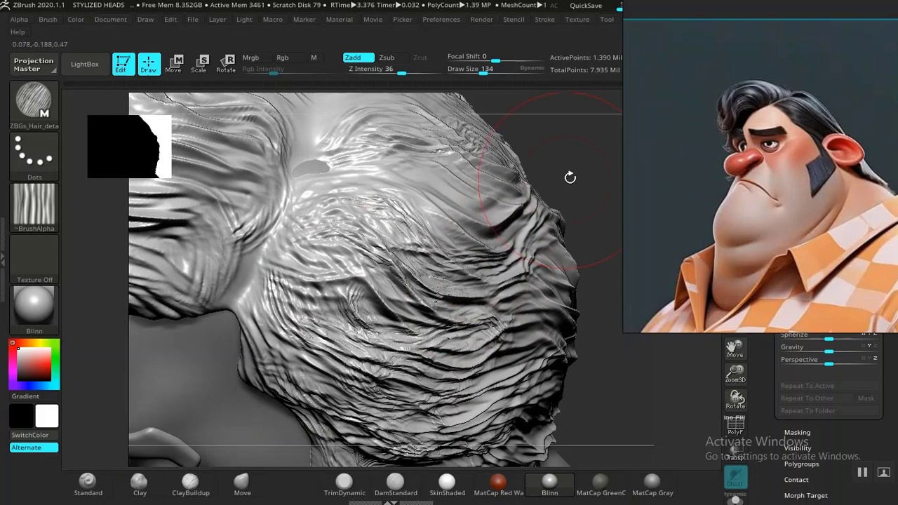
- Detail the smooth hair over the upper side and crown with fine strands, undoing one stroke and redoing it
alt+drag(569, 176, 516, 230)
mouse_move(462, 300)
mouse_down()
mouse_move(427, 311)
mouse_move(311, 297)
mouse_move(289, 285)
mouse_up()
mouse_move(449, 297)
mouse_down()
mouse_move(283, 253)
mouse_move(236, 264)
mouse_up()
mouse_move(448, 243)
mouse_down()
mouse_move(377, 233)
mouse_move(289, 194)
mouse_up()
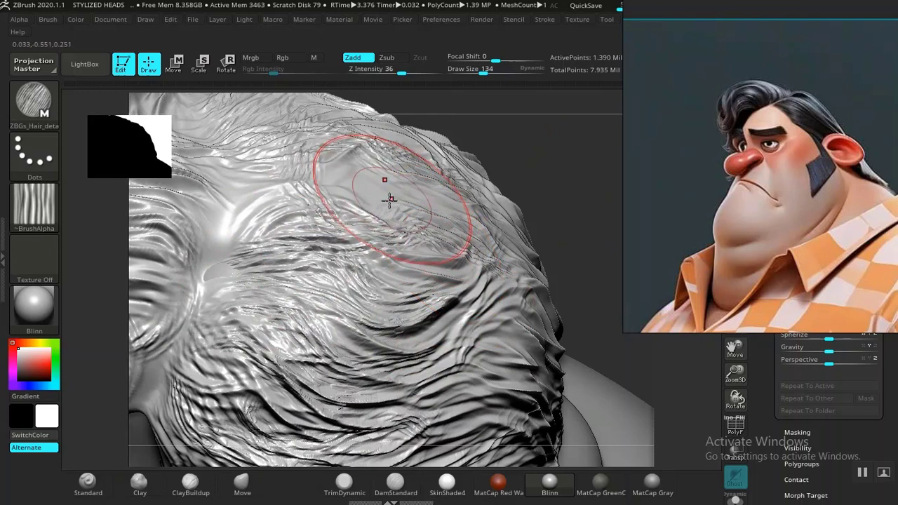
key(ctrl+z)
mouse_move(440, 244)
mouse_down()
mouse_move(311, 215)
mouse_move(268, 216)
mouse_up()
mouse_move(401, 200)
mouse_down()
mouse_move(320, 192)
mouse_move(243, 200)
mouse_up()
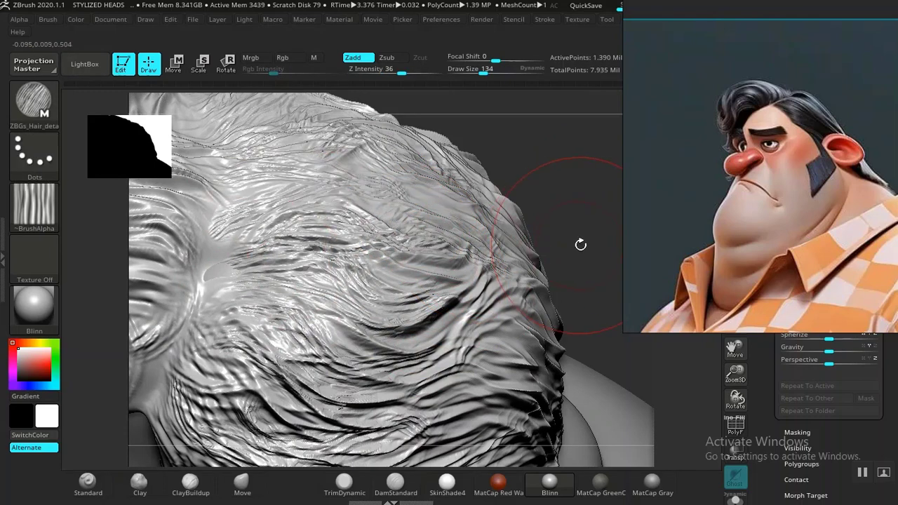
- Carve denser strands into the hair behind the ear, down to the nape hairline
mouse_move(581, 241)
mouse_down()
mouse_move(516, 211)
mouse_move(528, 214)
mouse_move(479, 208)
mouse_move(393, 267)
mouse_up()
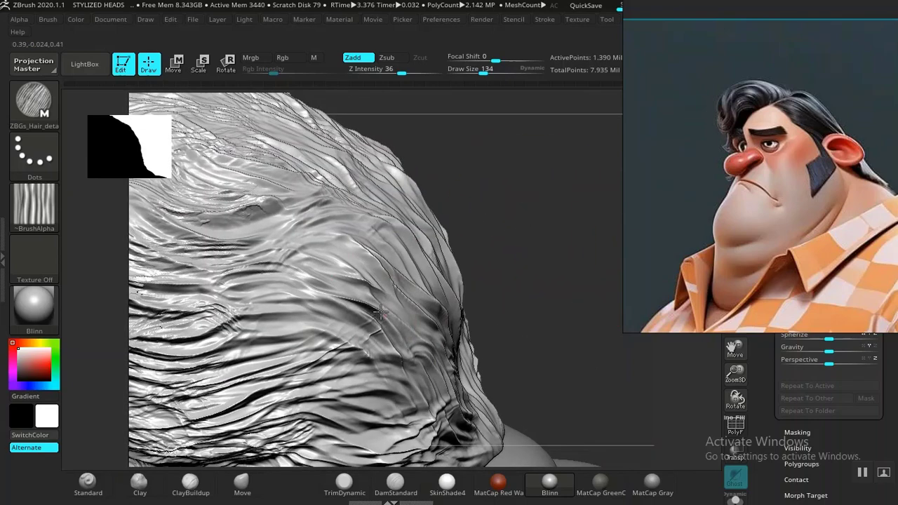
drag(377, 317, 191, 370)
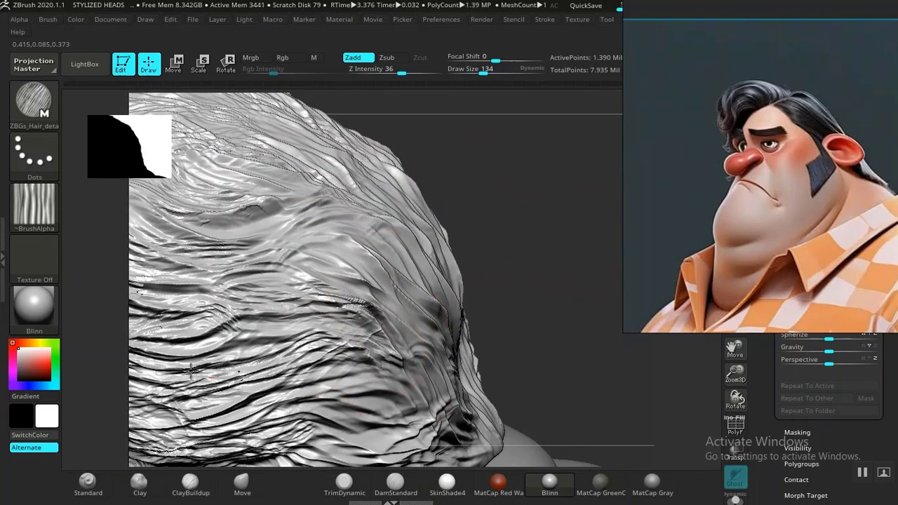
drag(414, 342, 284, 382)
alt+drag(531, 329, 503, 221)
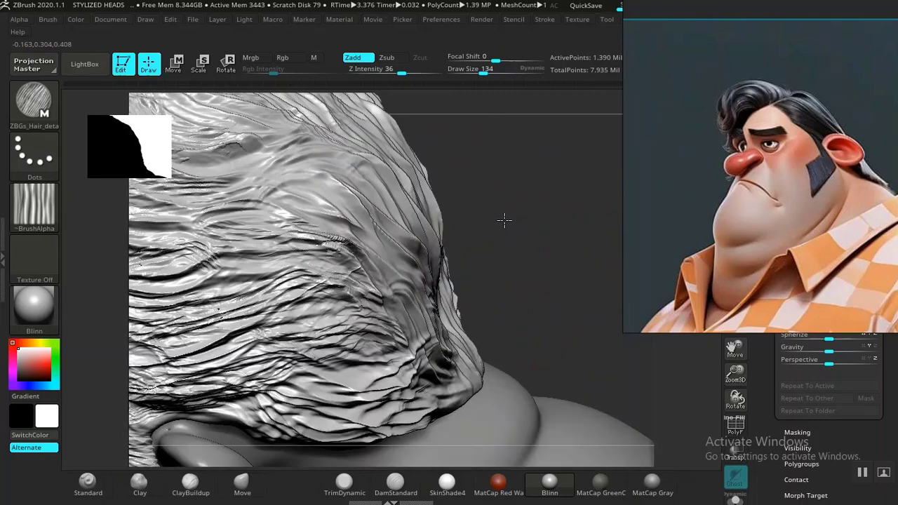
drag(391, 331, 284, 348)
drag(420, 352, 306, 378)
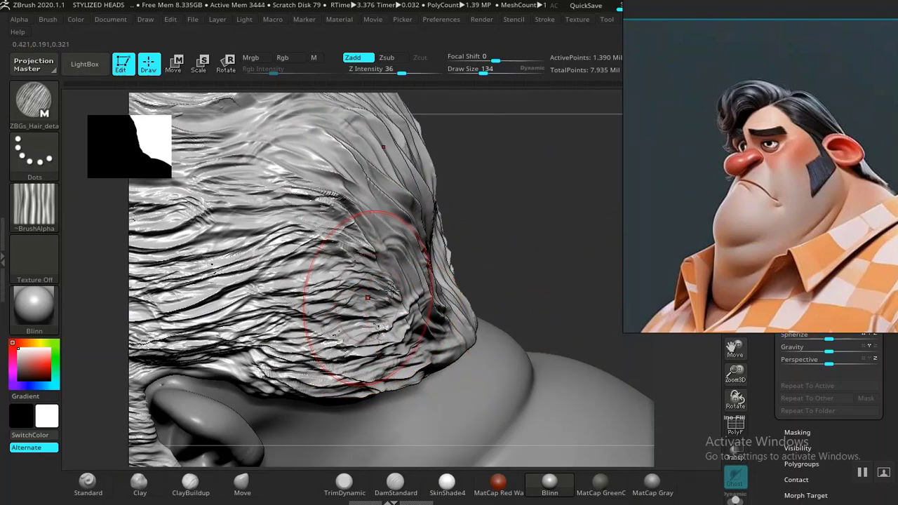
- Cover the middle of the back of the head with fine strands running down from the crown
mouse_move(527, 265)
alt+mouse_down()
mouse_move(525, 243)
mouse_move(499, 237)
mouse_move(459, 246)
mouse_move(420, 235)
mouse_move(441, 319)
alt+mouse_up()
mouse_move(437, 245)
mouse_down()
mouse_move(430, 270)
mouse_move(453, 358)
mouse_up()
drag(466, 316, 467, 337)
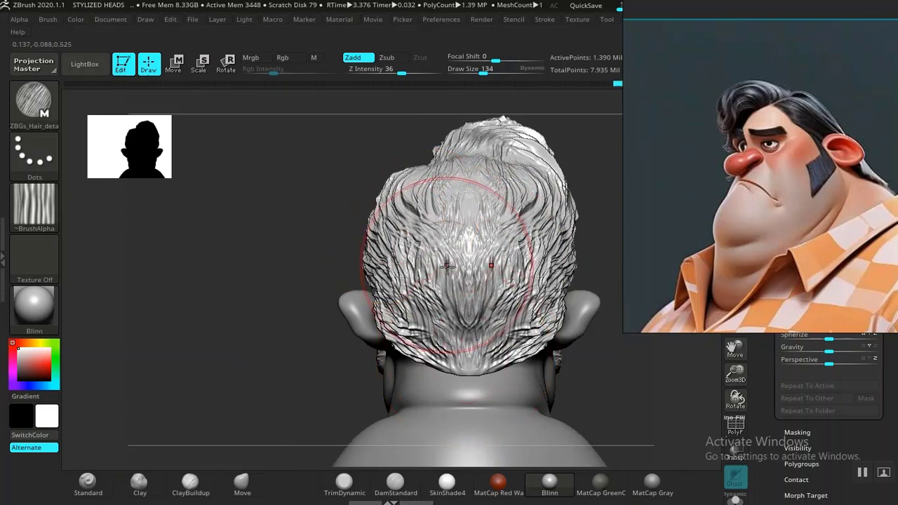
drag(457, 260, 460, 175)
mouse_move(250, 254)
mouse_down()
mouse_move(232, 313)
mouse_move(246, 373)
mouse_move(385, 260)
mouse_up()
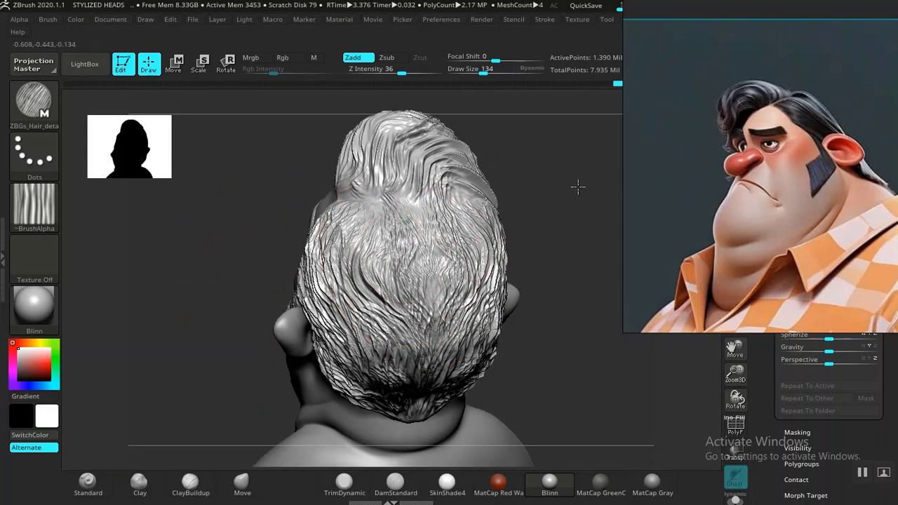
- Add fine strands to the side of the quiff where it meets the temple hair
mouse_move(578, 186)
mouse_down()
mouse_move(561, 257)
mouse_move(521, 257)
mouse_move(511, 195)
mouse_move(546, 280)
mouse_up()
drag(515, 184, 488, 176)
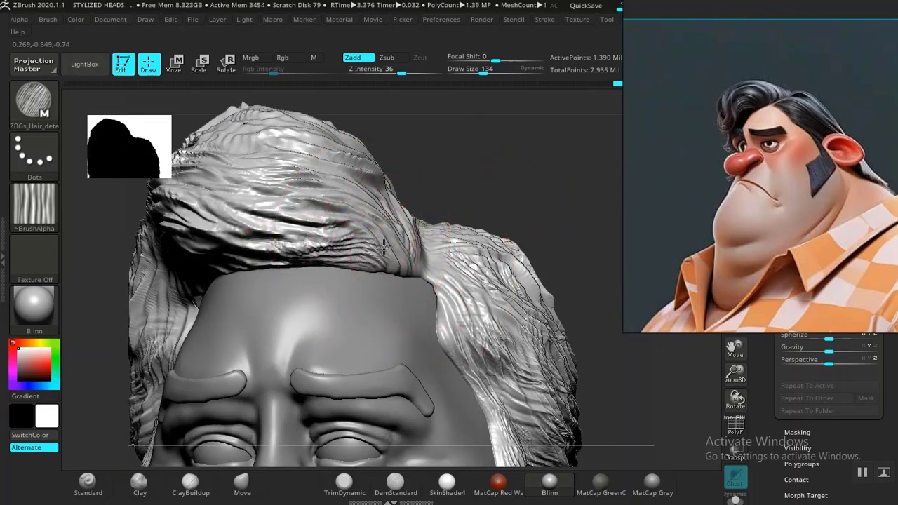
drag(310, 222, 318, 216)
mouse_move(465, 183)
mouse_down()
mouse_move(415, 202)
mouse_move(430, 252)
mouse_up()
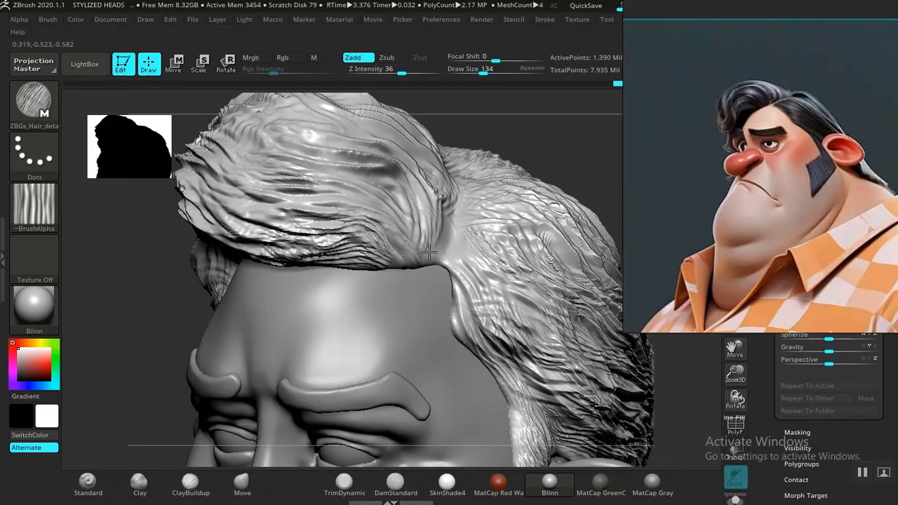
drag(341, 145, 337, 146)
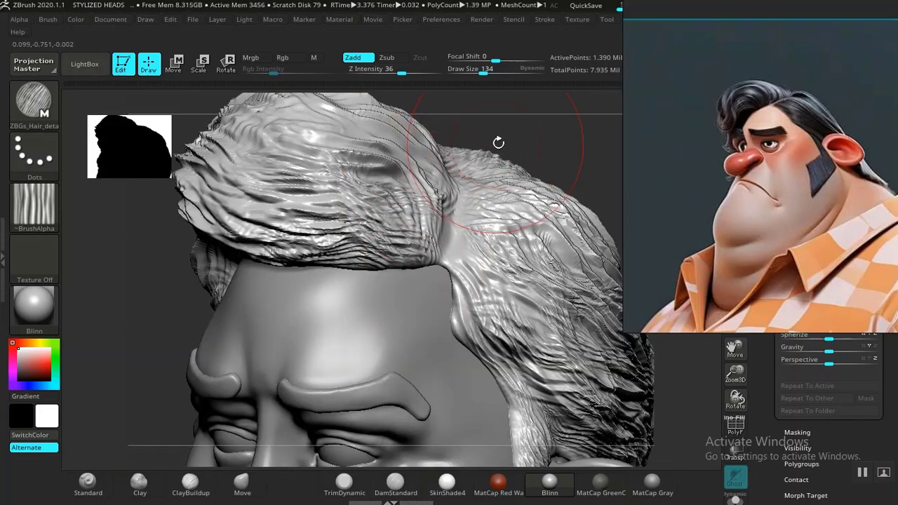
- Sweep fine strands across the front of the quiff above the forehead, from the opposite temple
mouse_move(497, 145)
mouse_down()
mouse_move(554, 117)
mouse_move(584, 120)
mouse_up()
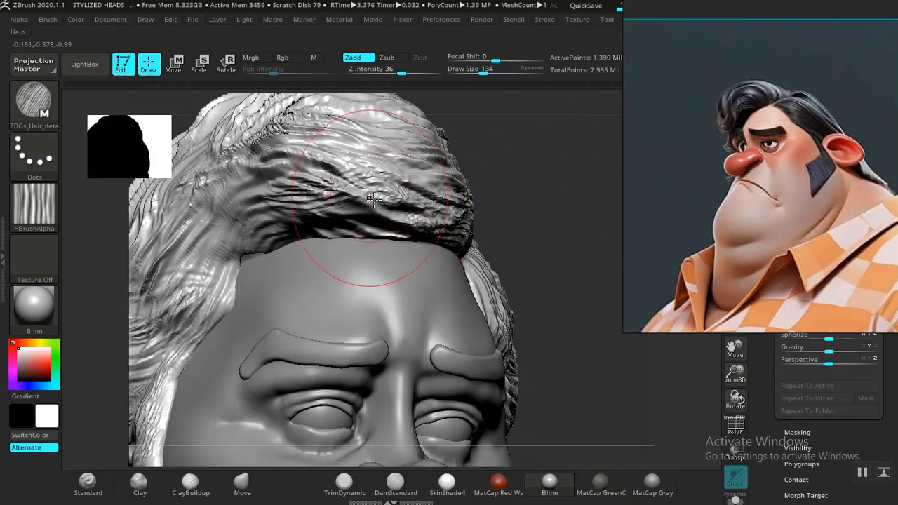
drag(349, 213, 286, 229)
drag(219, 255, 361, 192)
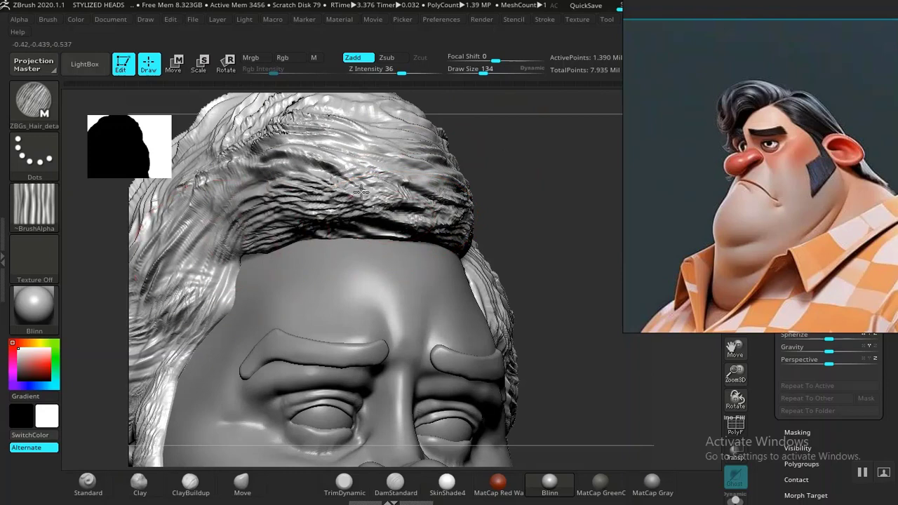
drag(199, 228, 379, 165)
drag(542, 179, 487, 242)
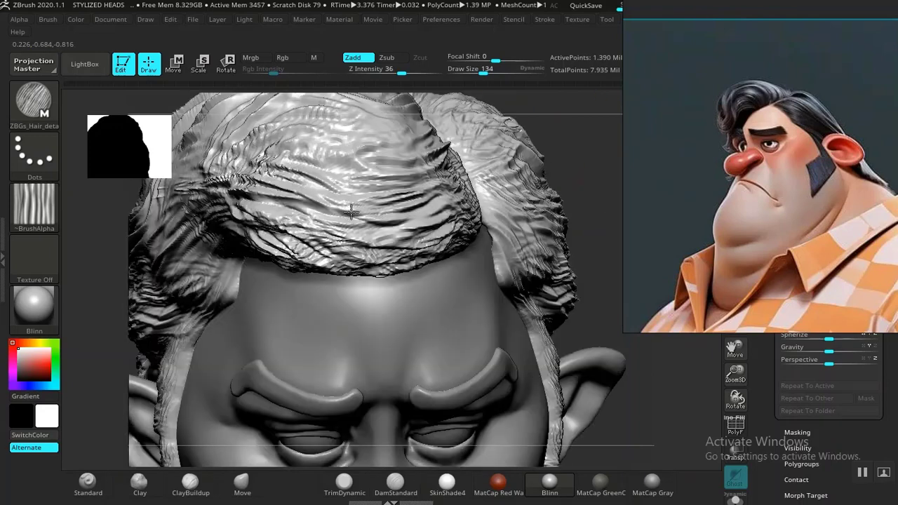
drag(272, 218, 449, 186)
- Texture the top of the quiff with fine strands sweeping back toward the side hair
alt+drag(579, 154, 592, 269)
drag(301, 282, 430, 297)
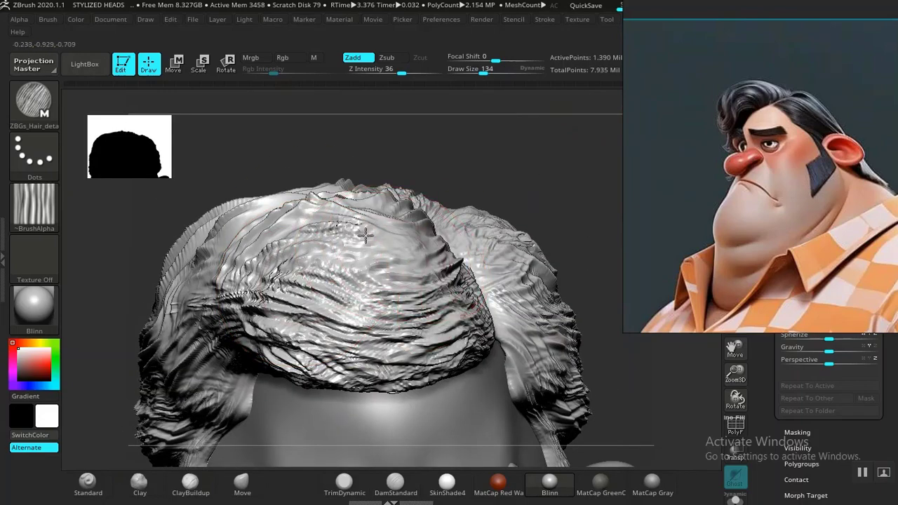
drag(501, 155, 512, 200)
mouse_move(368, 258)
mouse_down()
mouse_move(281, 247)
mouse_move(224, 268)
mouse_up()
drag(314, 182, 219, 228)
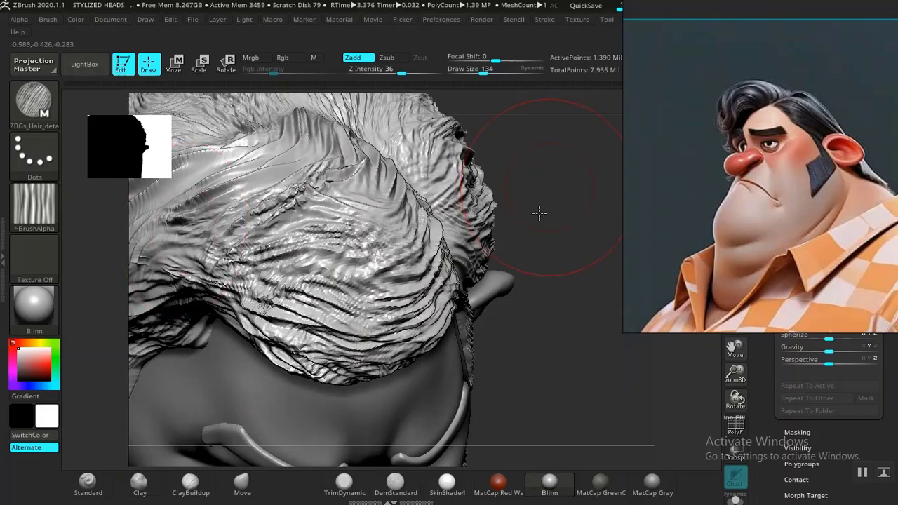
drag(540, 213, 442, 149)
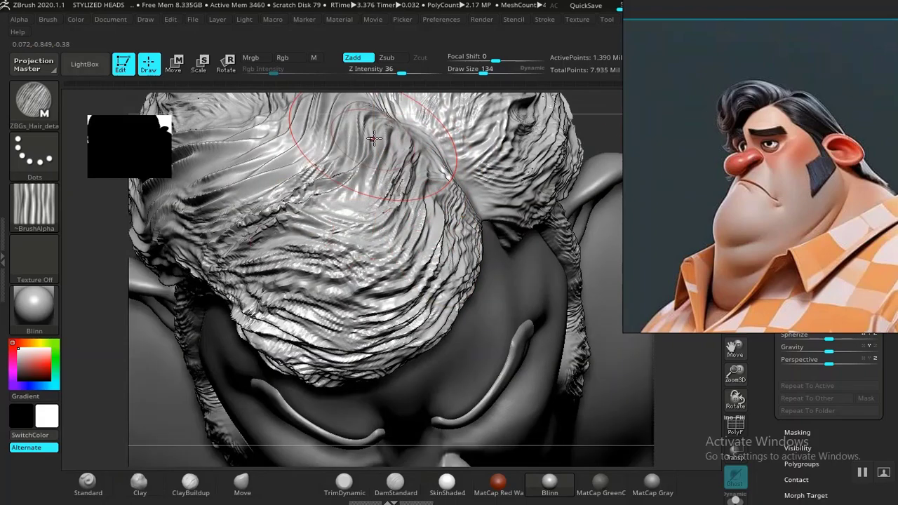
drag(374, 140, 316, 206)
drag(306, 153, 204, 206)
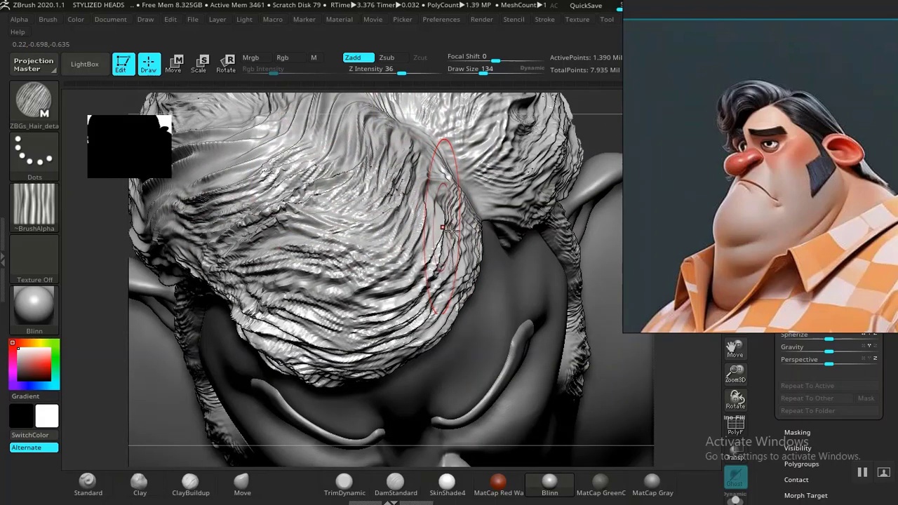
- Carve fine strands along the side of the quiff and into the hair above the temple
drag(615, 120, 532, 171)
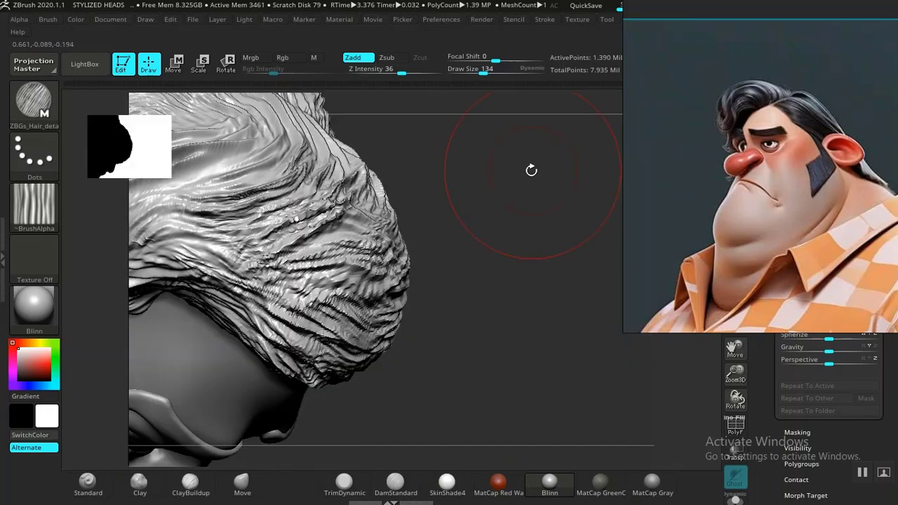
alt+drag(489, 214, 562, 263)
mouse_move(372, 219)
mouse_down()
mouse_move(298, 246)
mouse_move(217, 256)
mouse_up()
mouse_move(288, 270)
mouse_down()
mouse_move(241, 302)
mouse_move(175, 310)
mouse_up()
drag(281, 315, 176, 345)
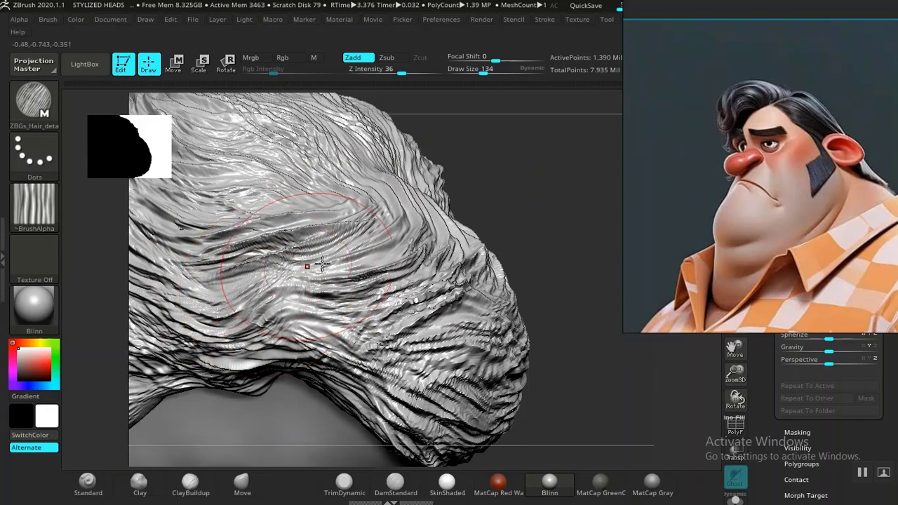
- Make the eyebrows the active subtool and texture them with fine hair strands along their length
mouse_move(523, 211)
alt+mouse_down()
mouse_move(525, 232)
mouse_move(513, 213)
alt+mouse_up()
mouse_move(500, 316)
mouse_down()
mouse_move(492, 211)
mouse_move(554, 319)
mouse_move(598, 330)
mouse_up()
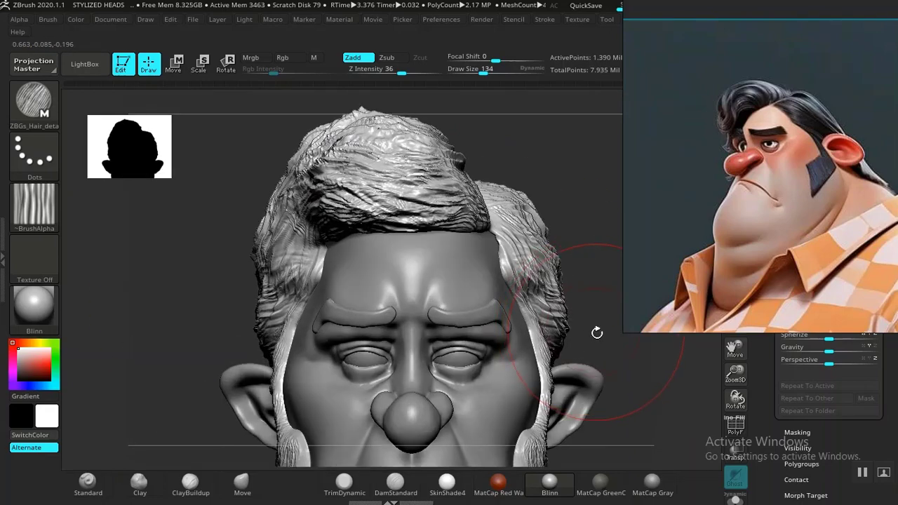
mouse_move(507, 212)
alt+mouse_down()
mouse_move(553, 245)
mouse_move(568, 286)
mouse_move(565, 274)
alt+mouse_up()
alt+click(452, 223)
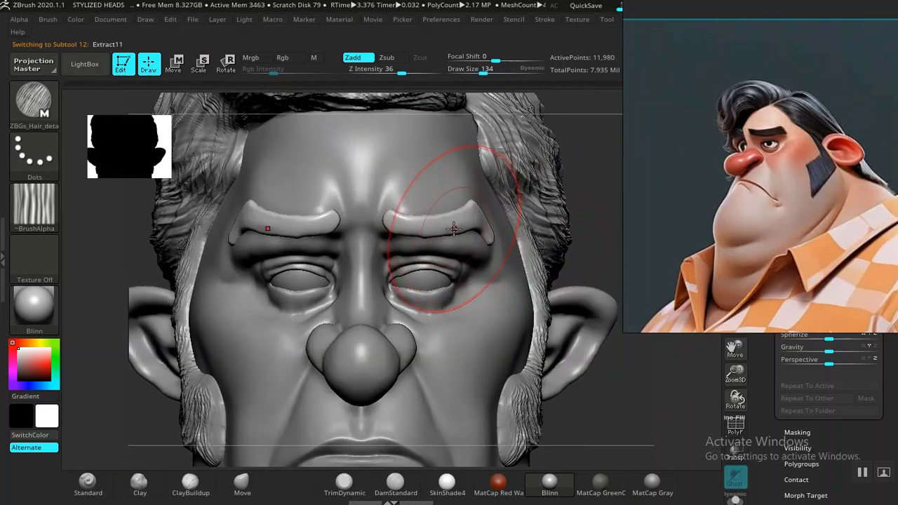
drag(598, 213, 461, 210)
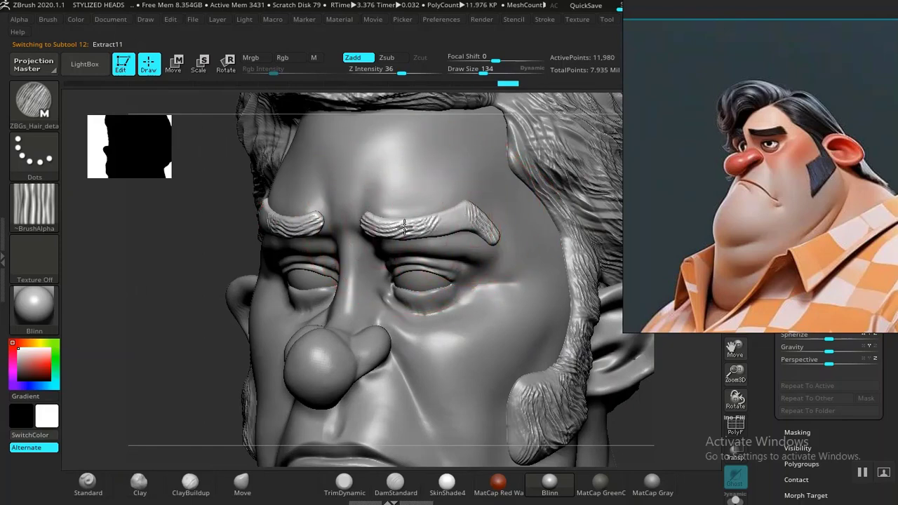
mouse_move(405, 226)
mouse_down()
mouse_move(415, 213)
mouse_move(451, 222)
mouse_up()
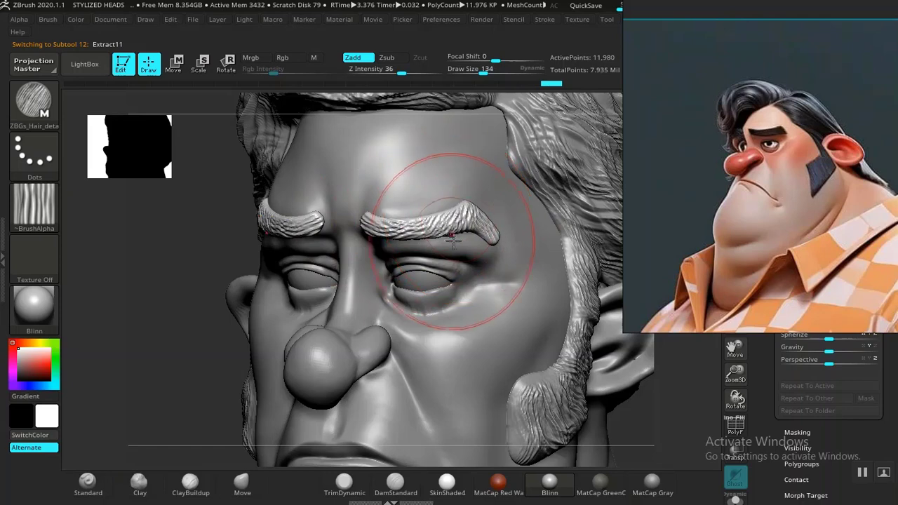
- Frame the whole bust and make the main hair mesh the active subtool
drag(184, 333, 337, 299)
key(f)
mouse_move(589, 324)
mouse_down()
mouse_move(547, 322)
mouse_move(541, 333)
mouse_move(555, 355)
mouse_move(548, 351)
mouse_move(566, 337)
mouse_move(576, 353)
mouse_move(537, 333)
mouse_move(539, 308)
mouse_up()
alt+click(535, 227)
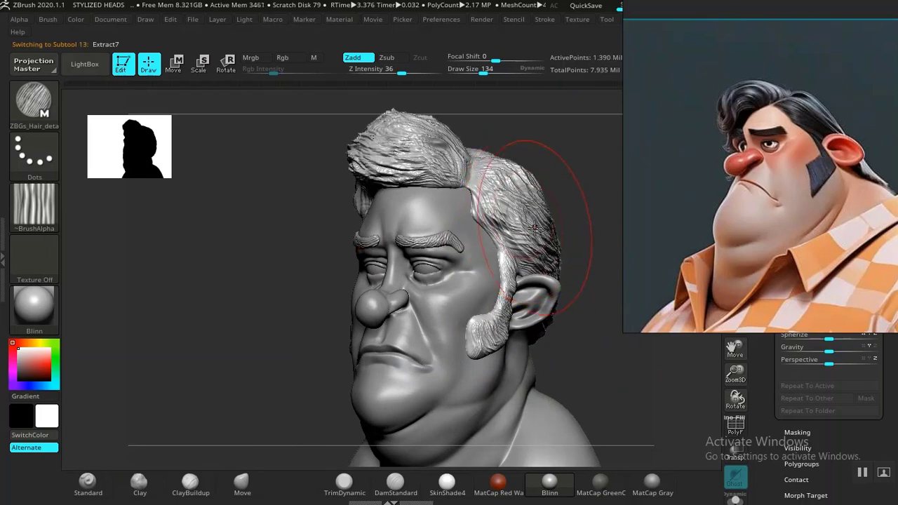
mouse_move(621, 325)
mouse_down()
mouse_move(621, 357)
mouse_move(631, 351)
mouse_move(580, 346)
mouse_up()
- Check the finished hair from the front with the polyframe toggled on and off and a BPR preview render
key(shift+f)
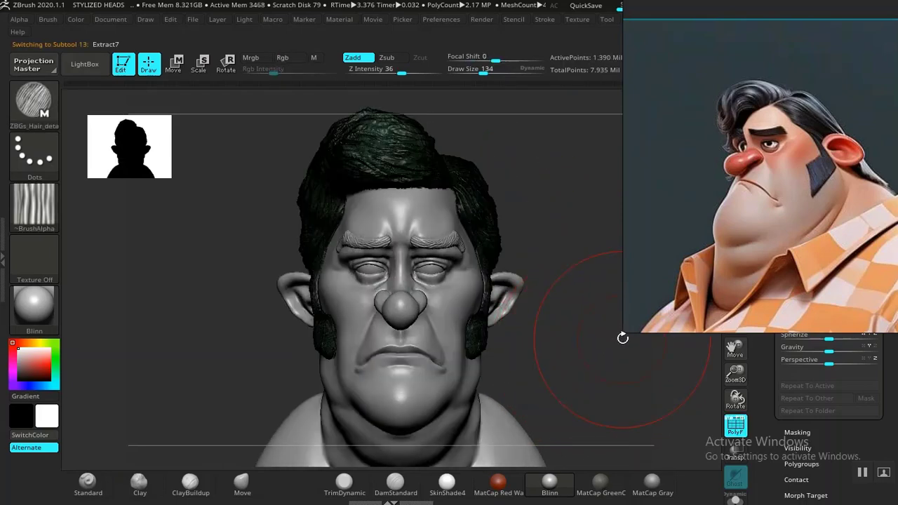
key(shift+f)
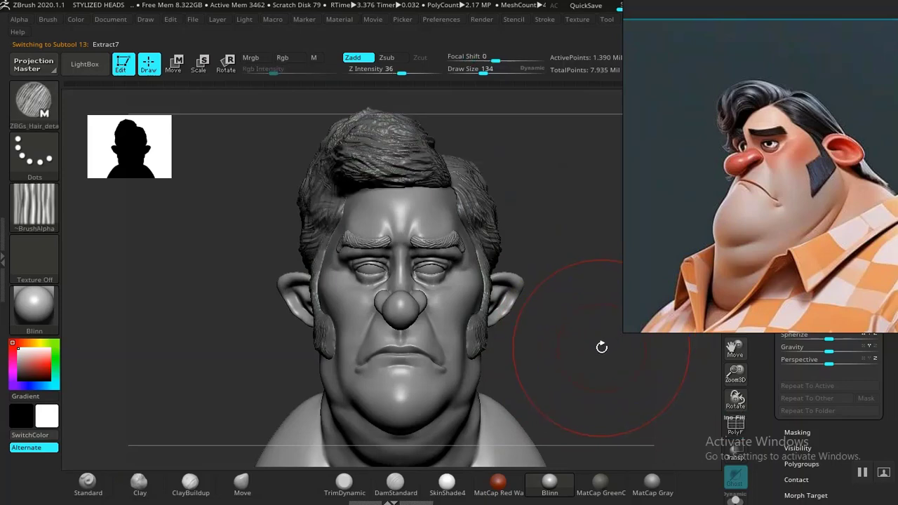
key(shift)
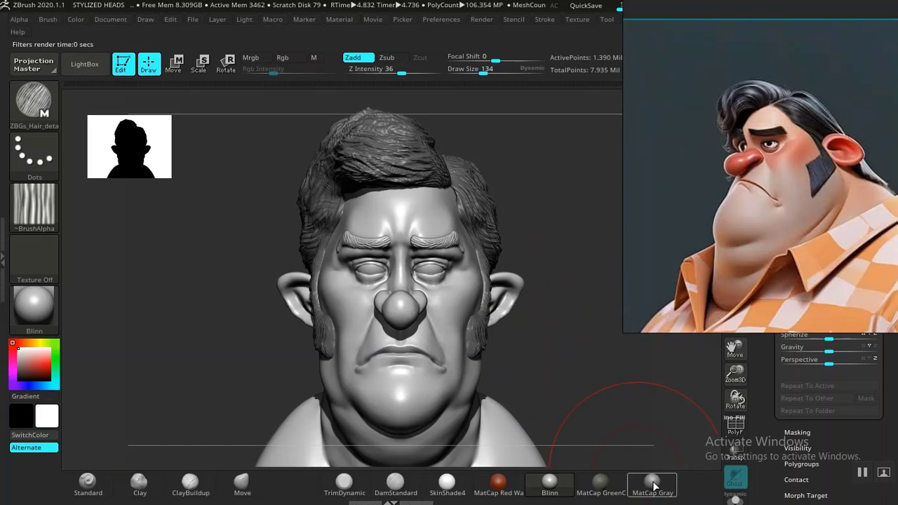
mouse_move(567, 330)
mouse_down()
mouse_move(580, 317)
mouse_move(552, 475)
mouse_move(555, 400)
mouse_up()
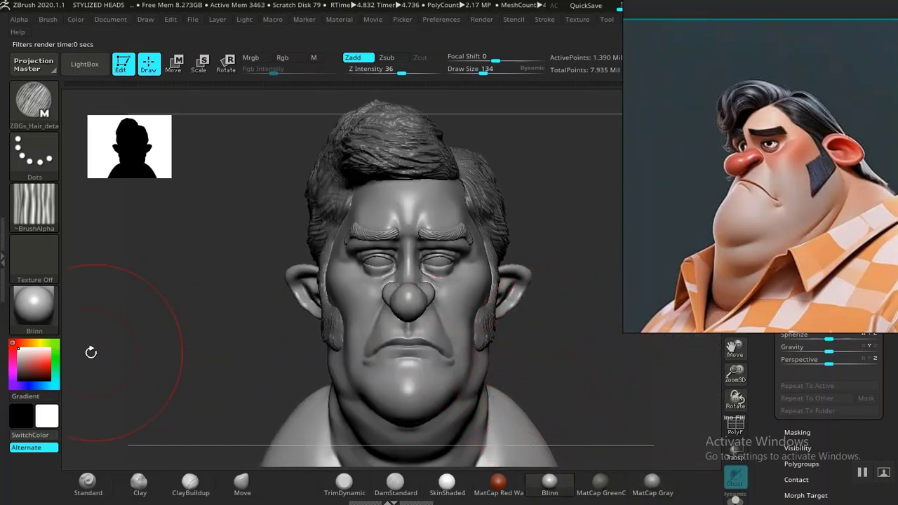
- Make the head mesh the active subtool and run a BPR preview render of the bust from the front
alt+click(389, 212)
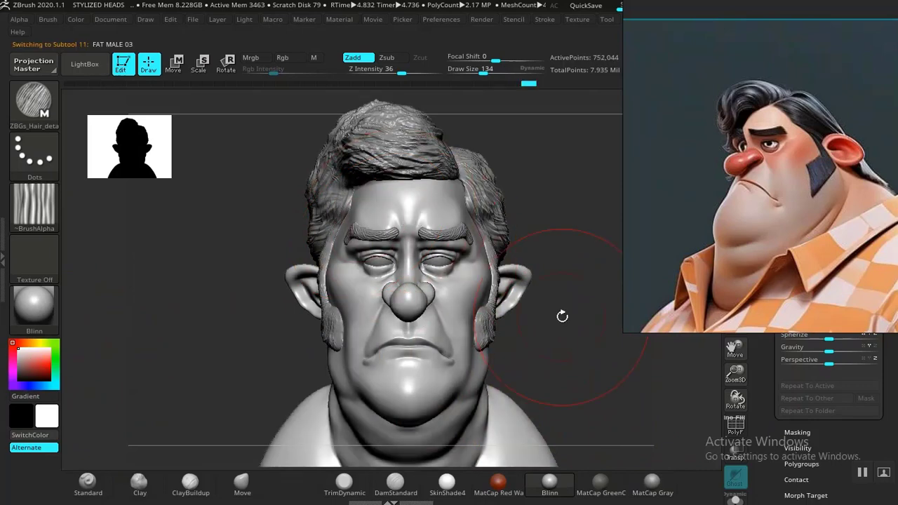
key(shift+r)
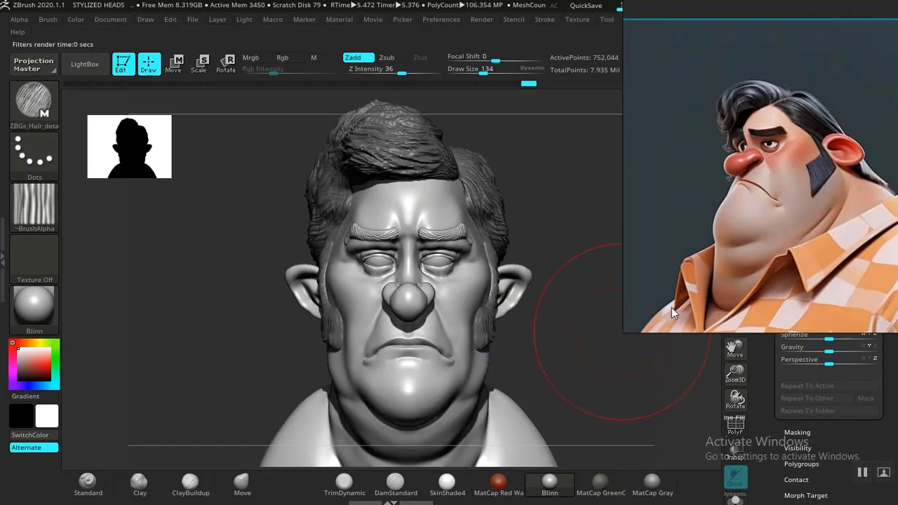
- Move the reference picture aside to free up the canvas and set the brush draw size to 18
click(581, 331)
mouse_move(581, 330)
mouse_down()
mouse_move(580, 347)
mouse_move(617, 341)
mouse_move(596, 355)
mouse_move(657, 336)
mouse_up()
right_drag(742, 253, 882, 170)
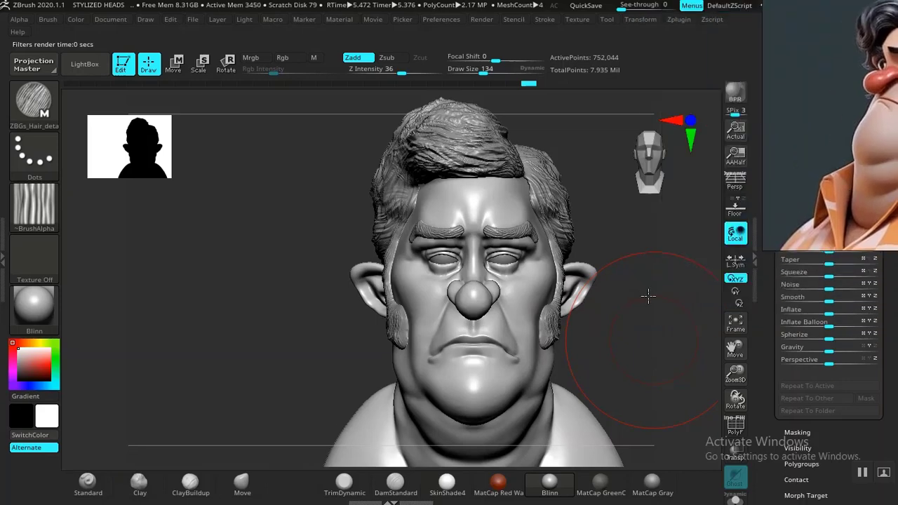
key(s)
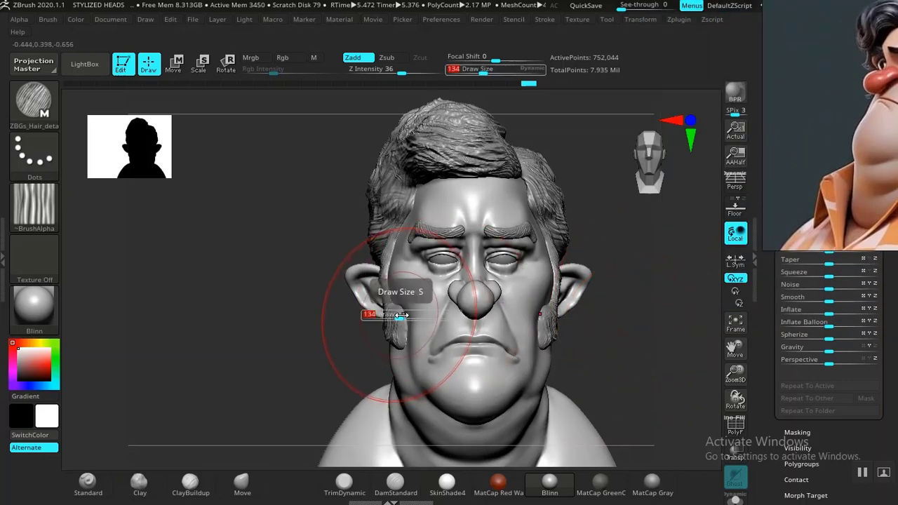
drag(401, 315, 376, 320)
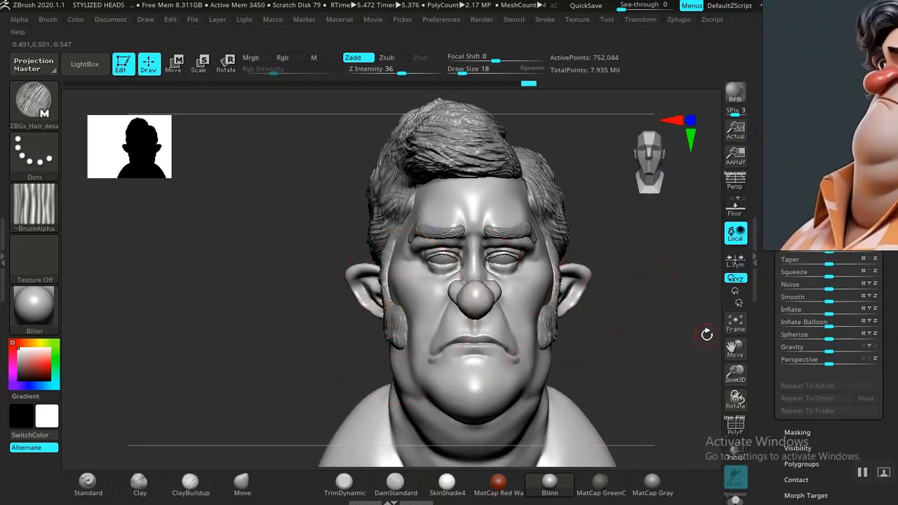
drag(666, 329, 659, 337)
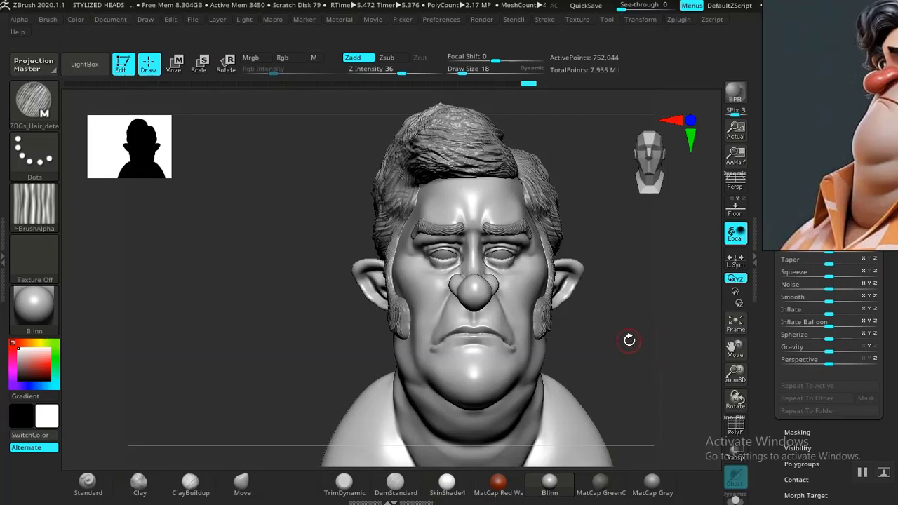
drag(630, 341, 642, 333)
key(shift)
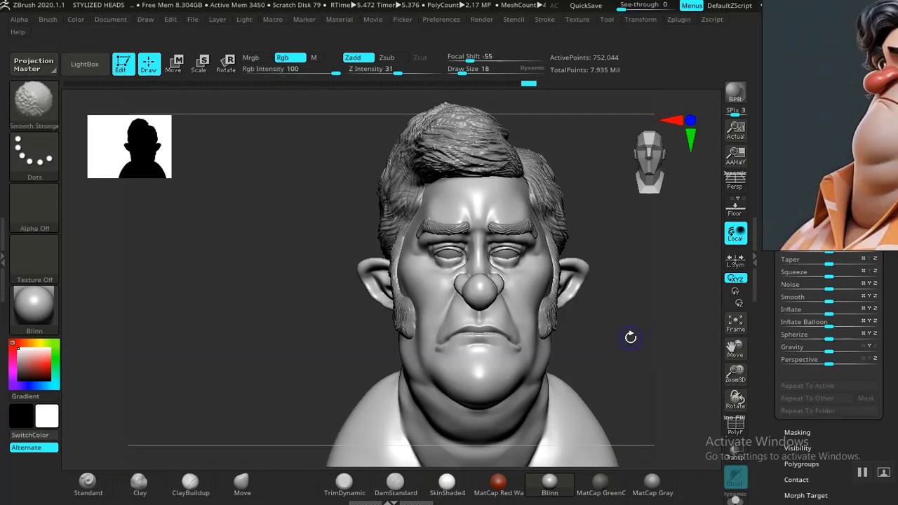
alt+drag(640, 323, 415, 328)
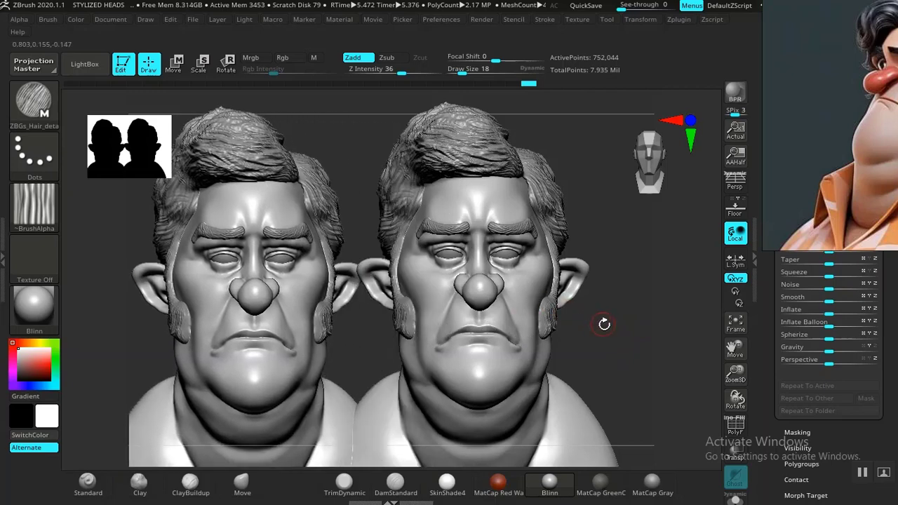
key(ctrl)
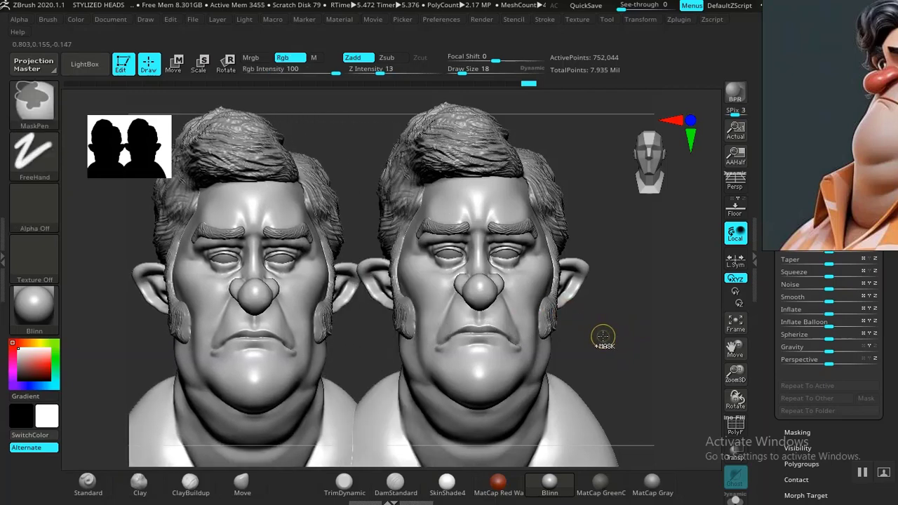
key(ctrl+n)
- Stamp a front-view snapshot of the bust on the canvas and place the live model beside it in three-quarter view
mouse_move(559, 331)
alt+mouse_down()
mouse_move(608, 321)
mouse_move(758, 326)
alt+mouse_up()
mouse_move(638, 325)
alt+mouse_down()
mouse_move(725, 330)
mouse_move(652, 339)
alt+mouse_up()
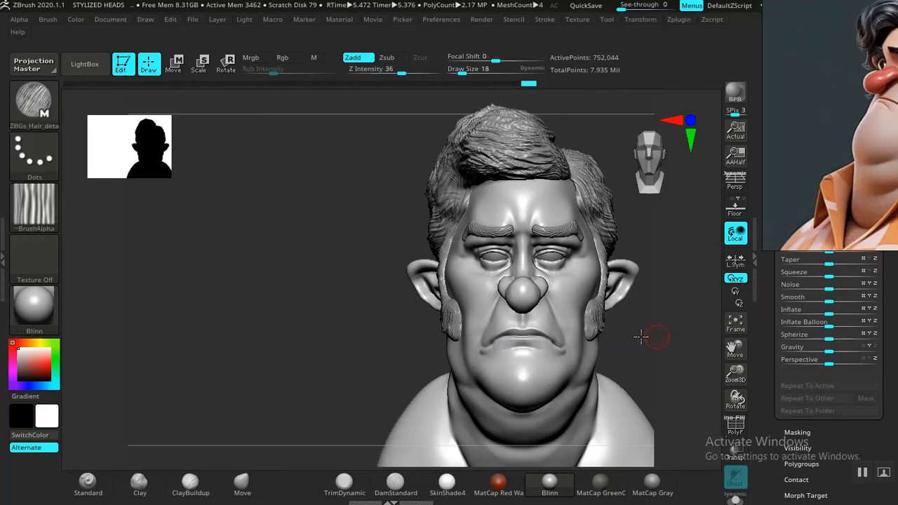
alt+drag(641, 337, 425, 350)
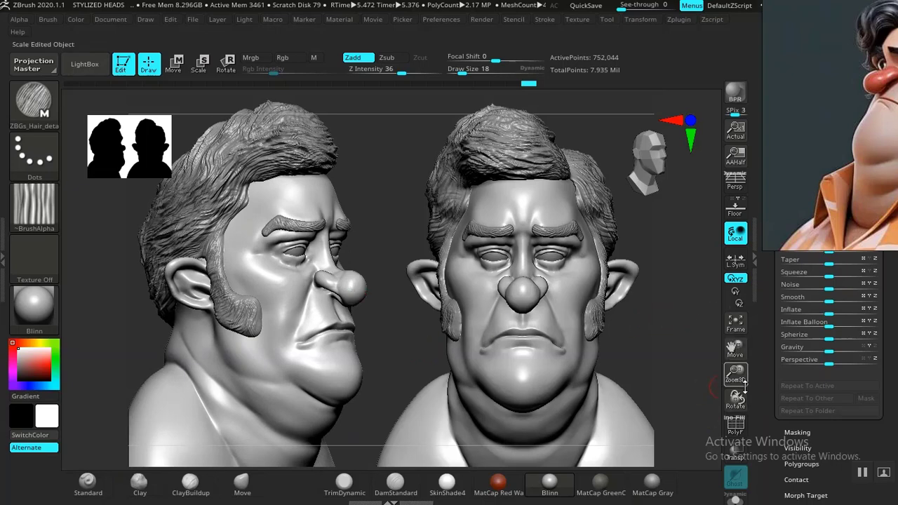
- Bring up the overview of open windows to switch to another application
key(alt+Tab)
key(alt+Tab)
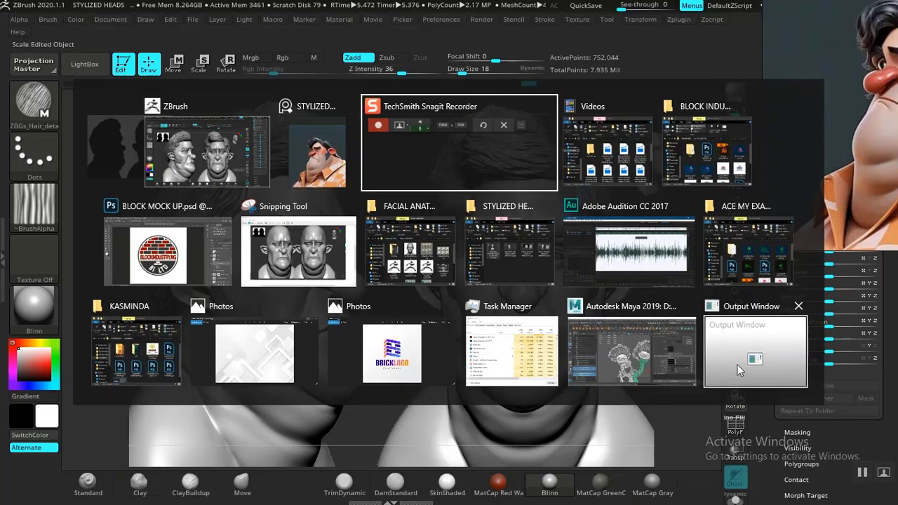